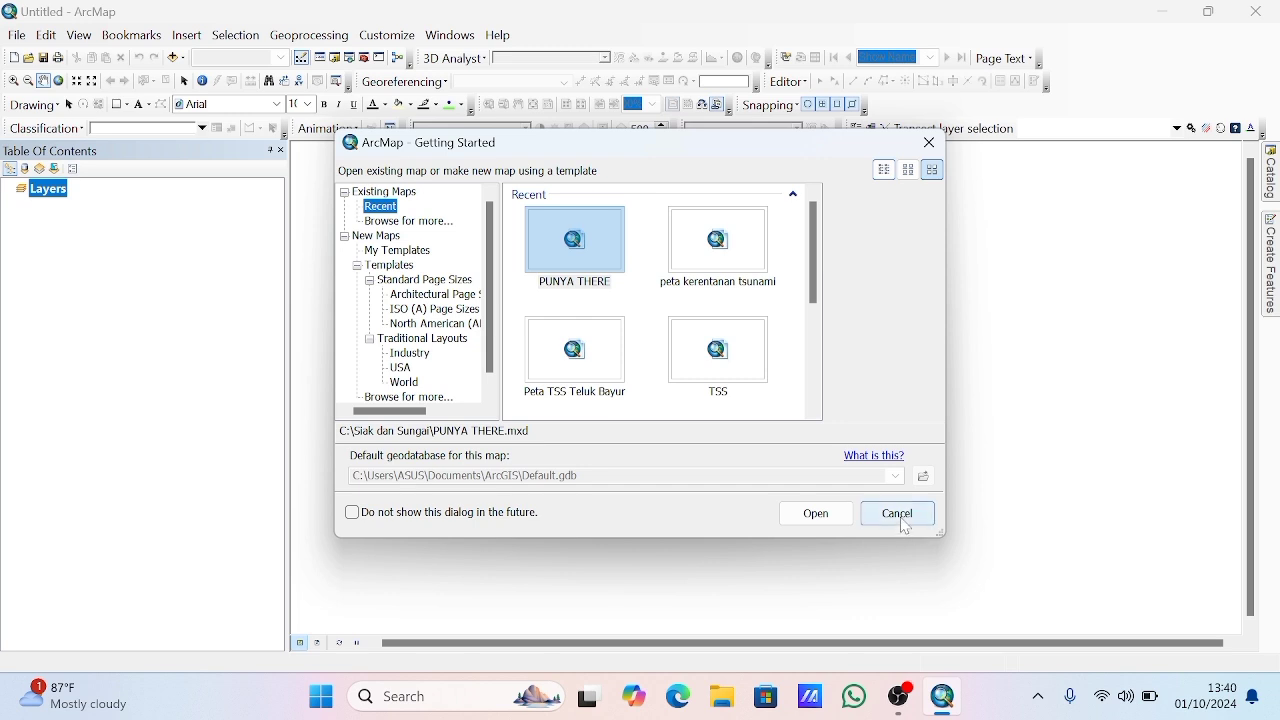
# Add all seven DEMNAS .tif rasters from the demnas aru 7 biji folder to the map, accepting the missing spatial reference
pyautogui.rightClick(45, 196)
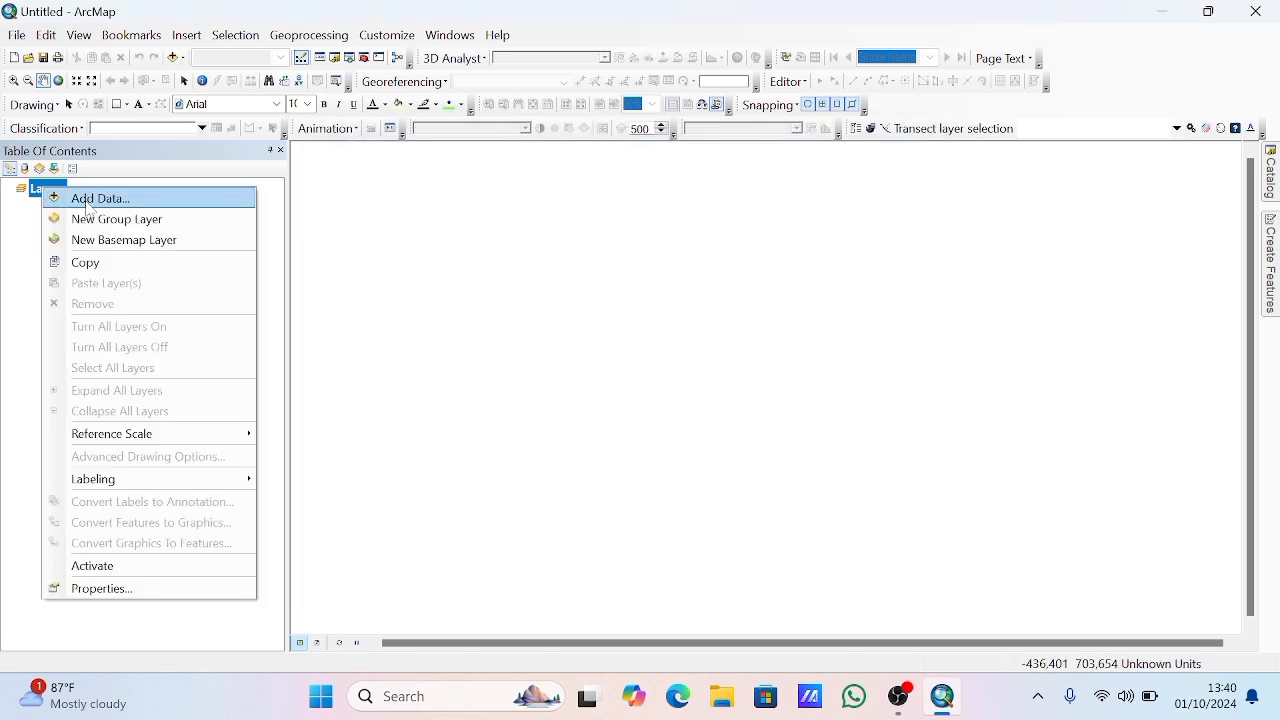
pyautogui.click(89, 202)
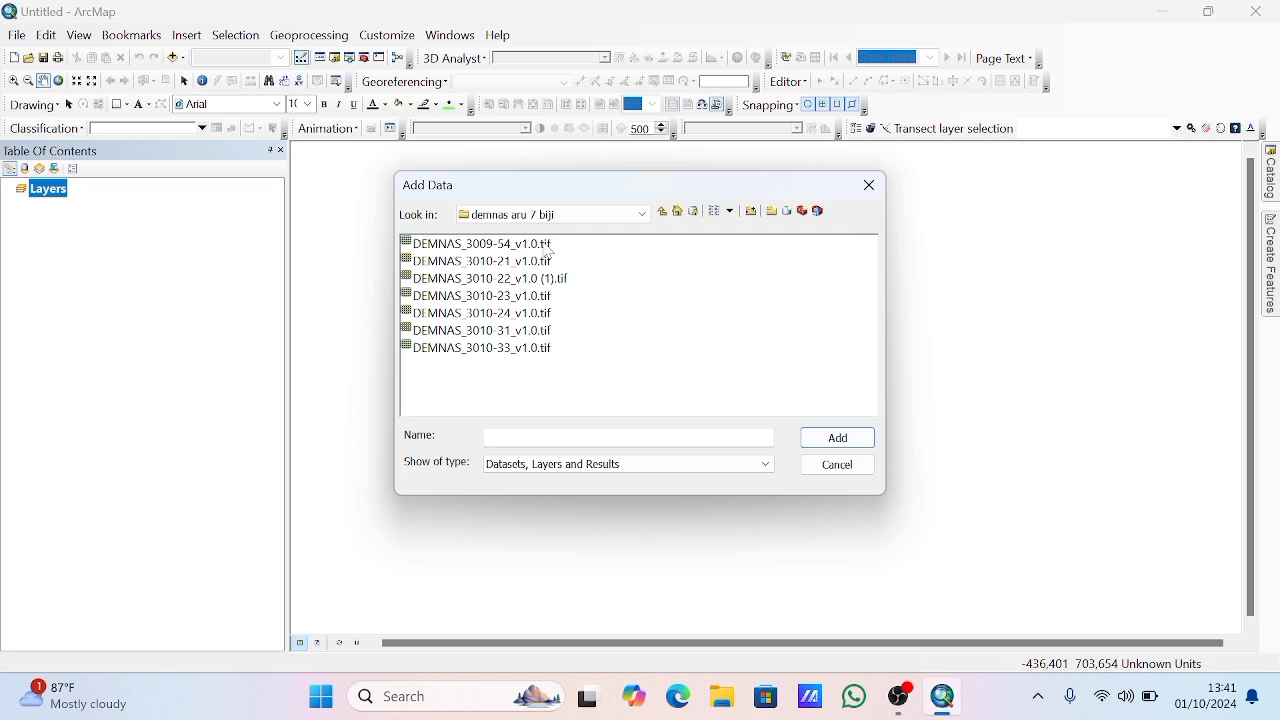
pyautogui.click(550, 251)
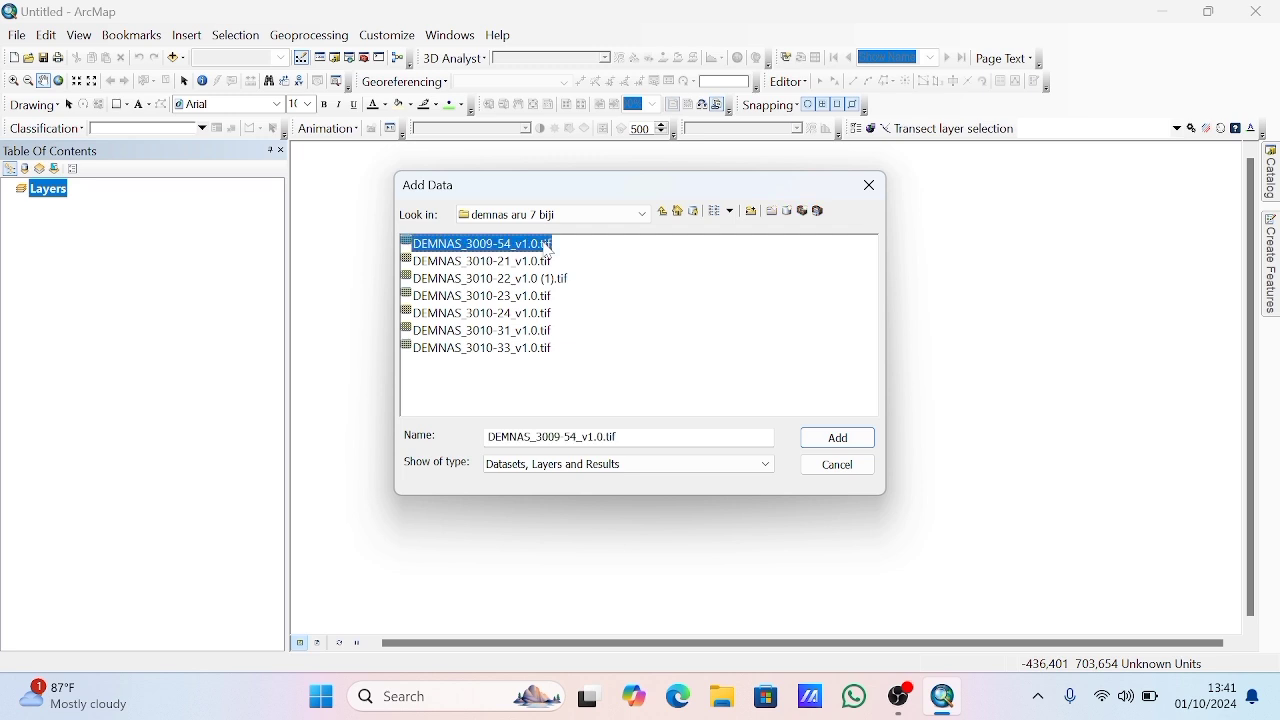
pyautogui.keyDown('shift'); pyautogui.click(539, 356); pyautogui.keyUp('shift')
pyautogui.click(833, 447)
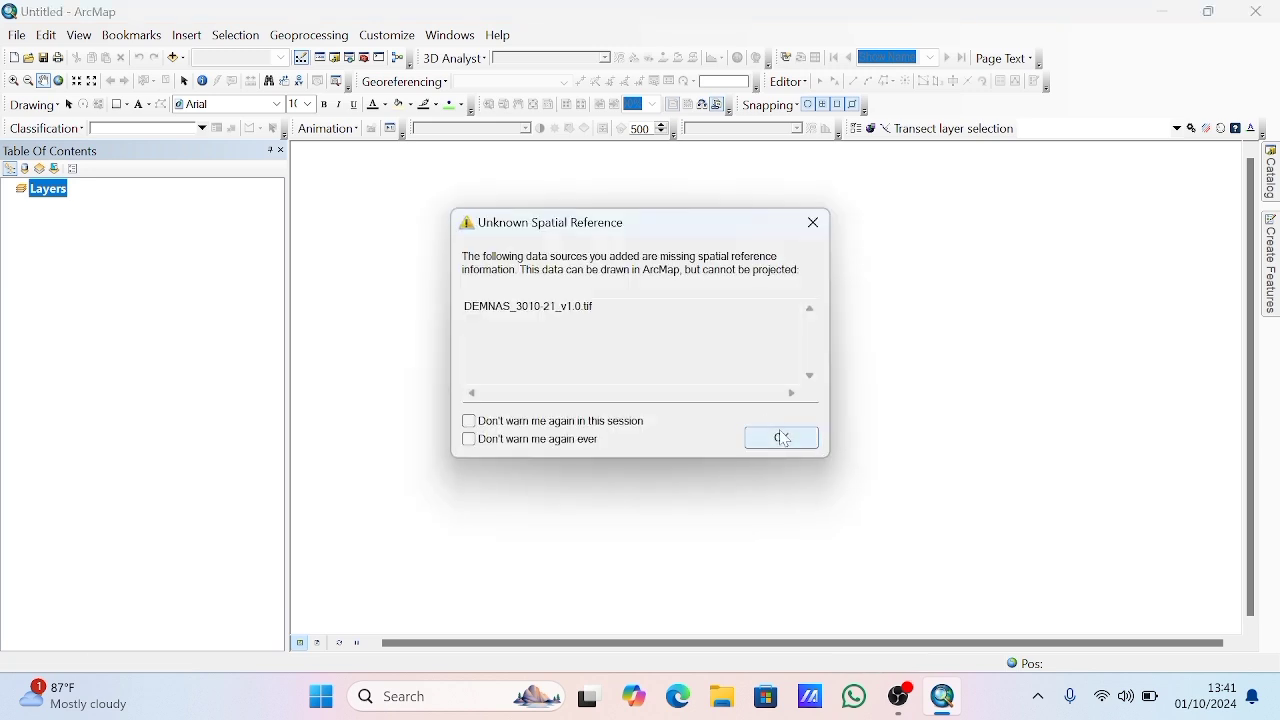
pyautogui.click(784, 440)
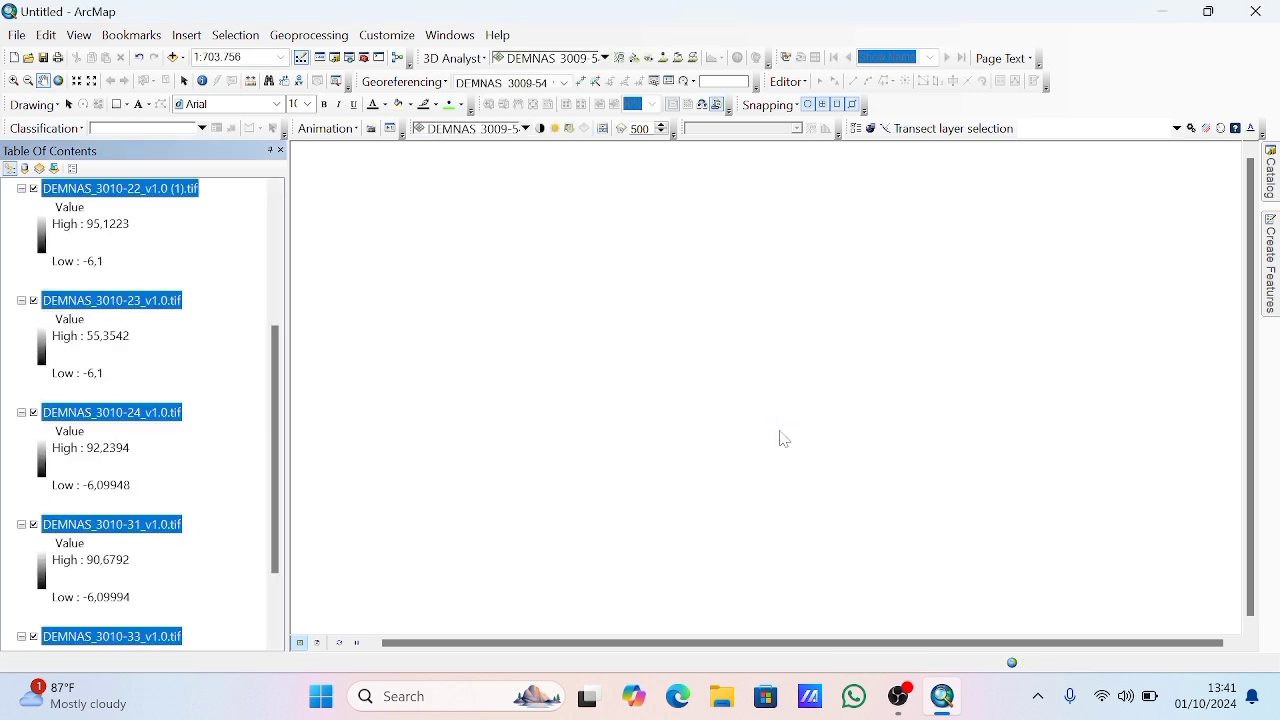
# Collapse the legends of all seven DEMNAS raster layers in the layer list
pyautogui.click(21, 188)
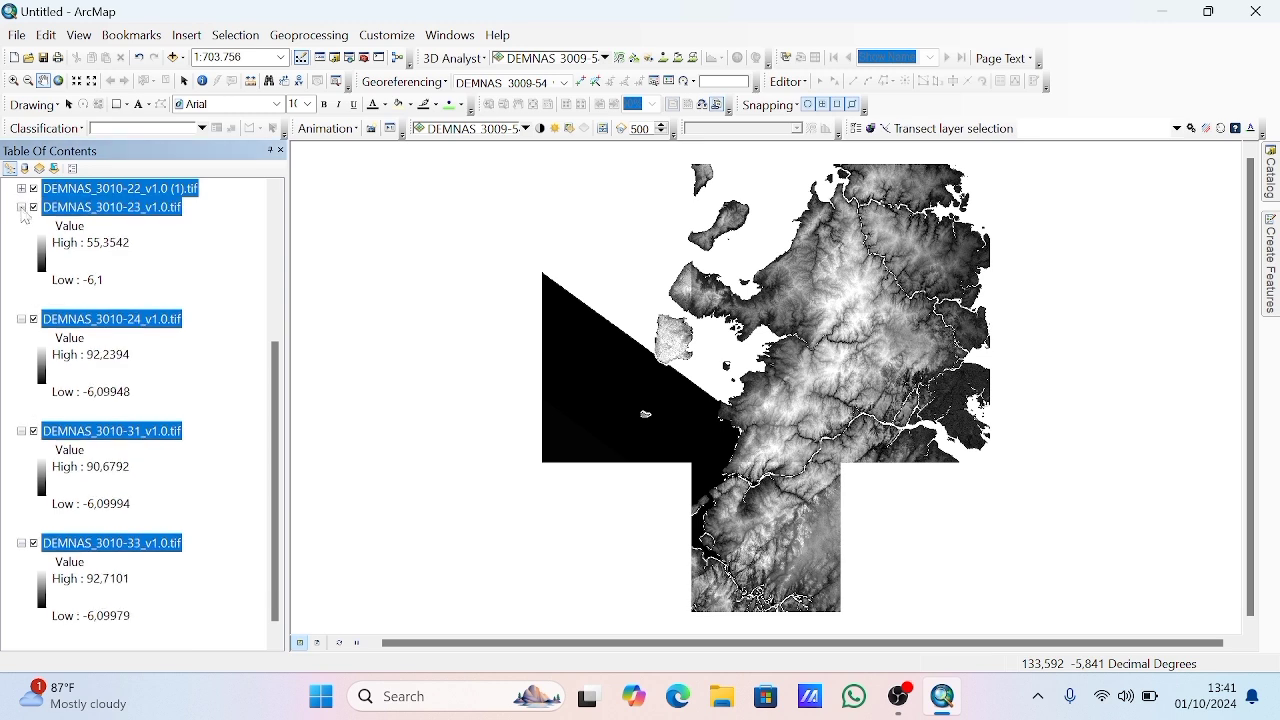
pyautogui.click(21, 211)
pyautogui.click(21, 301)
pyautogui.click(21, 412)
pyautogui.click(21, 505)
pyautogui.click(21, 319)
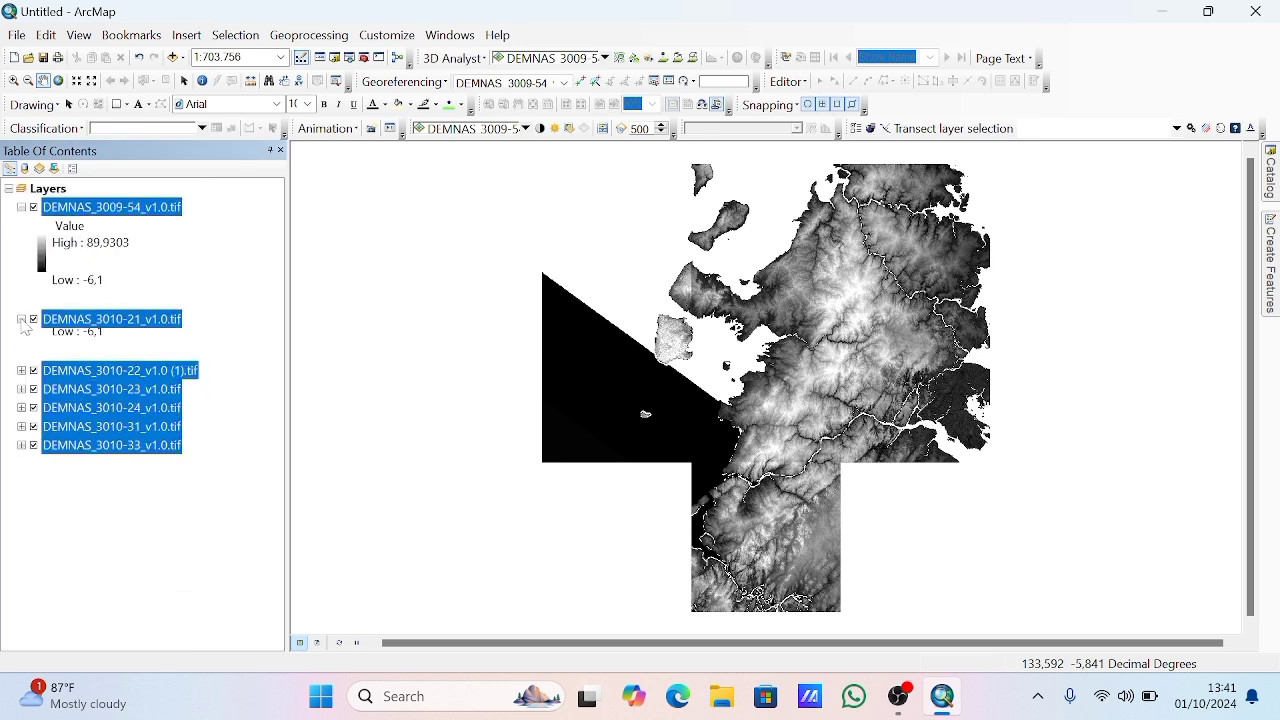
pyautogui.click(21, 207)
# Add the ADMINISTRASIKECAMATAN_AR_50K.shp shapefile from the KAB. KEPULAUAN ARU folder to the map
pyautogui.rightClick(48, 192)
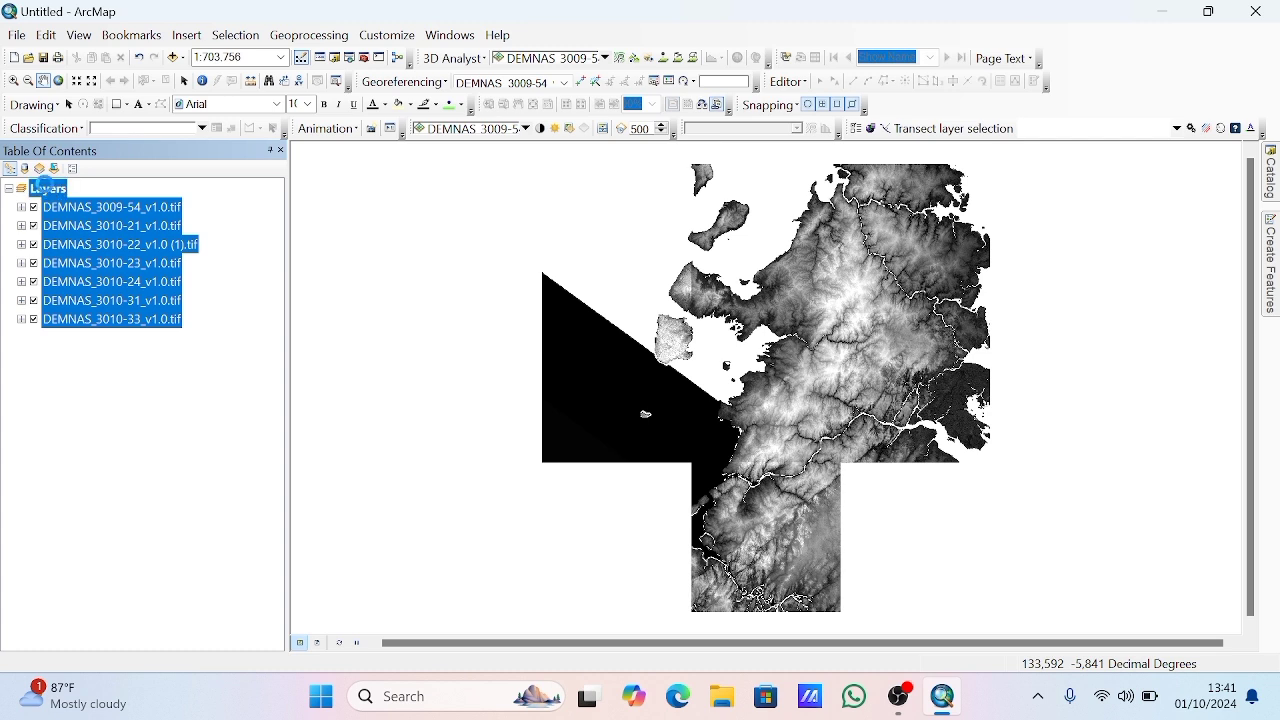
pyautogui.click(77, 193)
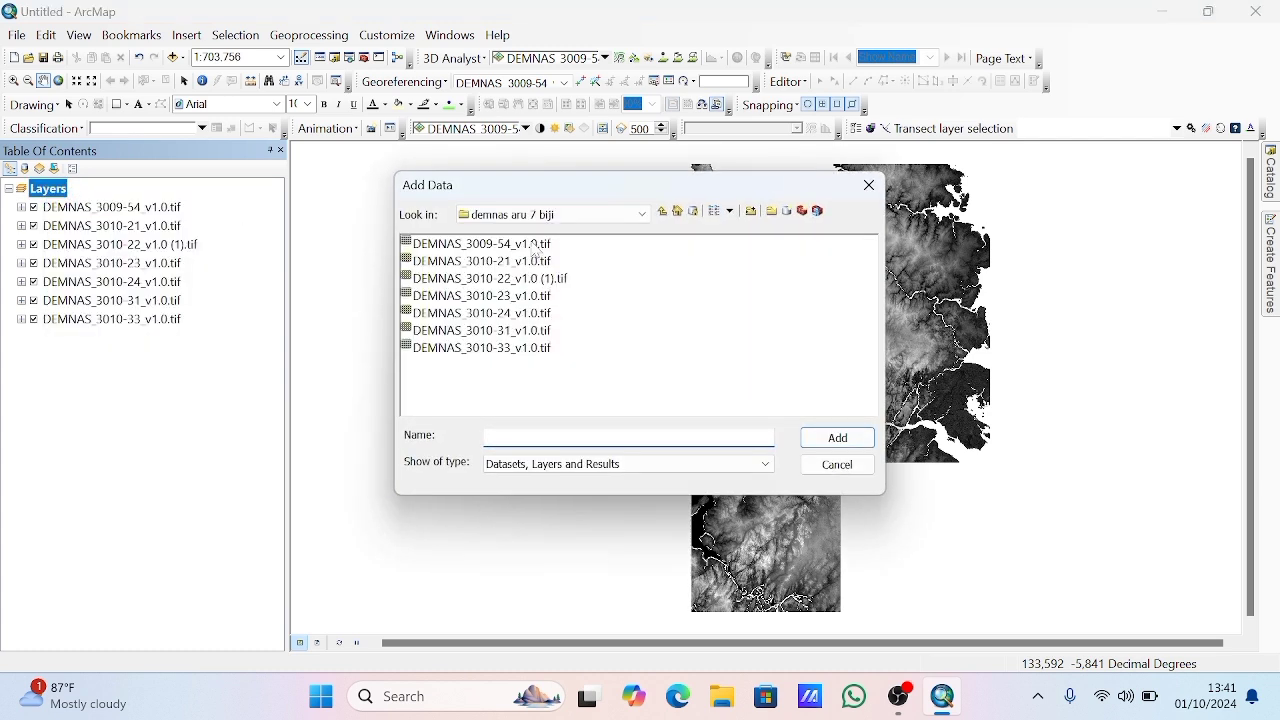
pyautogui.scroll(1, 563, 216)
pyautogui.click(438, 246)
pyautogui.click(829, 439)
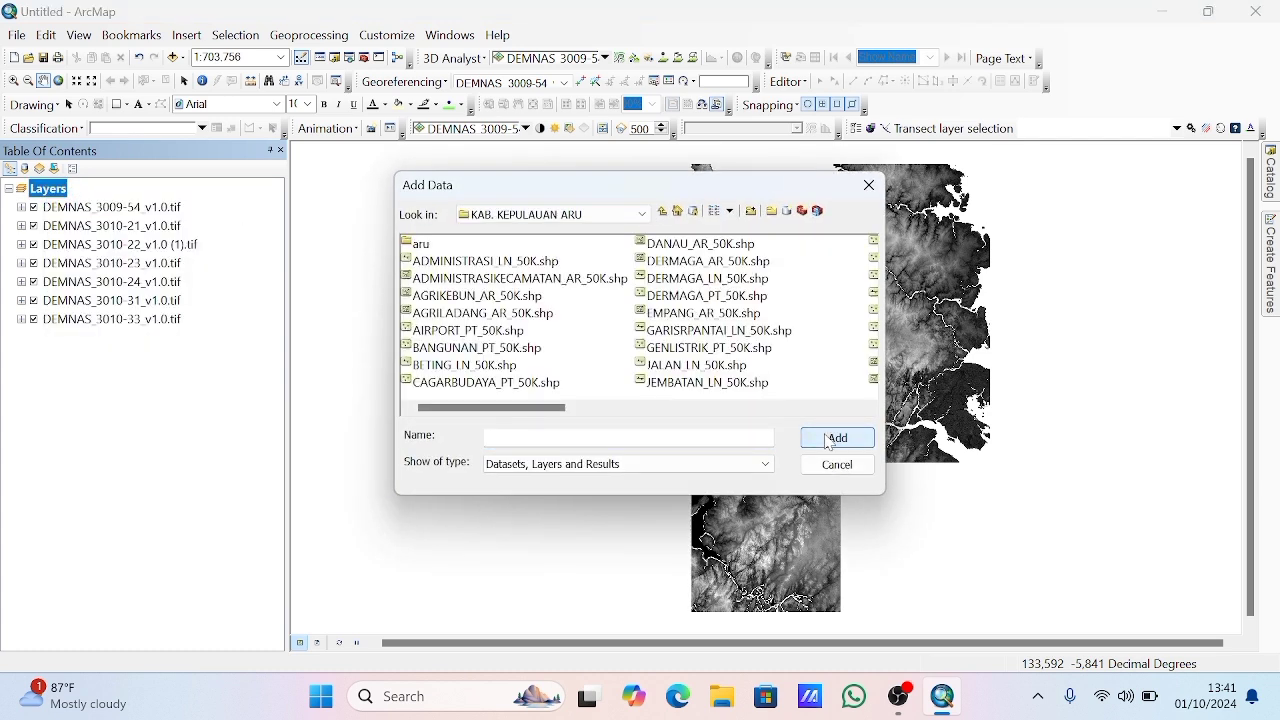
pyautogui.click(490, 262)
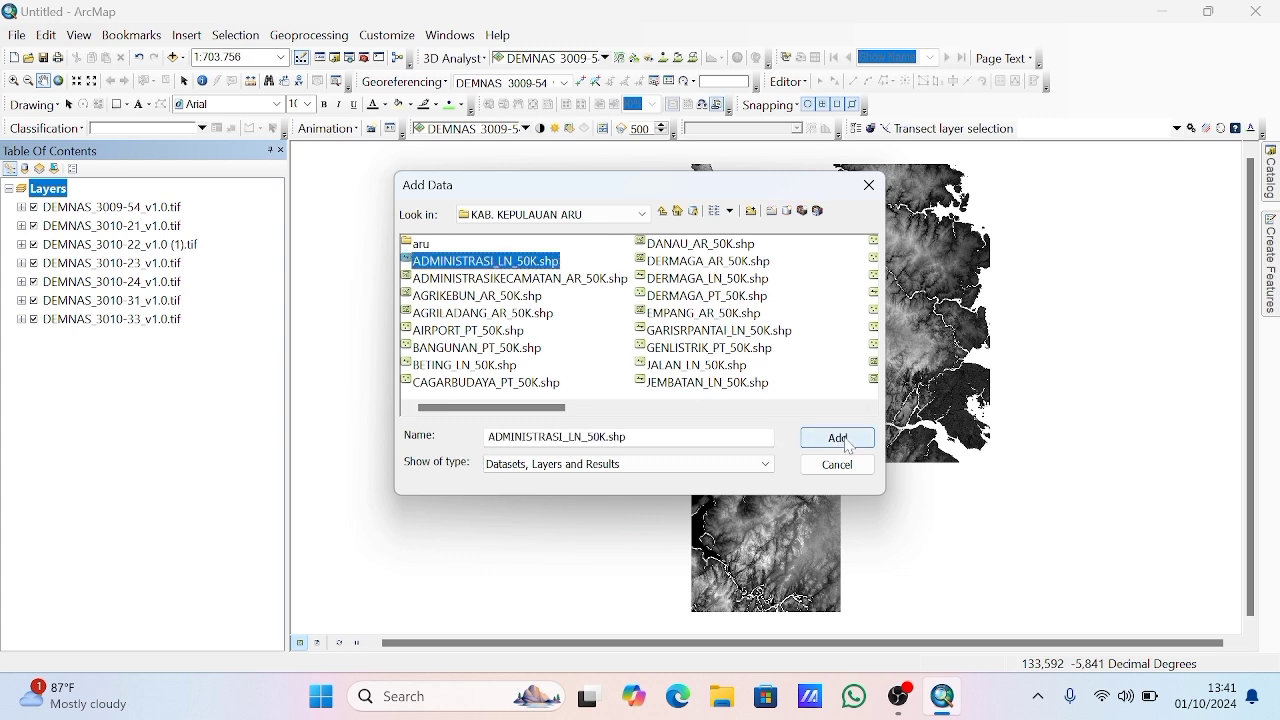
pyautogui.click(562, 281)
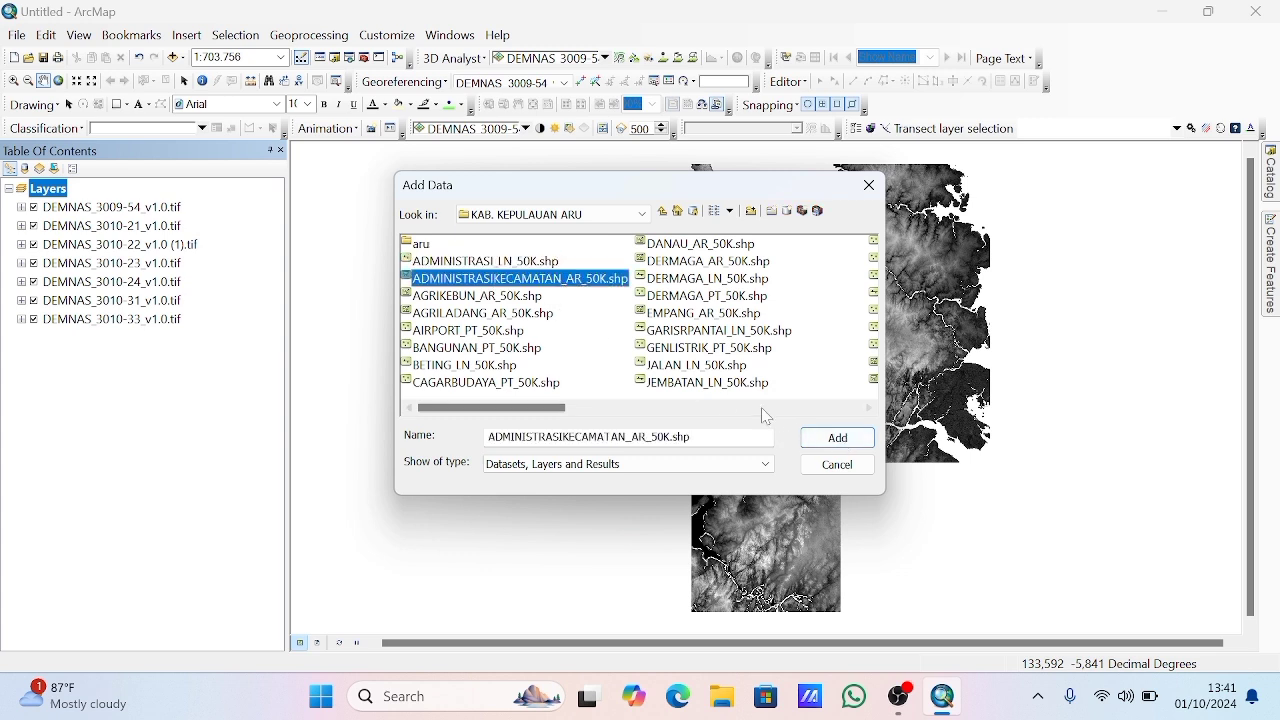
pyautogui.click(840, 437)
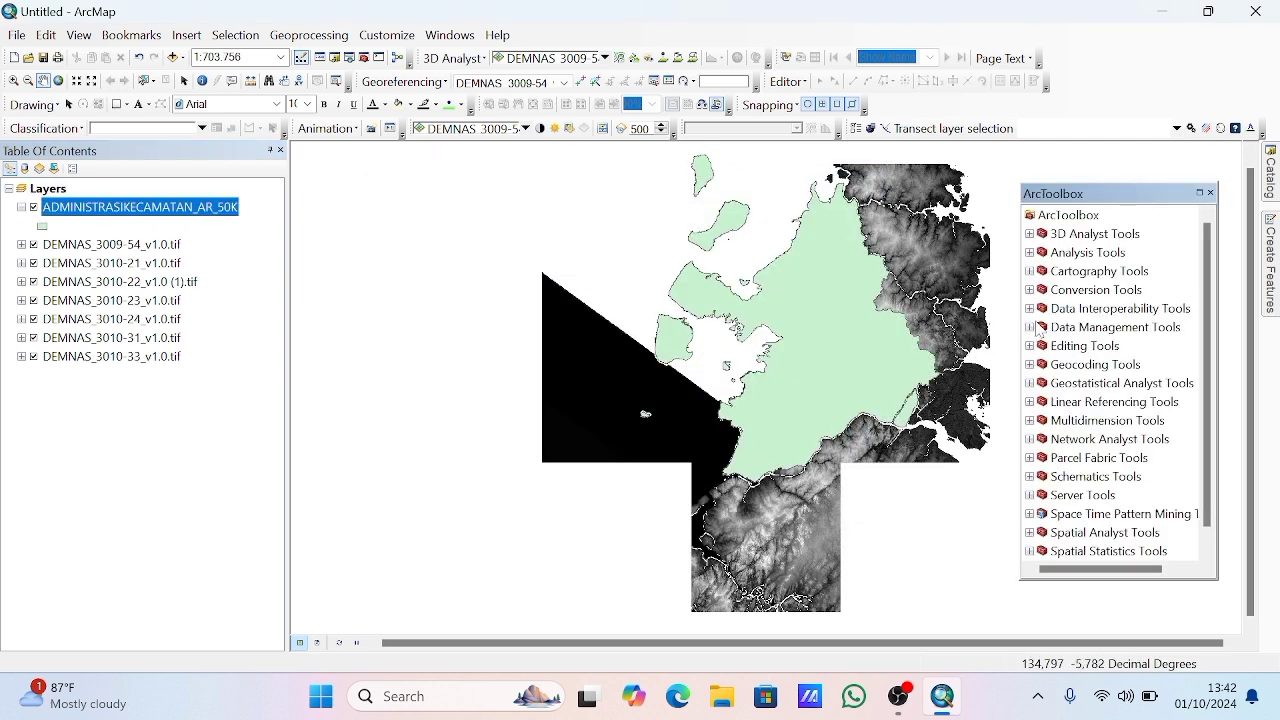
# Start the Mosaic To New Raster tool and load all seven DEMNAS rasters as its input rasters
pyautogui.click(1031, 328)
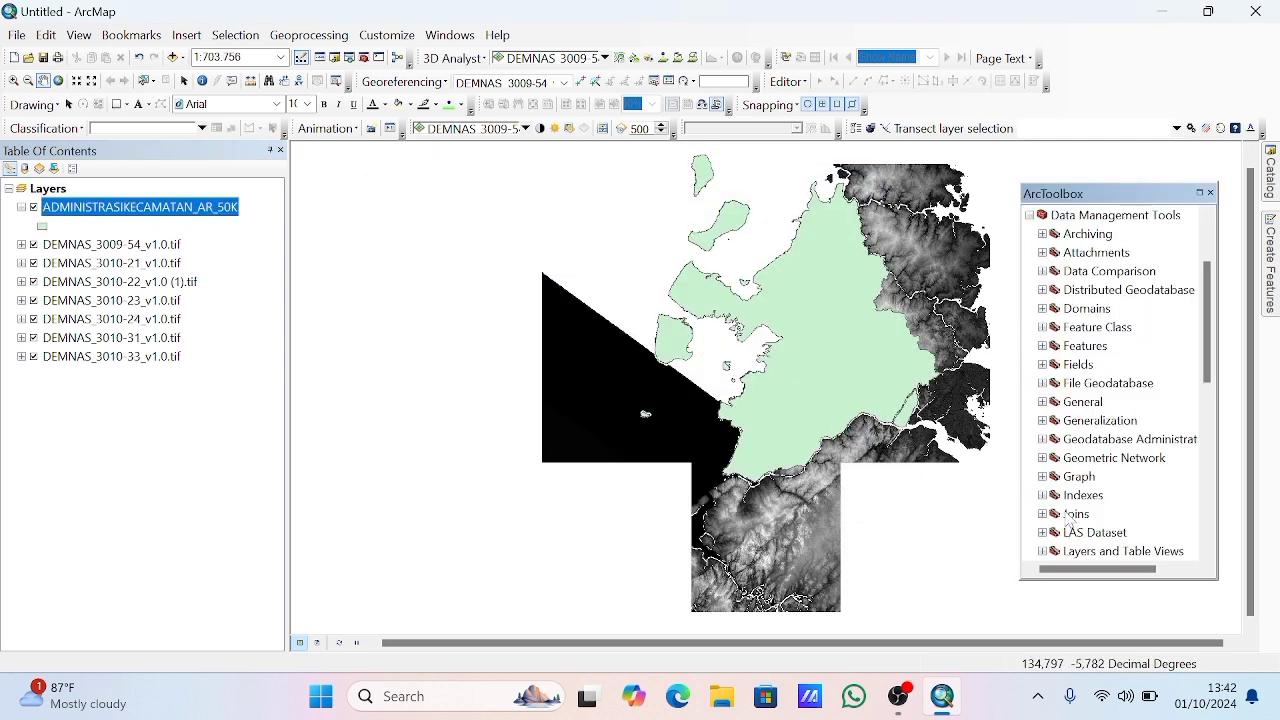
pyautogui.scroll(-5, 1072, 540)
pyautogui.click(1042, 345)
pyautogui.click(1054, 401)
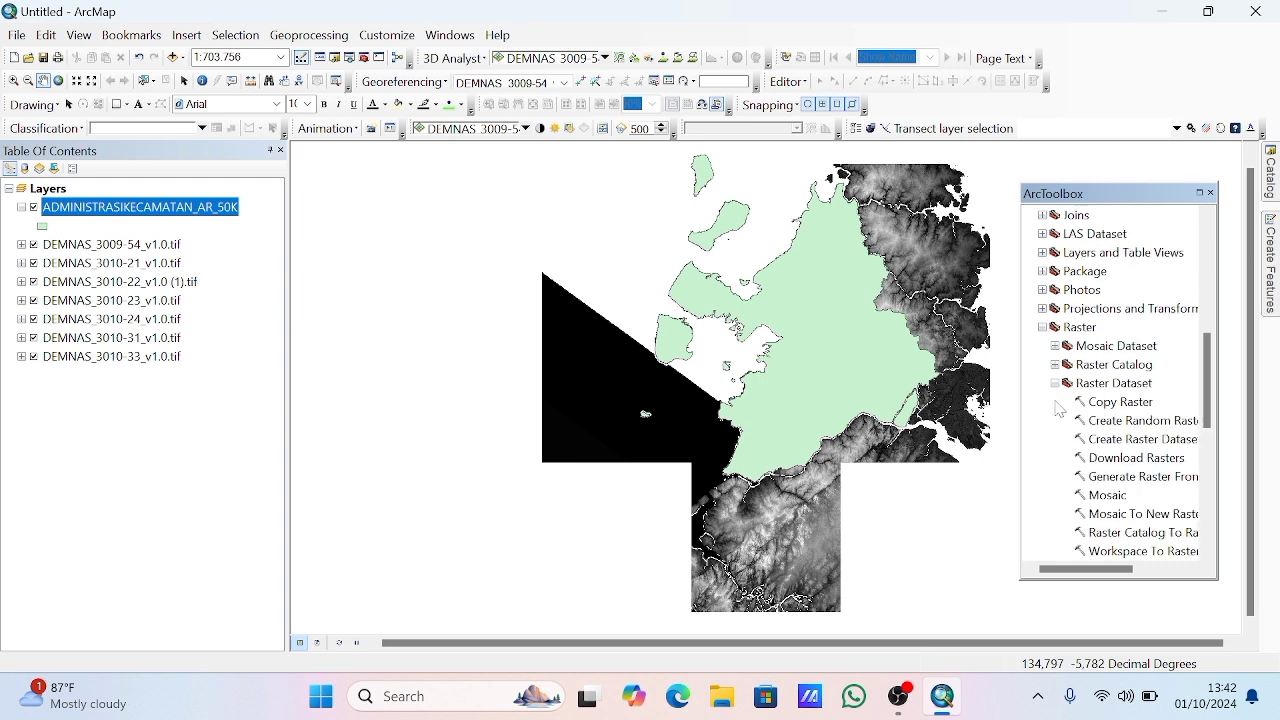
pyautogui.doubleClick(1128, 513)
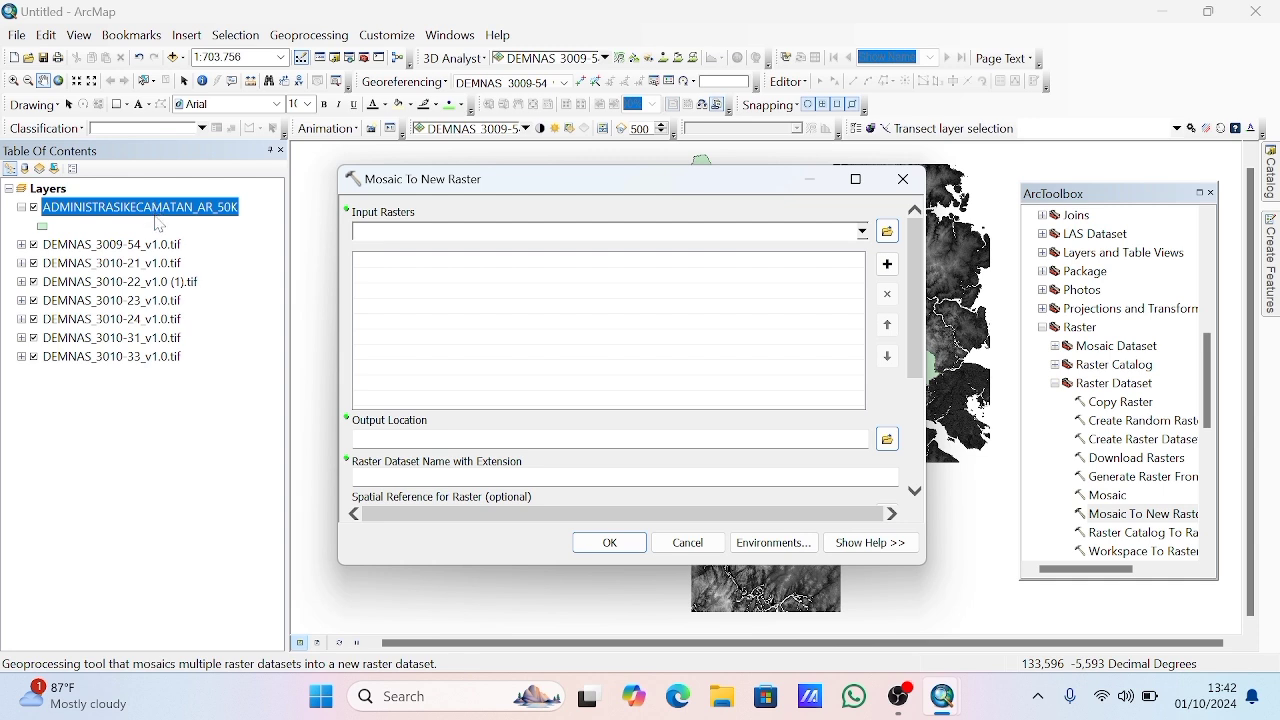
pyautogui.click(864, 232)
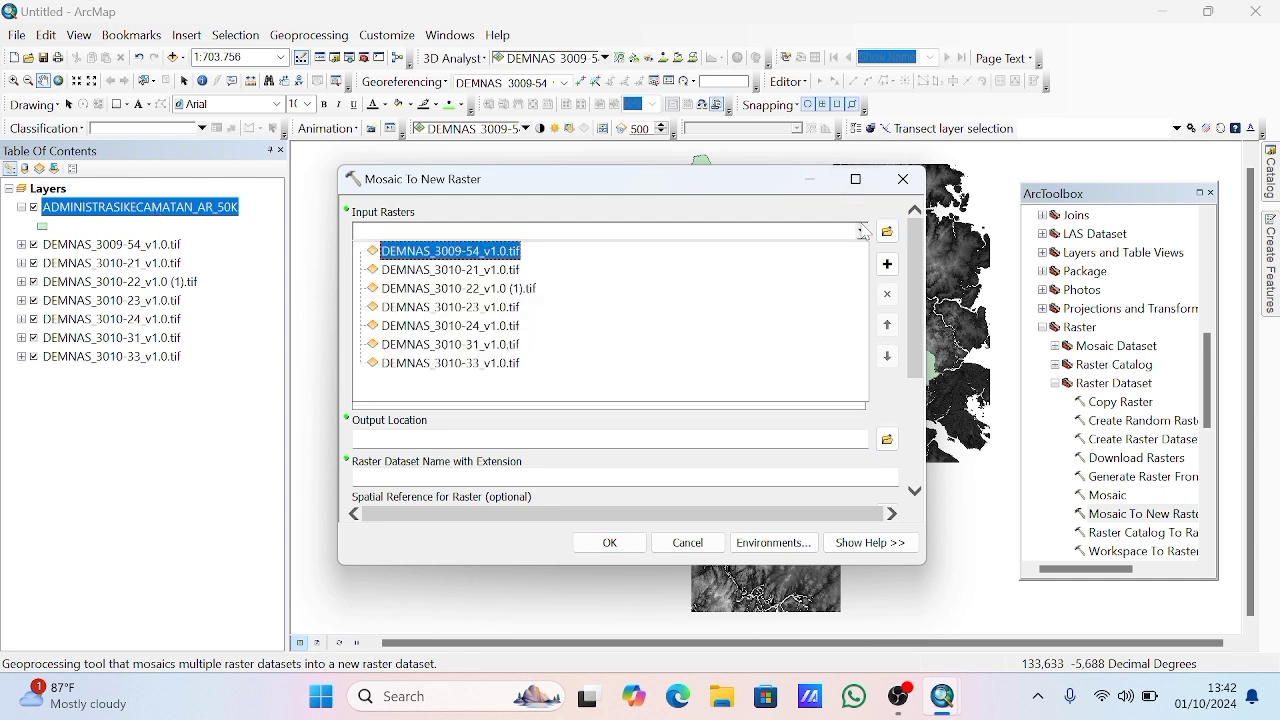
pyautogui.click(490, 255)
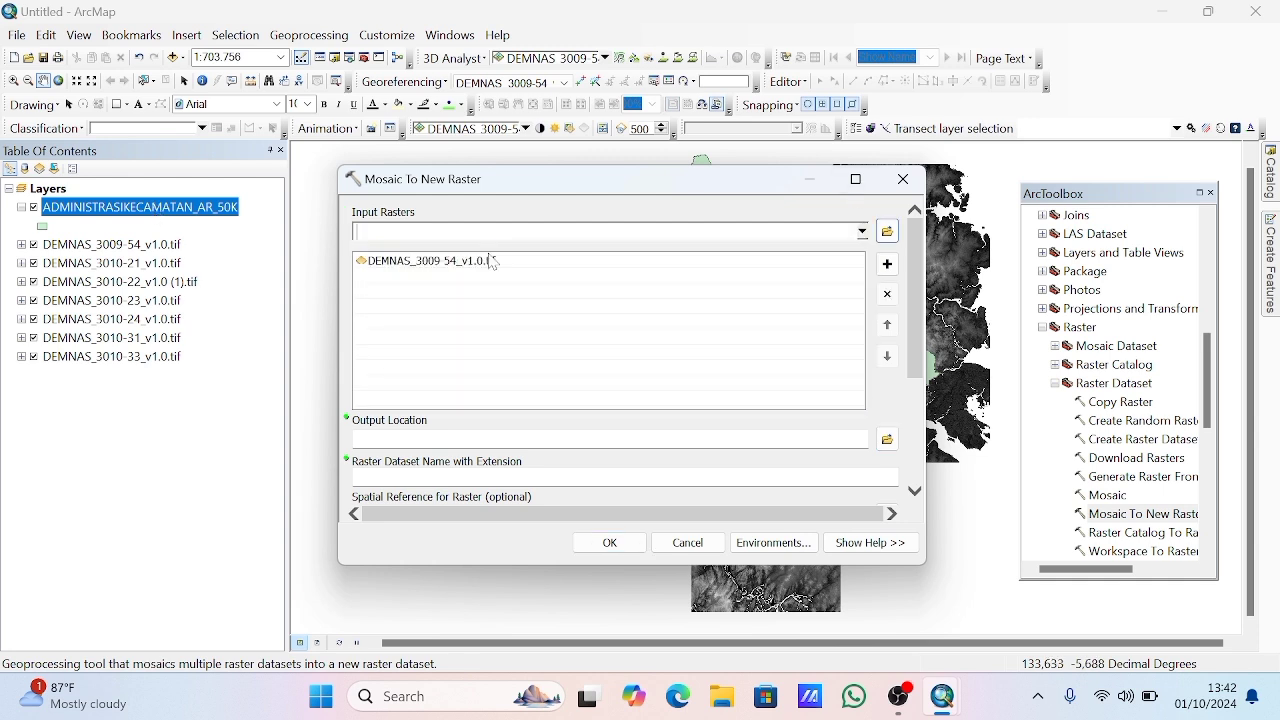
pyautogui.click(866, 232)
pyautogui.keyDown('shift'); pyautogui.click(430, 352); pyautogui.keyUp('shift')
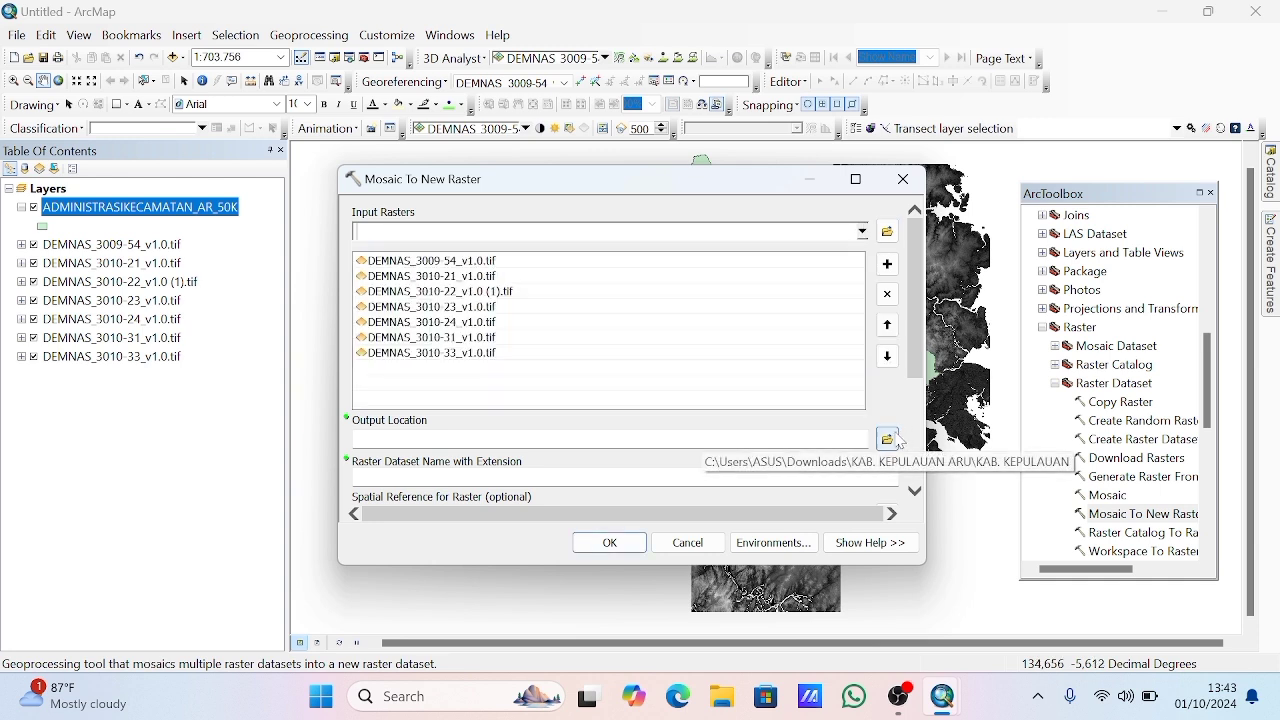
# Create a folder named aru 2 inside KAB. KEPULAUAN ARU while choosing the mosaic's output location
pyautogui.click(888, 439)
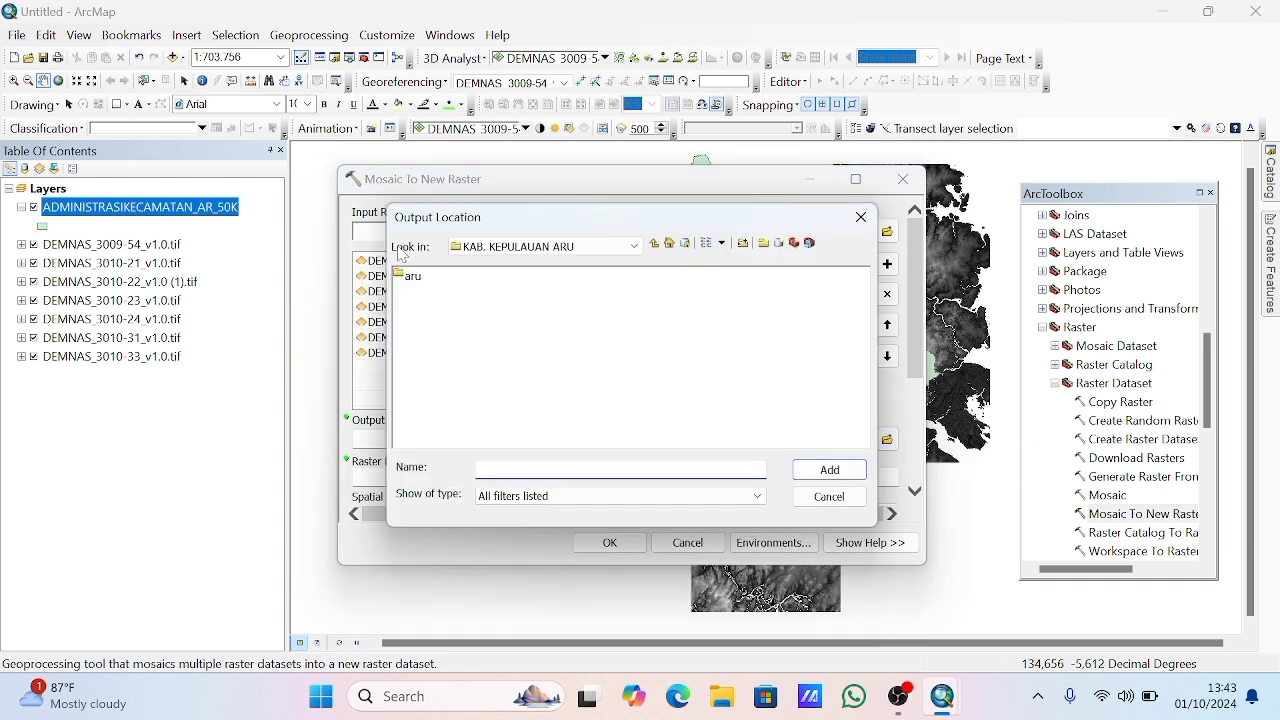
pyautogui.click(766, 247)
pyautogui.write('aru')
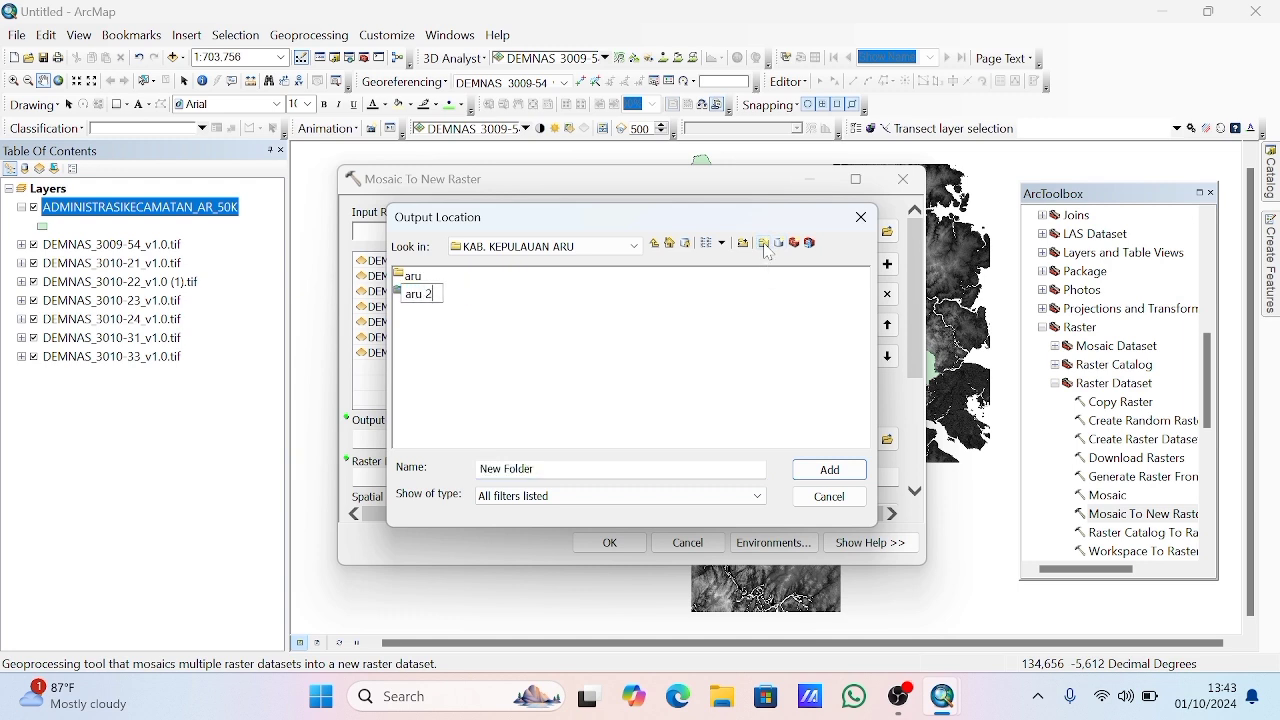
pyautogui.write(' 2')
pyautogui.press('Return')
# Create a subfolder named aru baru 2 inside aru 2 and set it as the mosaic's output location
pyautogui.doubleClick(410, 294)
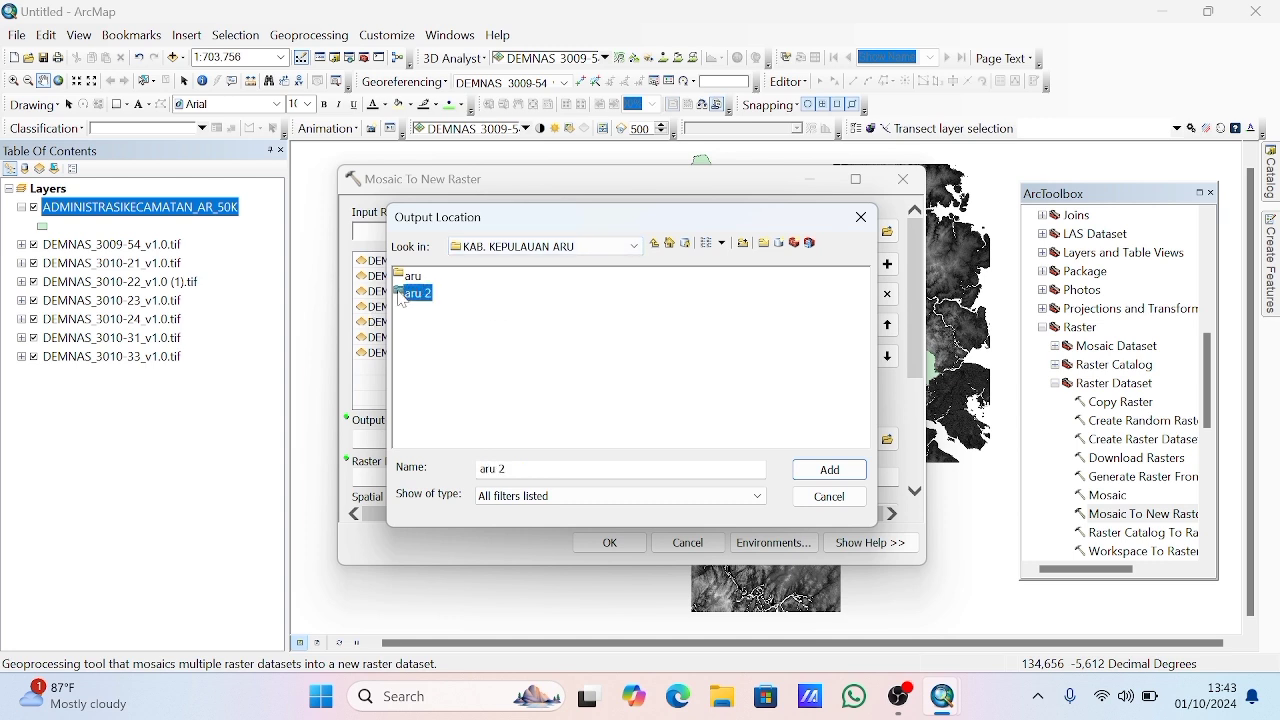
pyautogui.click(766, 245)
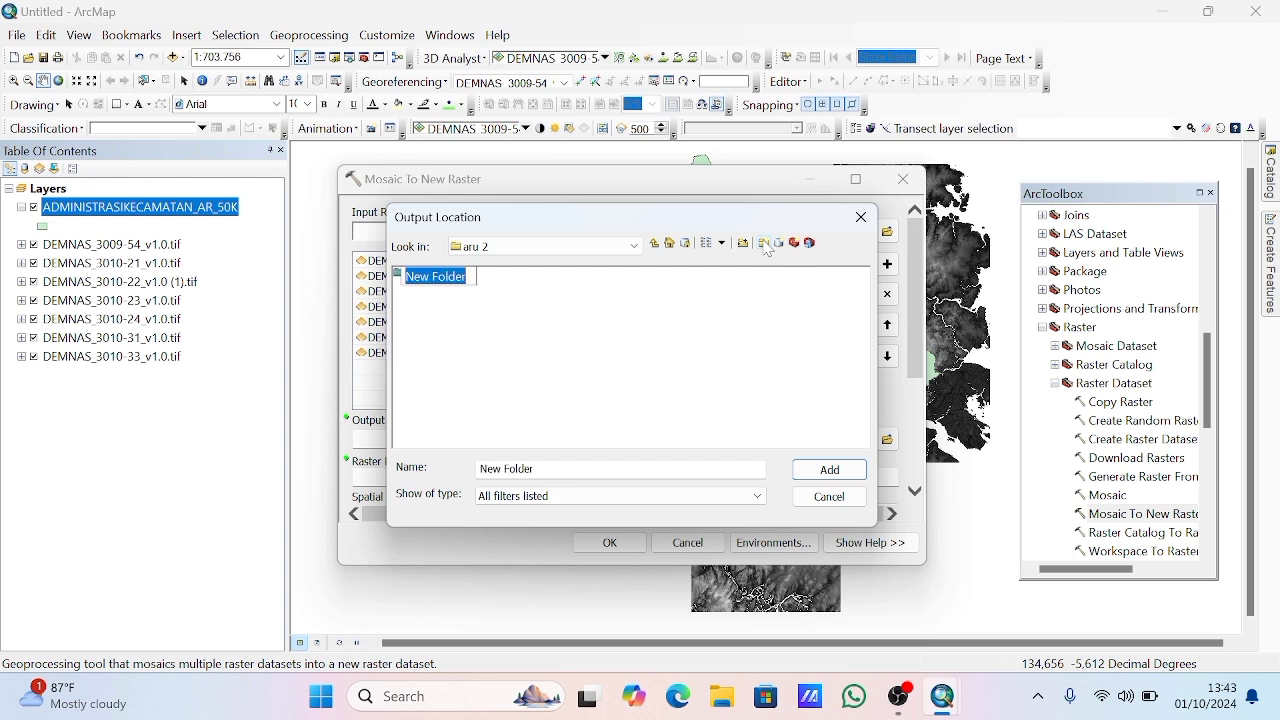
pyautogui.write('aru')
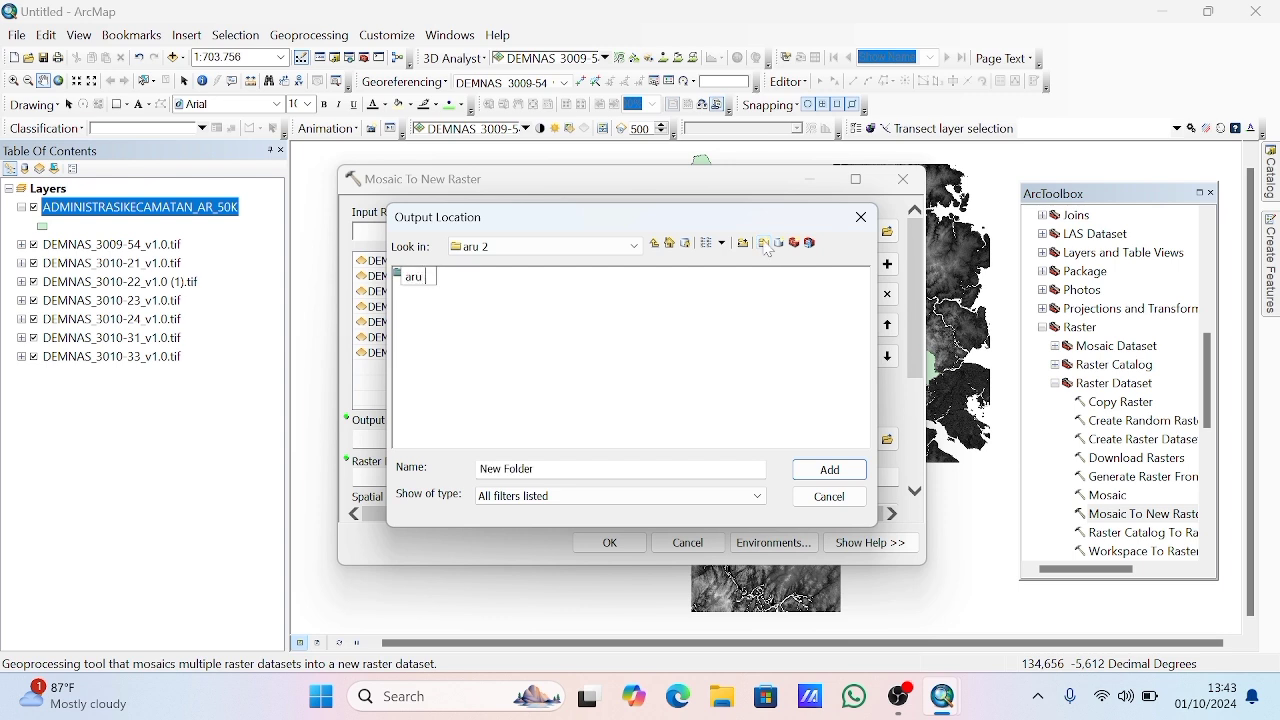
pyautogui.write(' baru 2')
pyautogui.press('Return')
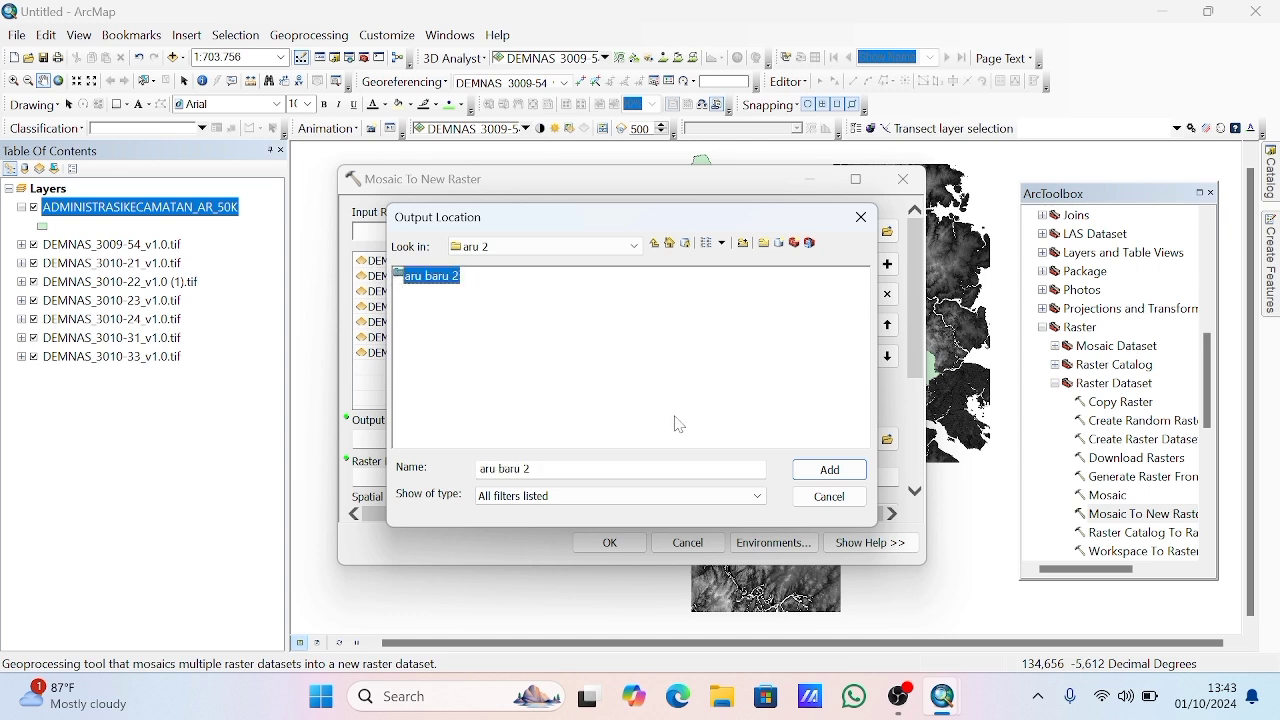
pyautogui.click(820, 470)
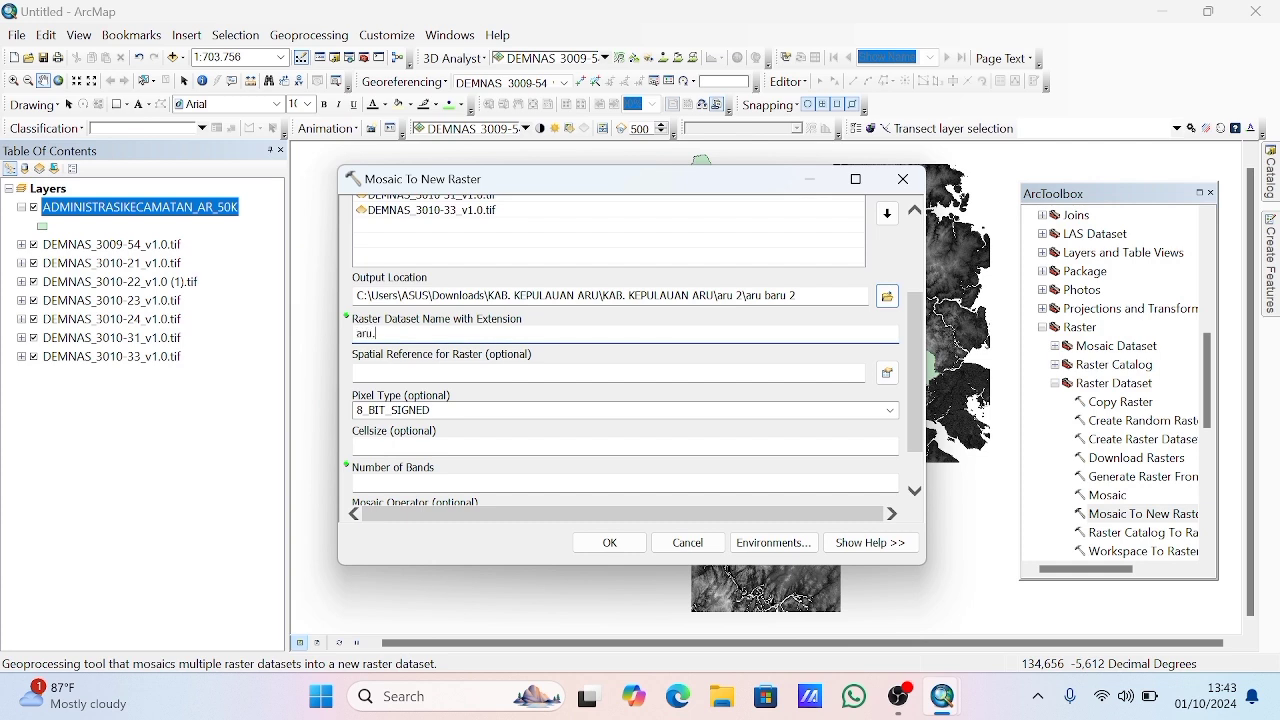
# Name the output raster dataset aru2.tif and set the number of bands to 1
pyautogui.write('2.tif')
pyautogui.scroll(-1, 742, 411)
pyautogui.scroll(-1, 742, 411)
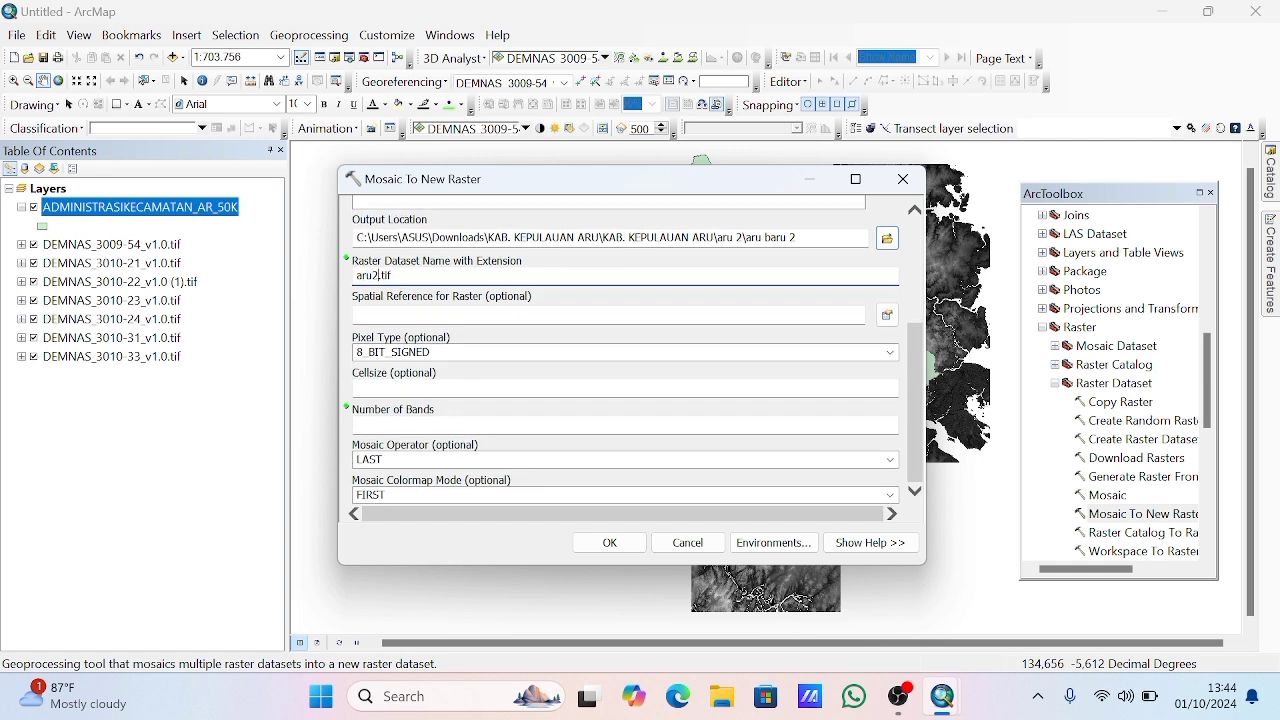
pyautogui.click(705, 424)
pyautogui.write('1')
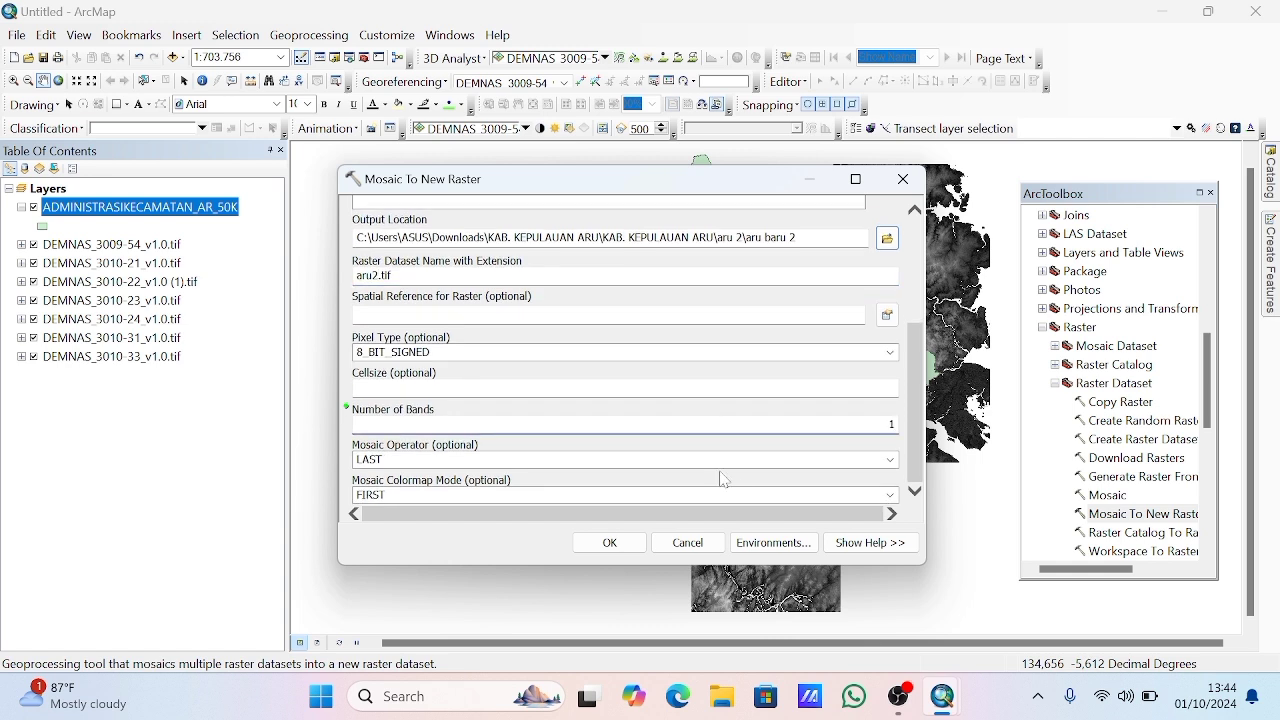
# Set the mosaic operator to MEAN and the colormap mode to MATCH, and run the mosaic
pyautogui.click(890, 460)
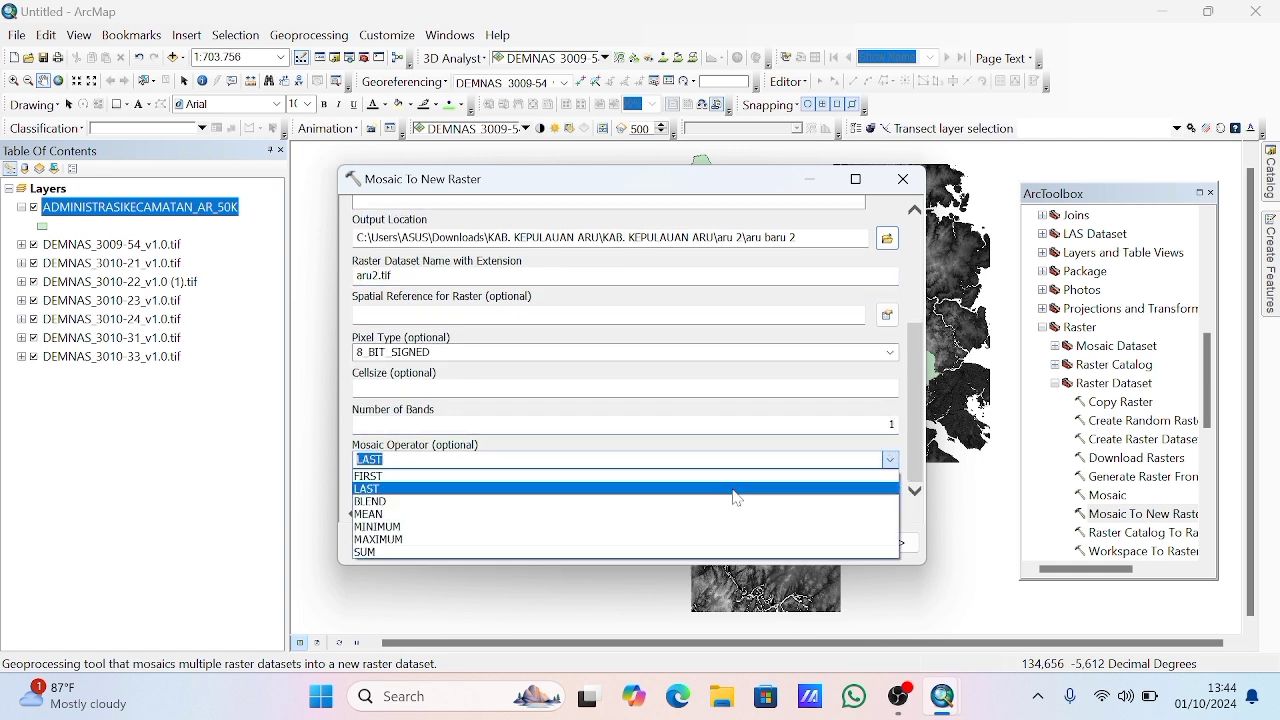
pyautogui.click(695, 514)
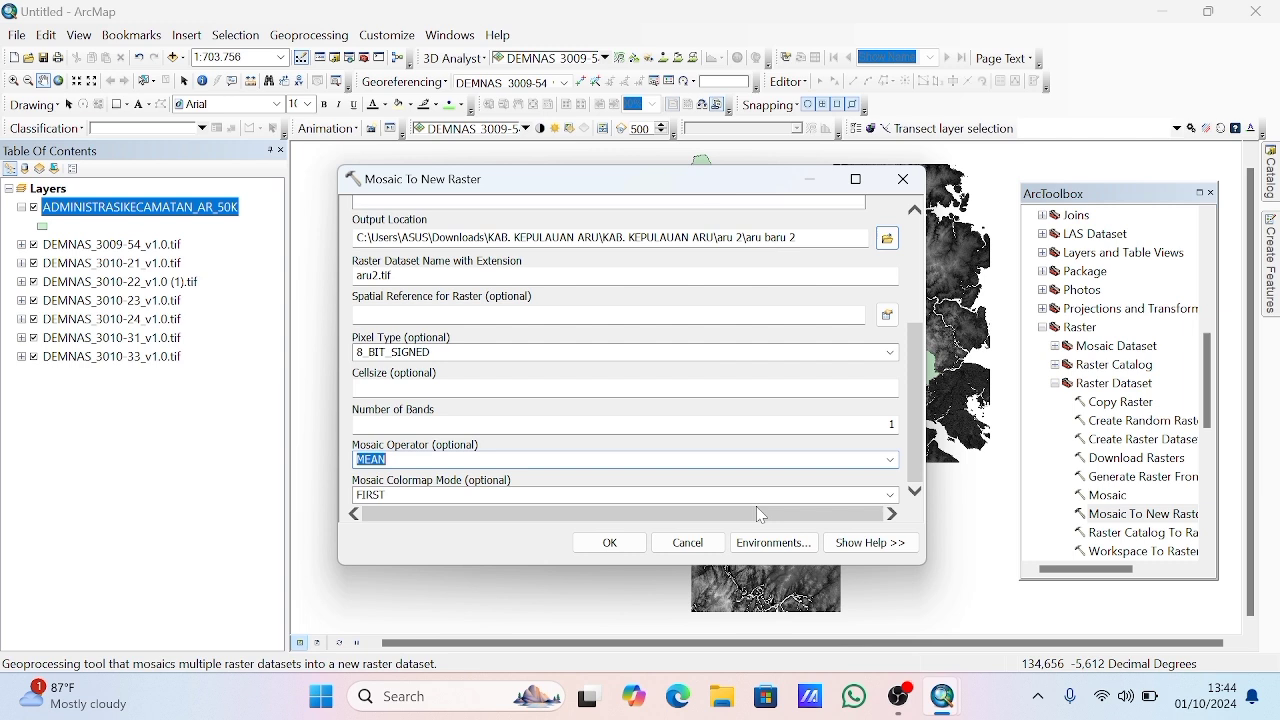
pyautogui.click(891, 495)
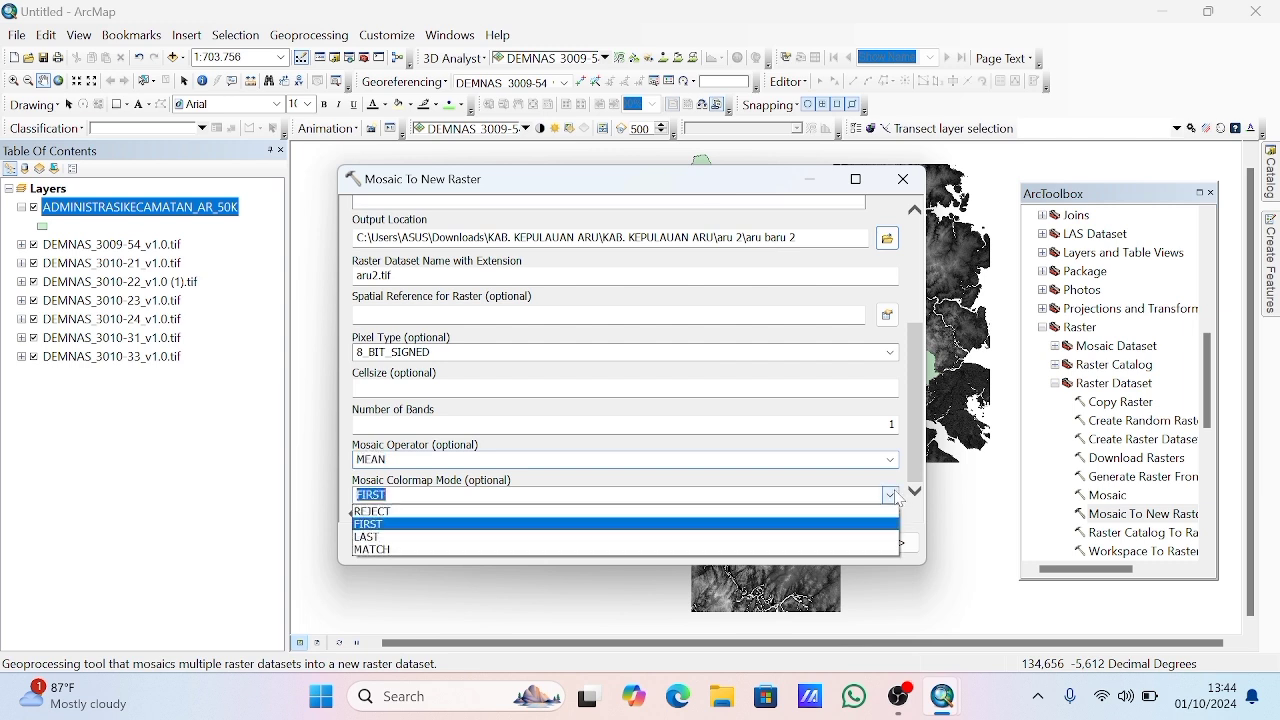
pyautogui.click(722, 556)
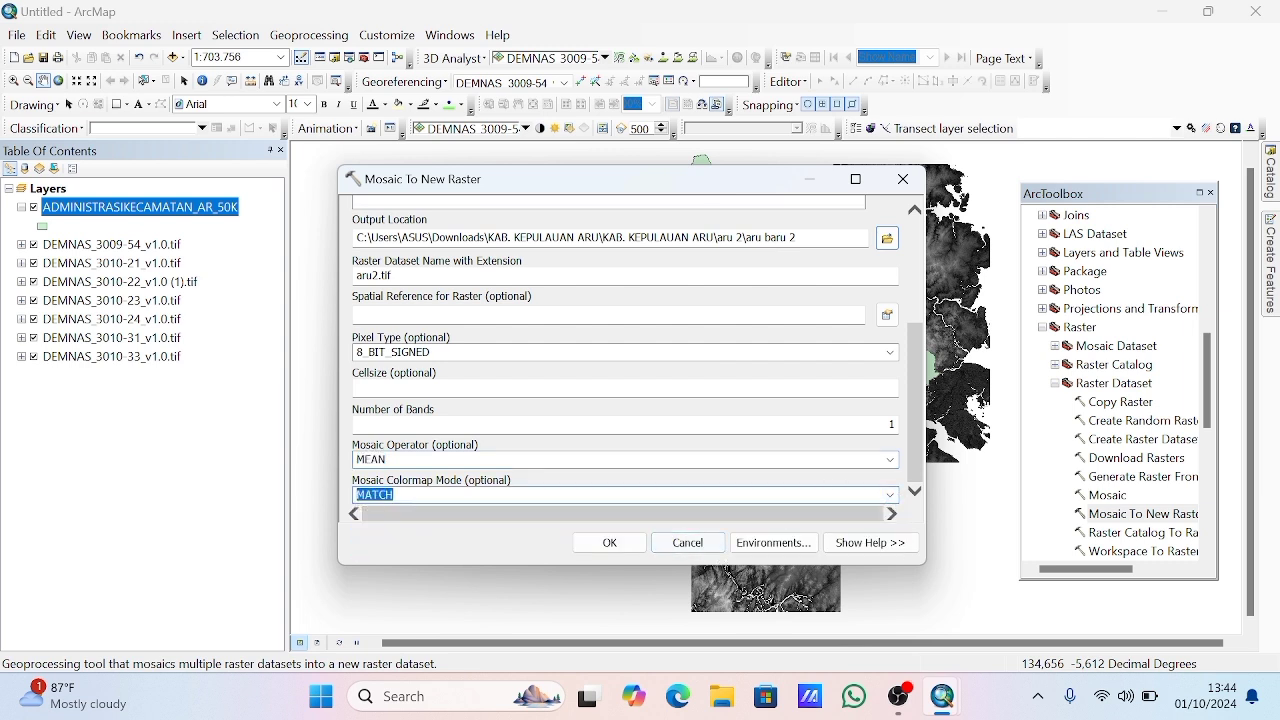
pyautogui.click(610, 543)
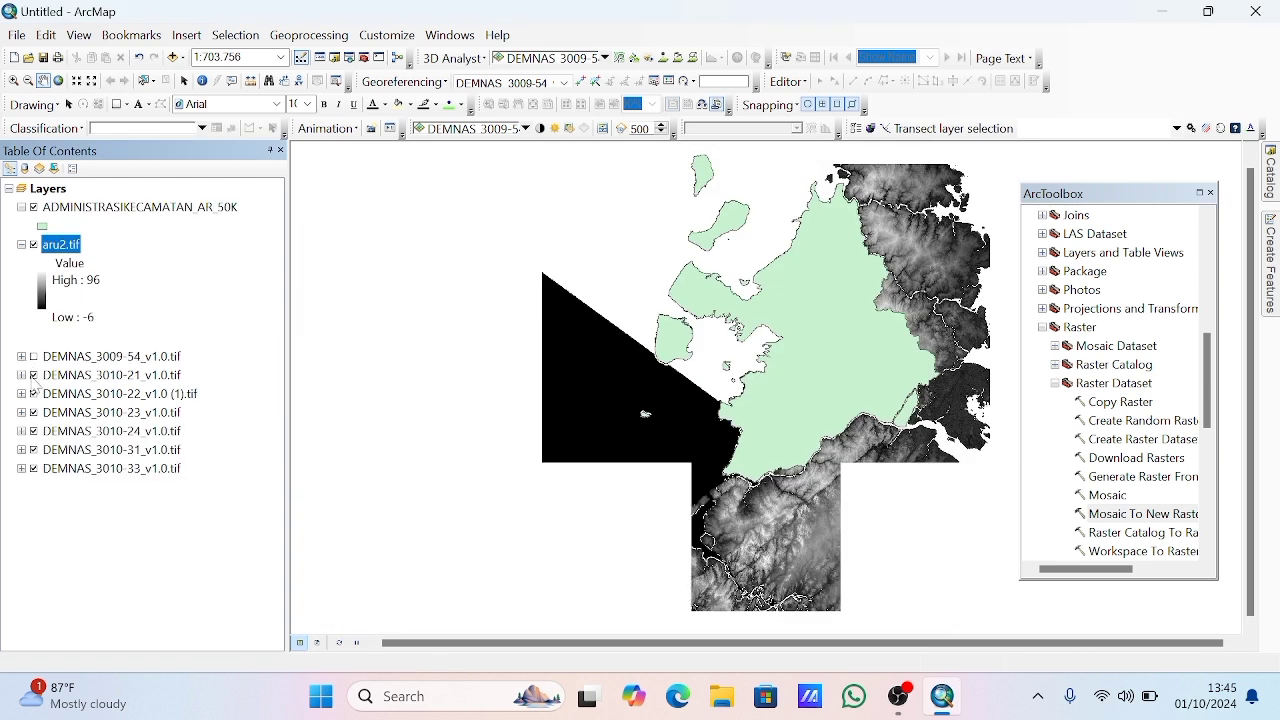
# Hide the six DEMNAS tile layers that are still visible, from DEMNAS_3010-21 through DEMNAS_3010-33
pyautogui.click(34, 375)
pyautogui.click(34, 393)
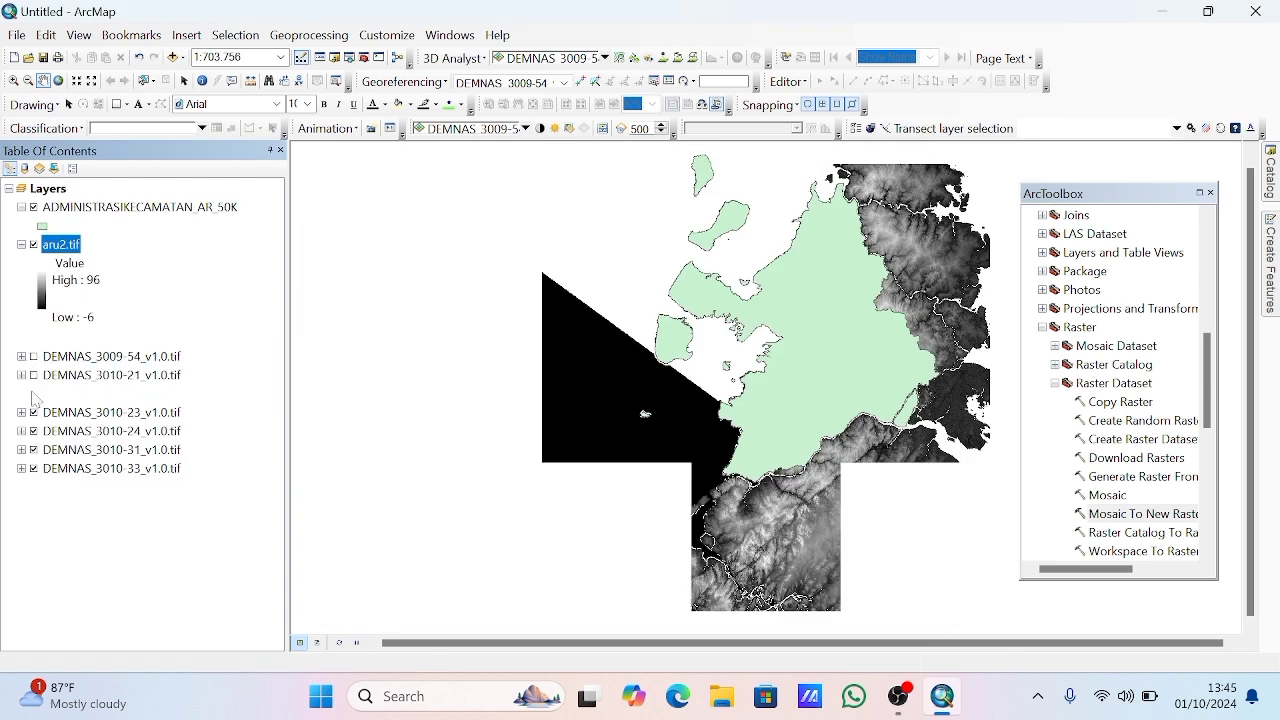
pyautogui.click(34, 412)
pyautogui.click(34, 431)
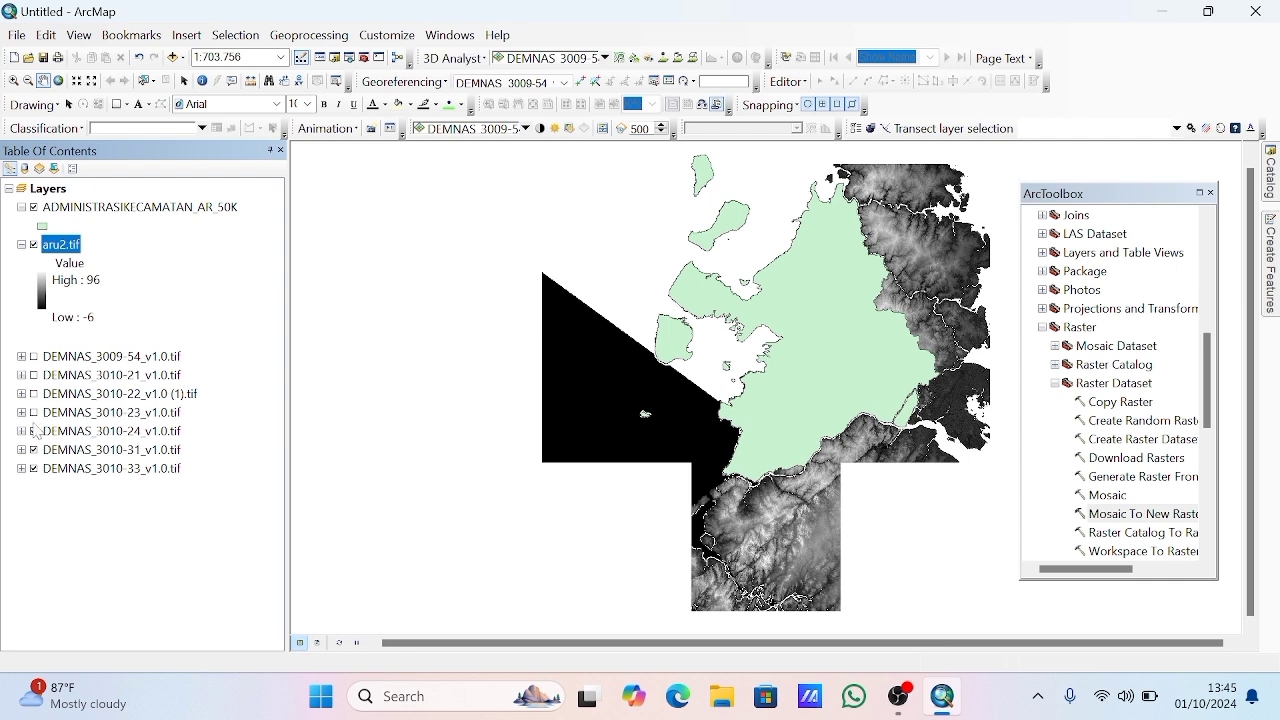
pyautogui.click(34, 449)
pyautogui.click(34, 468)
# Clip the raster aru2.tif to the ADMINISTRASIKECAMATAN_AR_50K extent, using the input features as clipping geometry
pyautogui.scroll(-2, 1110, 380)
pyautogui.click(1042, 216)
pyautogui.click(1042, 216)
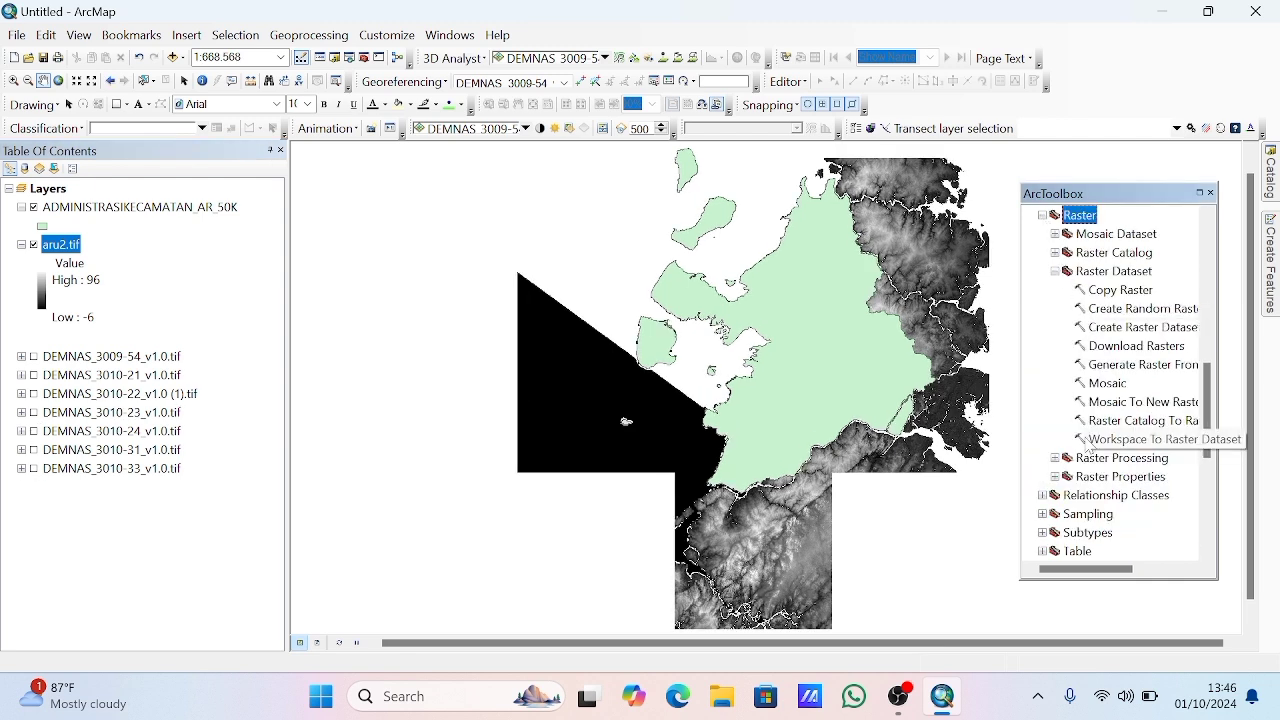
pyautogui.click(1054, 458)
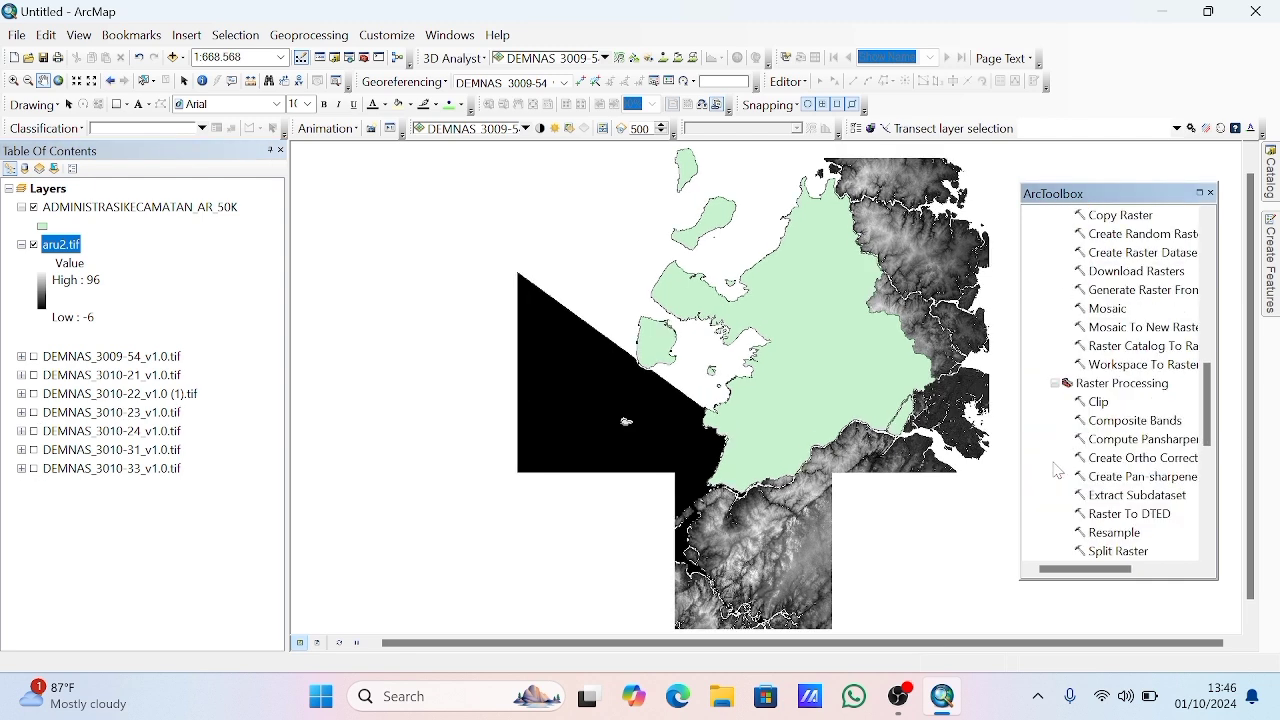
pyautogui.doubleClick(1098, 402)
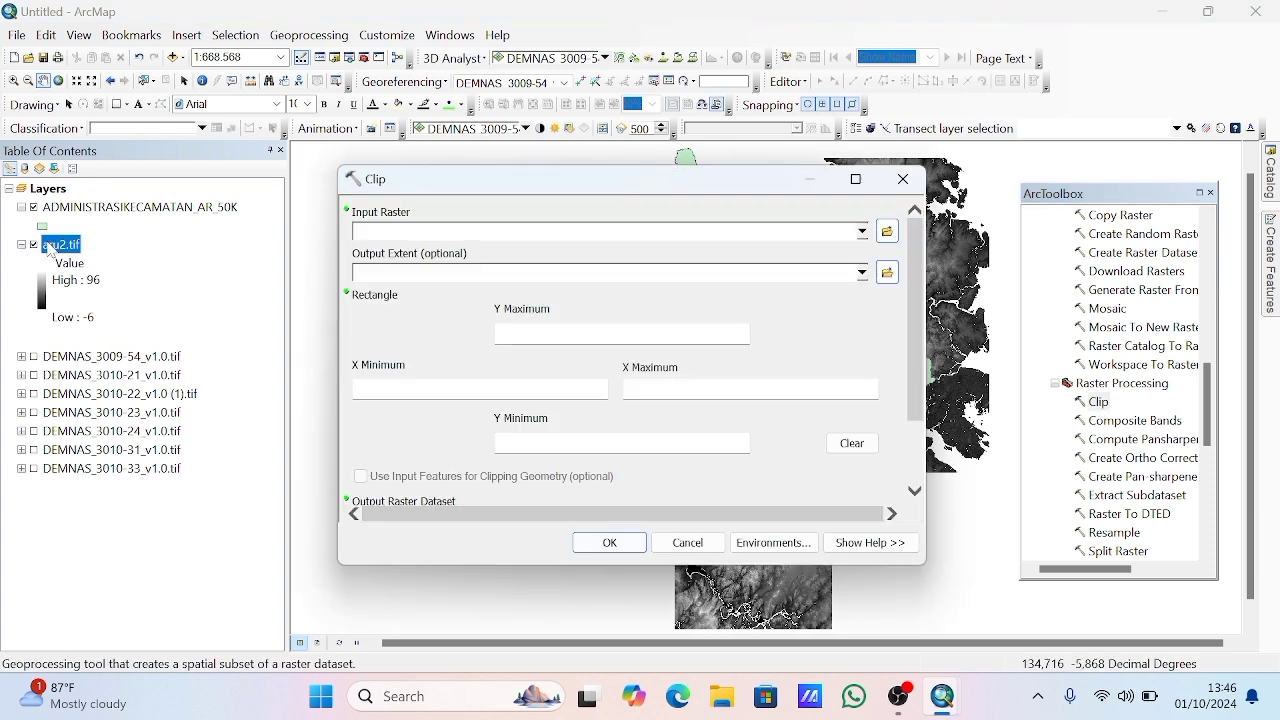
pyautogui.moveTo(50, 250); pyautogui.dragTo(385, 240)
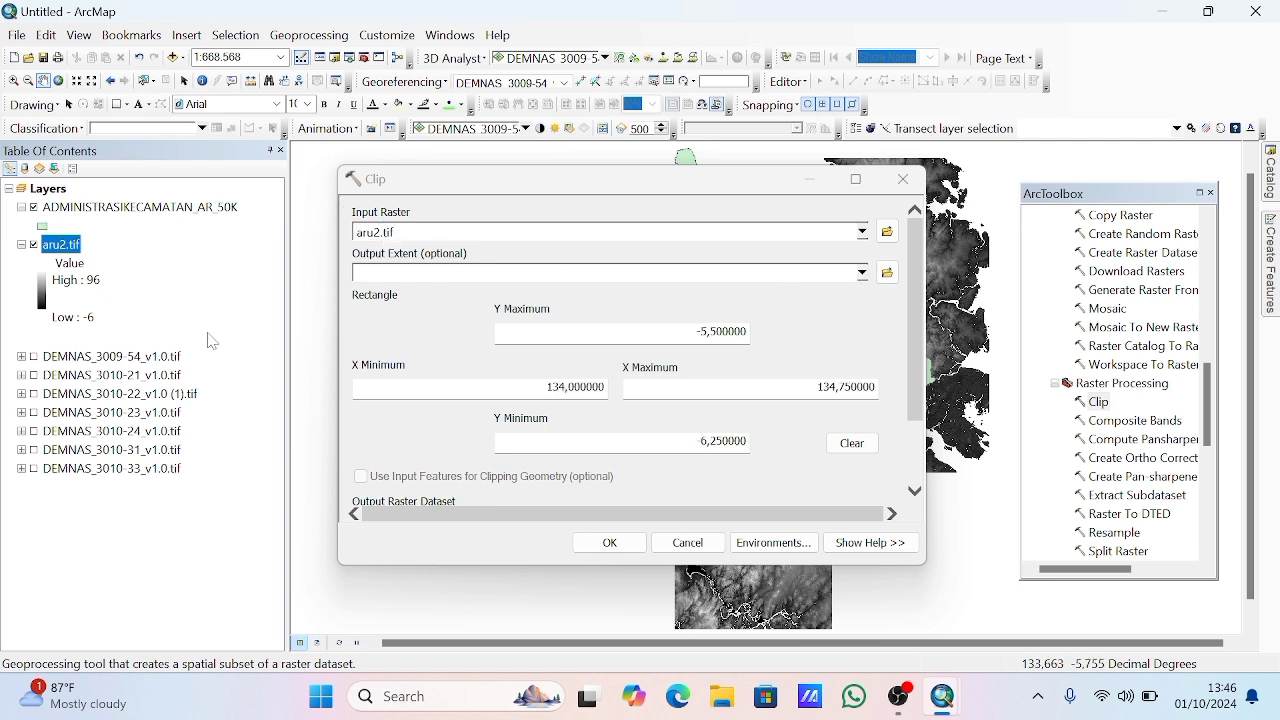
pyautogui.moveTo(131, 212); pyautogui.dragTo(405, 276)
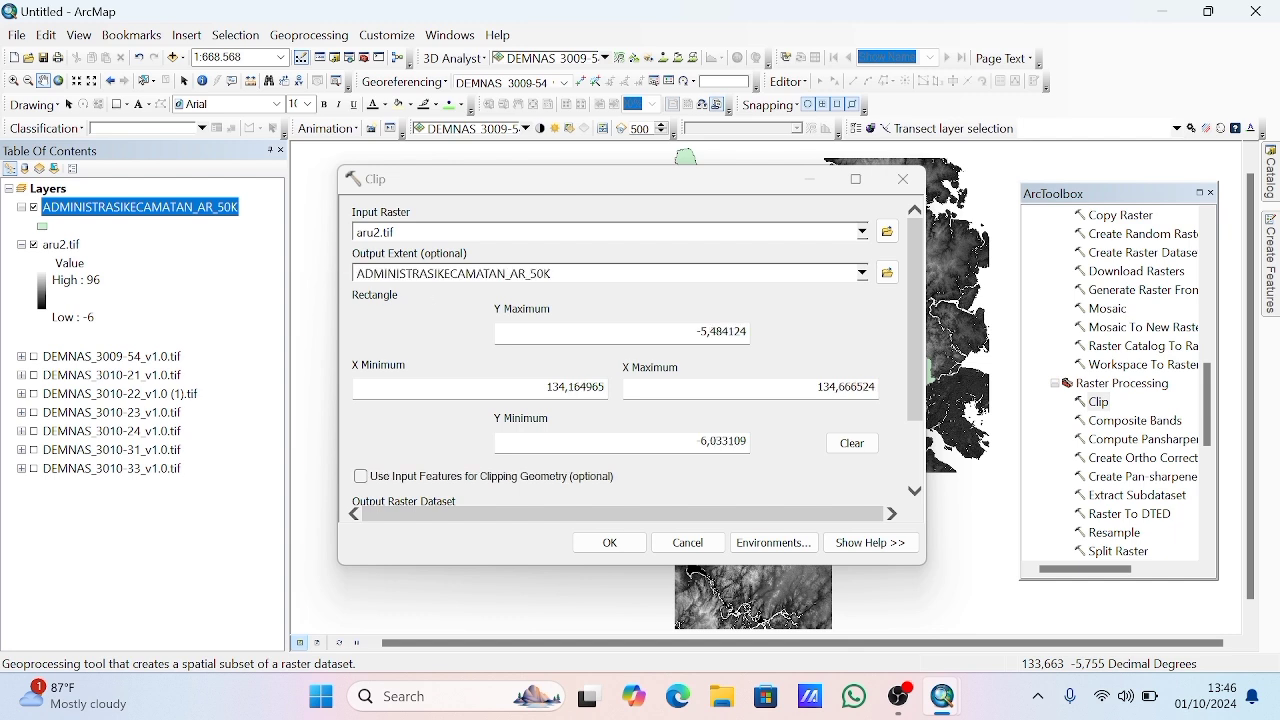
pyautogui.click(361, 476)
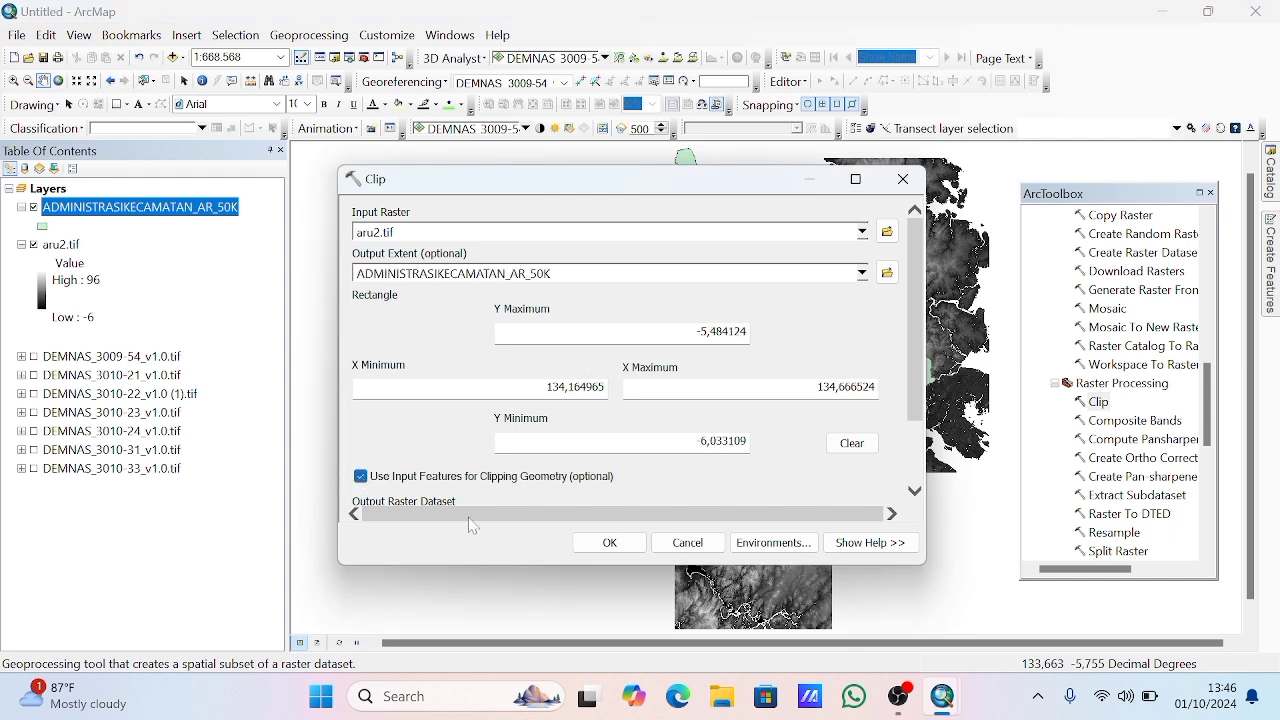
pyautogui.click(610, 543)
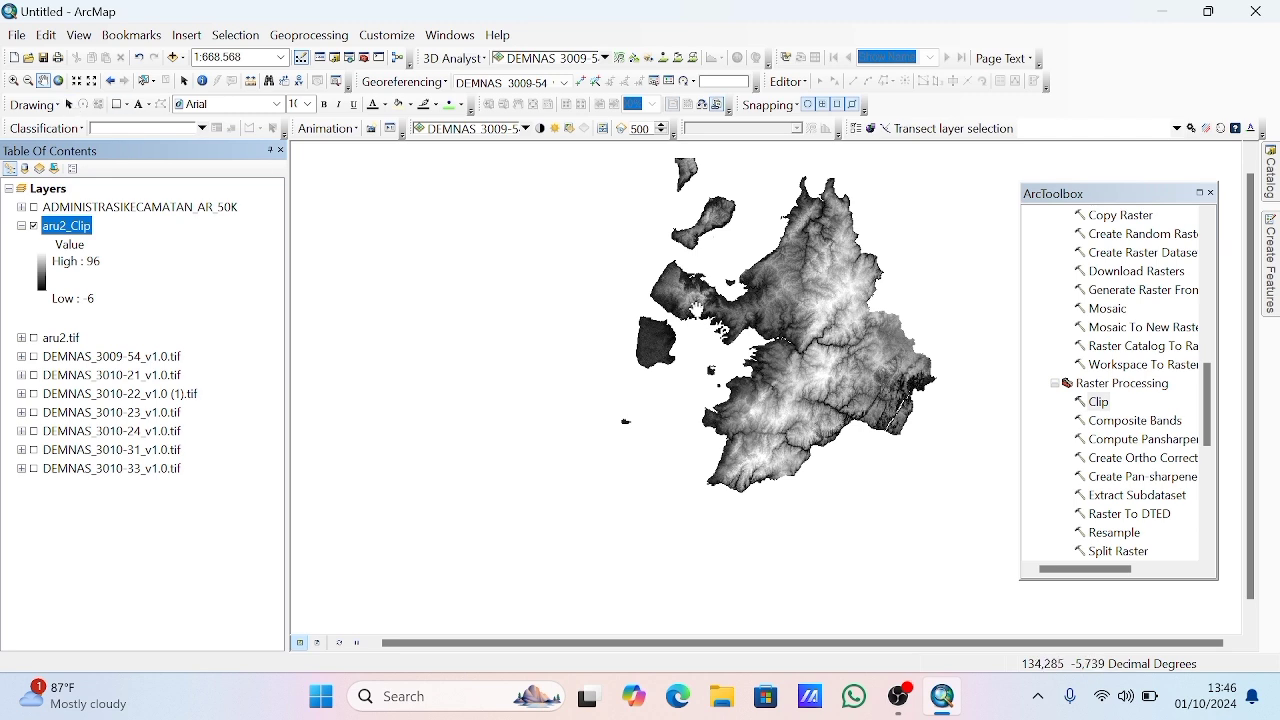
# Start the Project Raster tool with aru2_Clip as the input raster
pyautogui.moveTo(695, 307); pyautogui.dragTo(687, 352)
pyautogui.scroll(8, 1106, 463)
pyautogui.scroll(-2, 1106, 463)
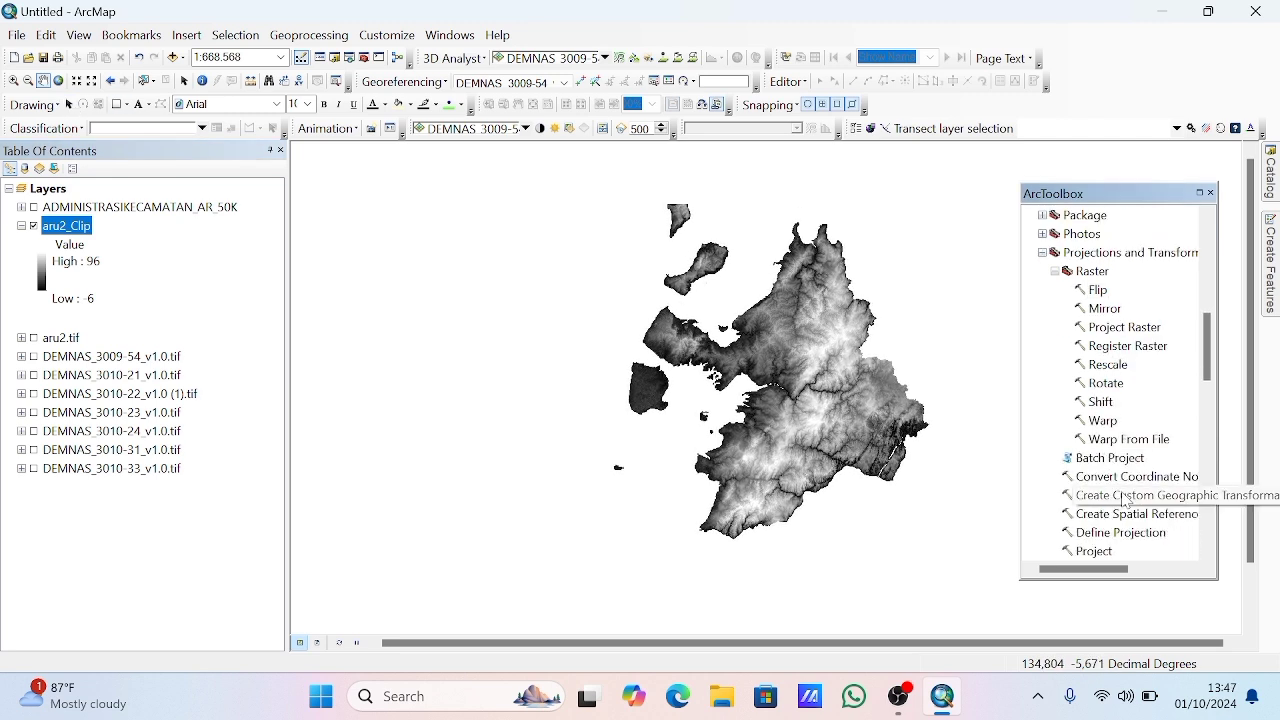
pyautogui.click(1108, 330)
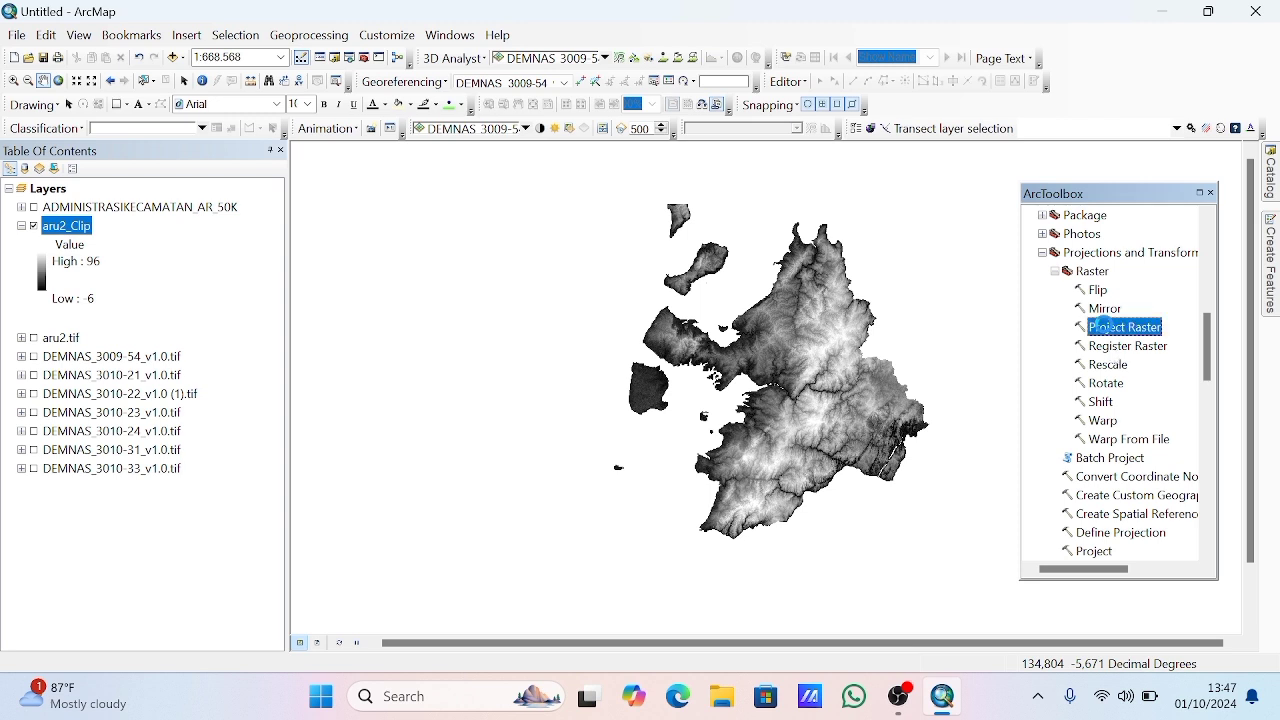
pyautogui.doubleClick(1105, 328)
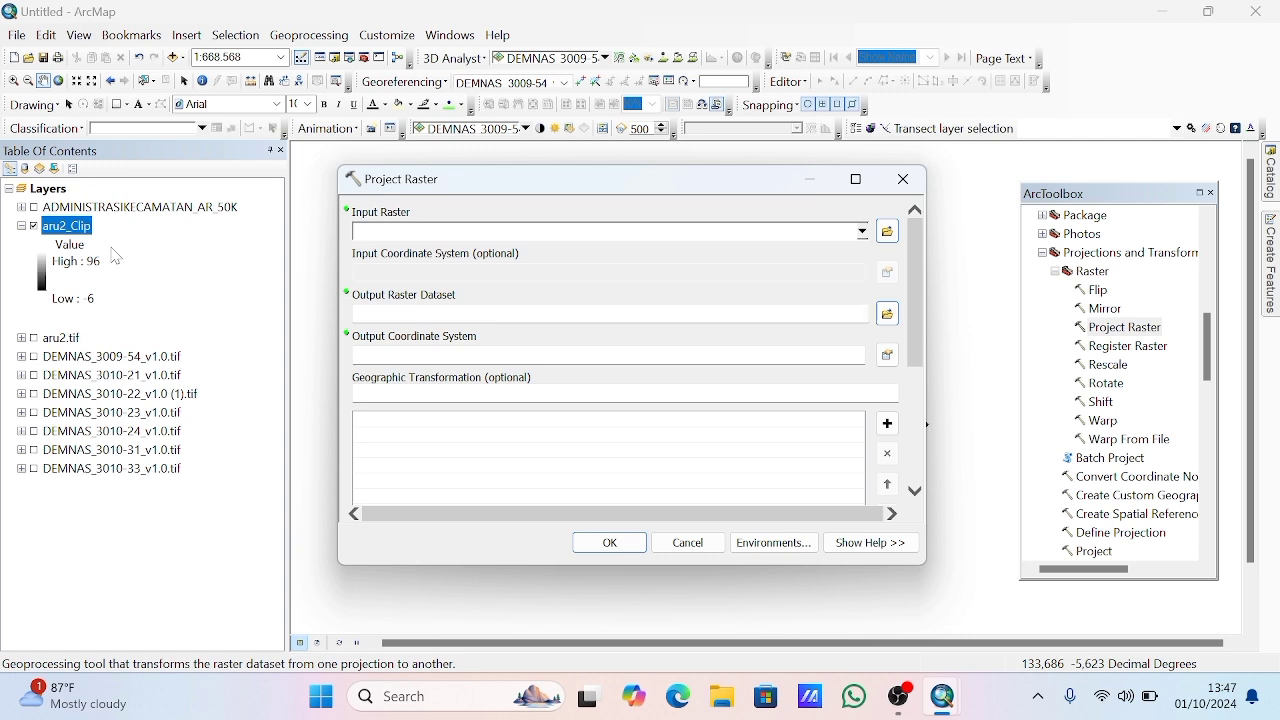
pyautogui.moveTo(58, 228); pyautogui.dragTo(409, 233)
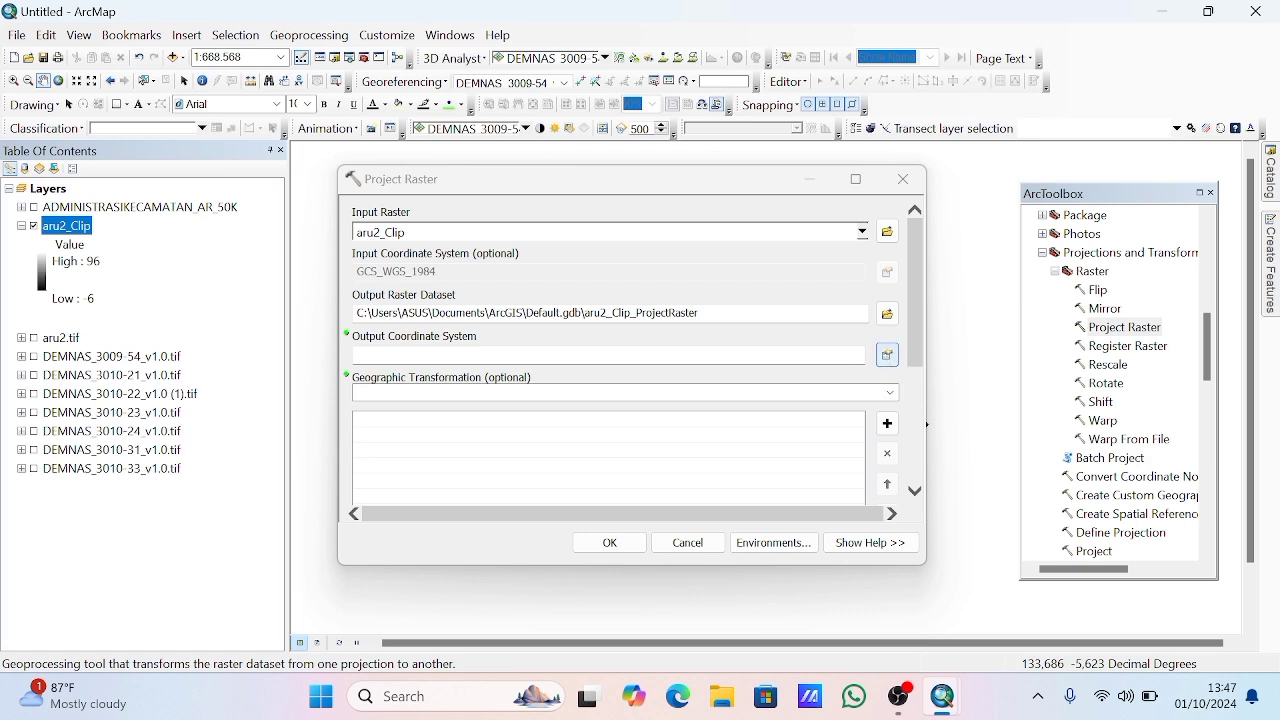
# Set the output coordinate system to WGS 1984 UTM Zone 53N and run the raster projection
pyautogui.click(887, 356)
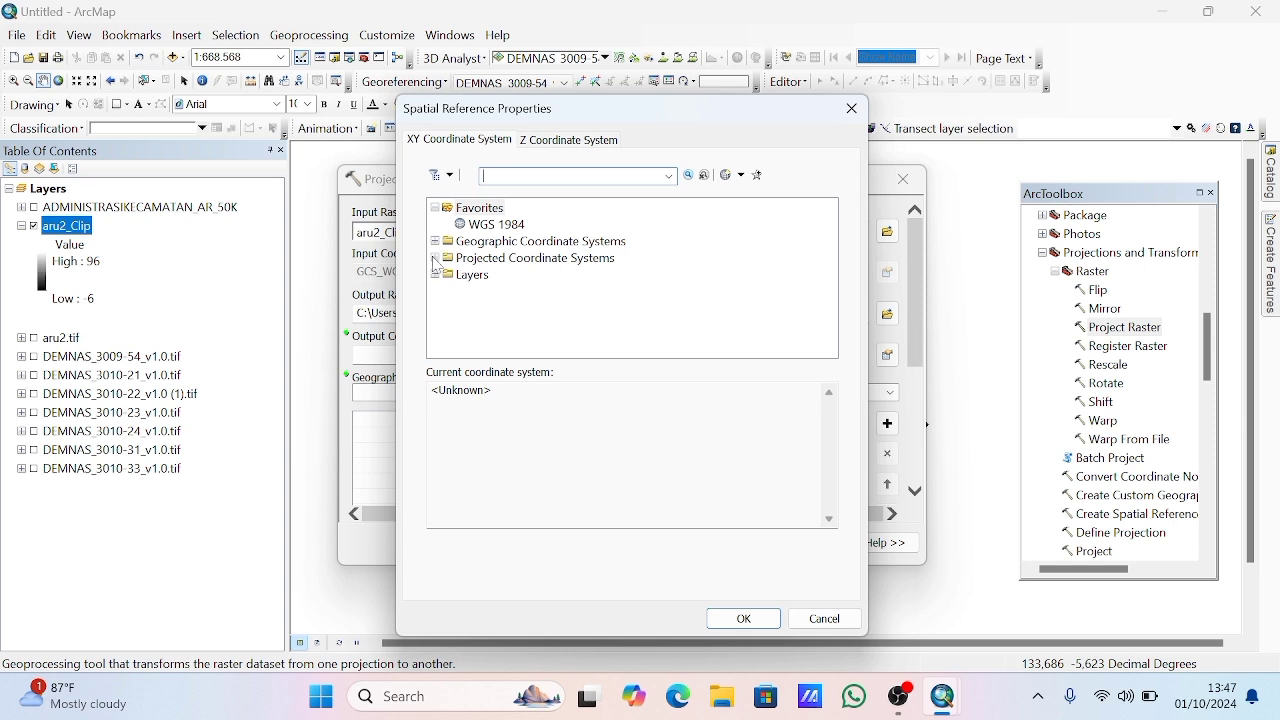
pyautogui.click(435, 258)
pyautogui.scroll(-2, 523, 332)
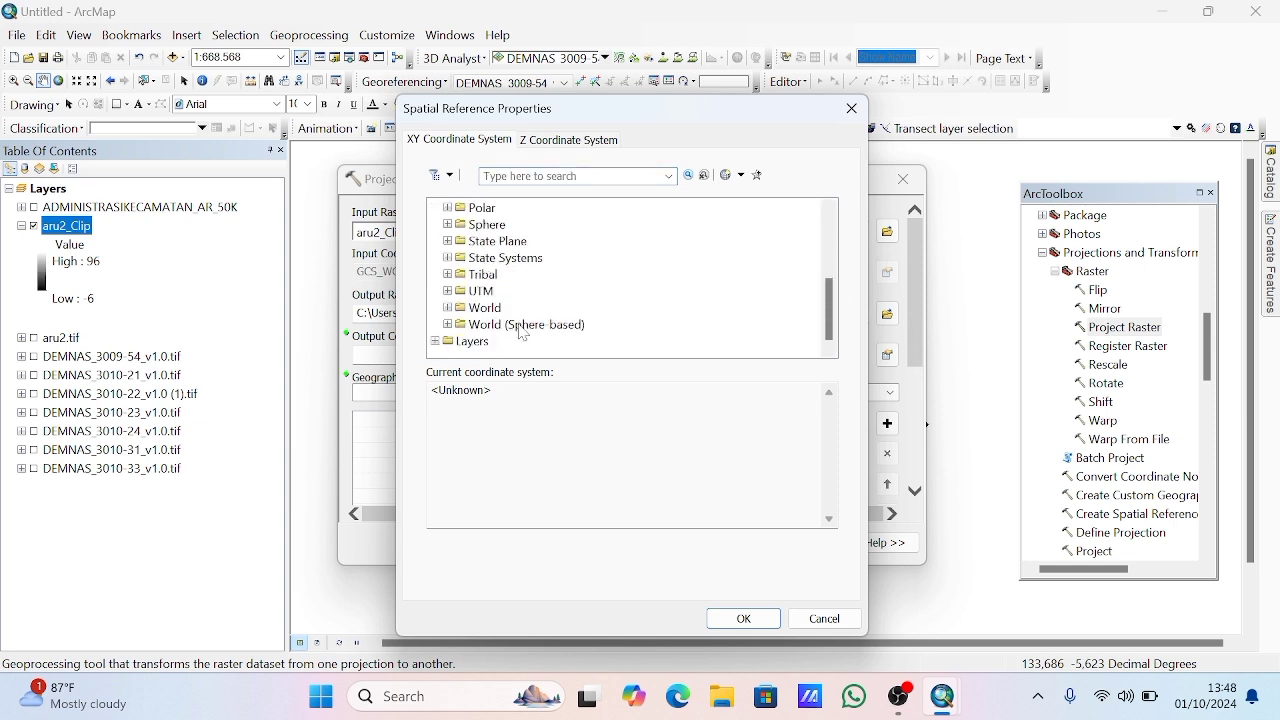
pyautogui.click(450, 294)
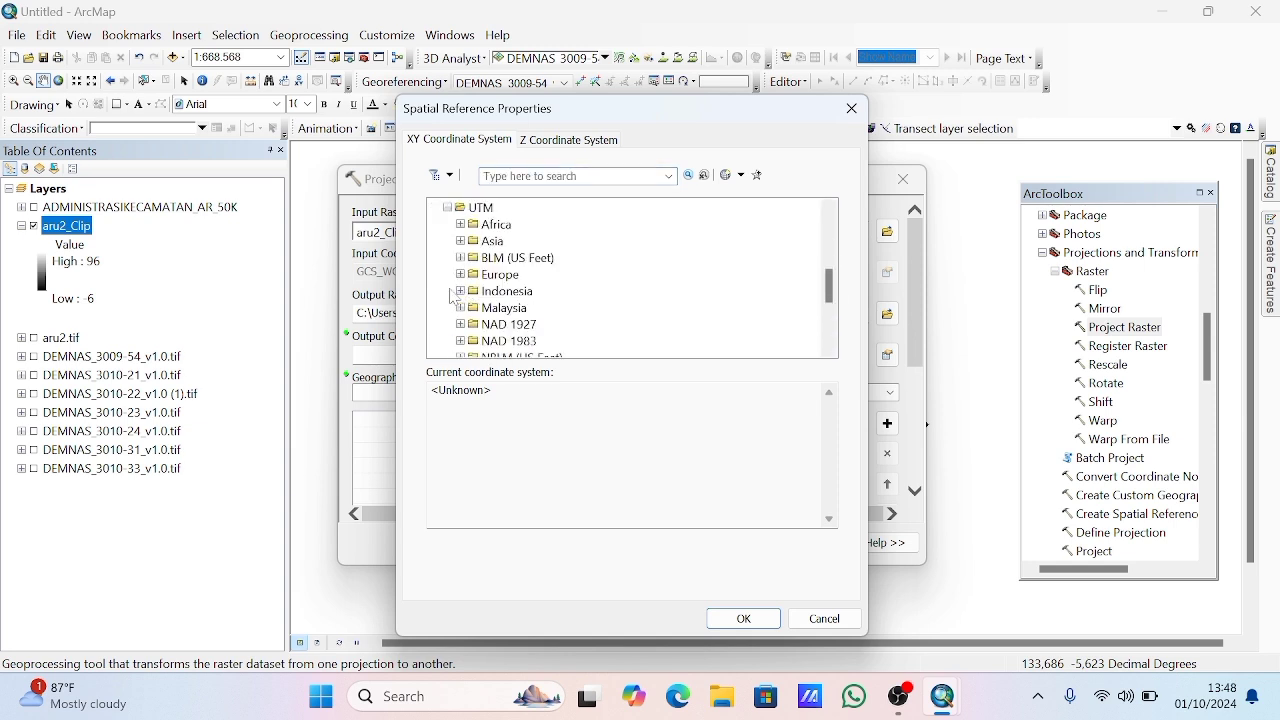
pyautogui.scroll(-3, 460, 298)
pyautogui.click(462, 292)
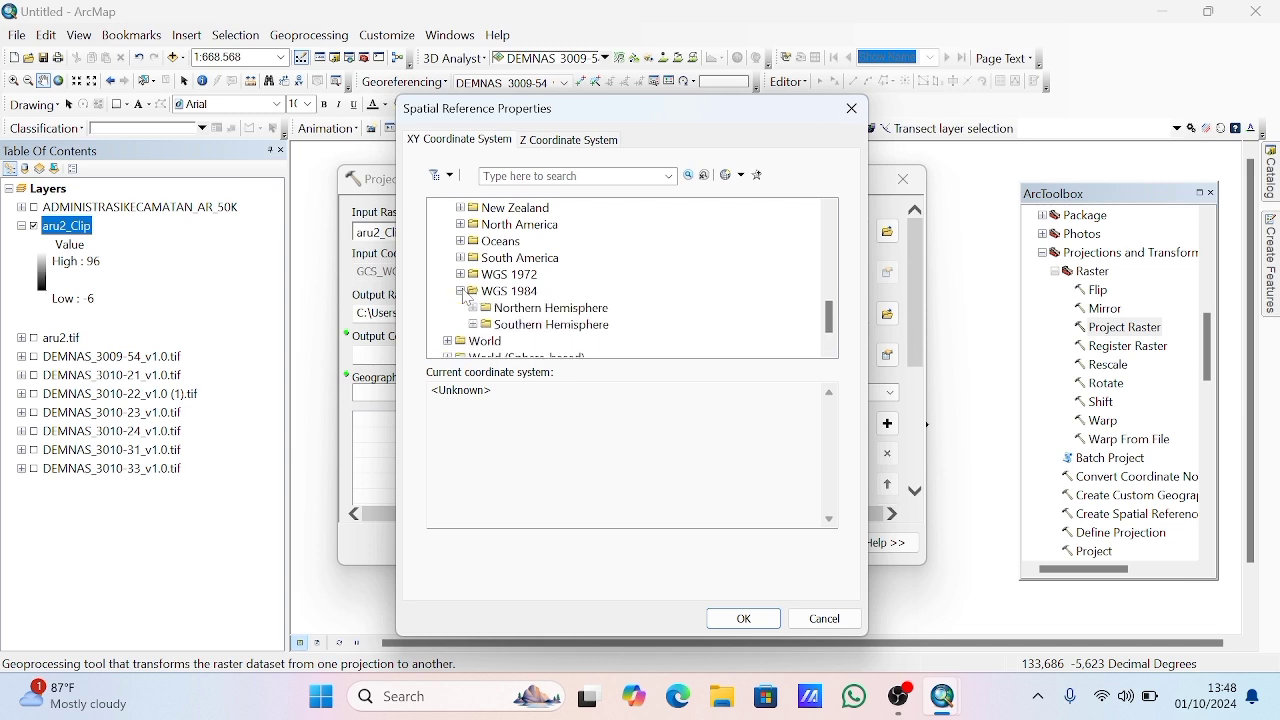
pyautogui.click(472, 308)
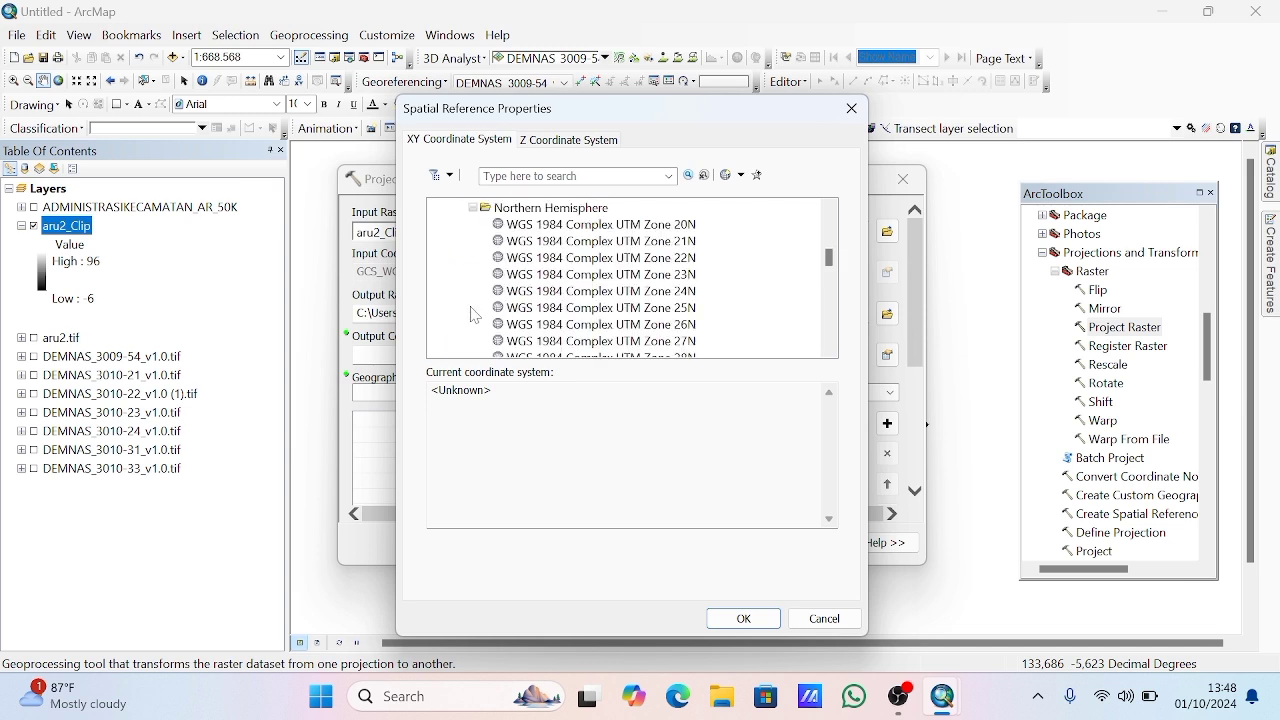
pyautogui.scroll(-20, 573, 313)
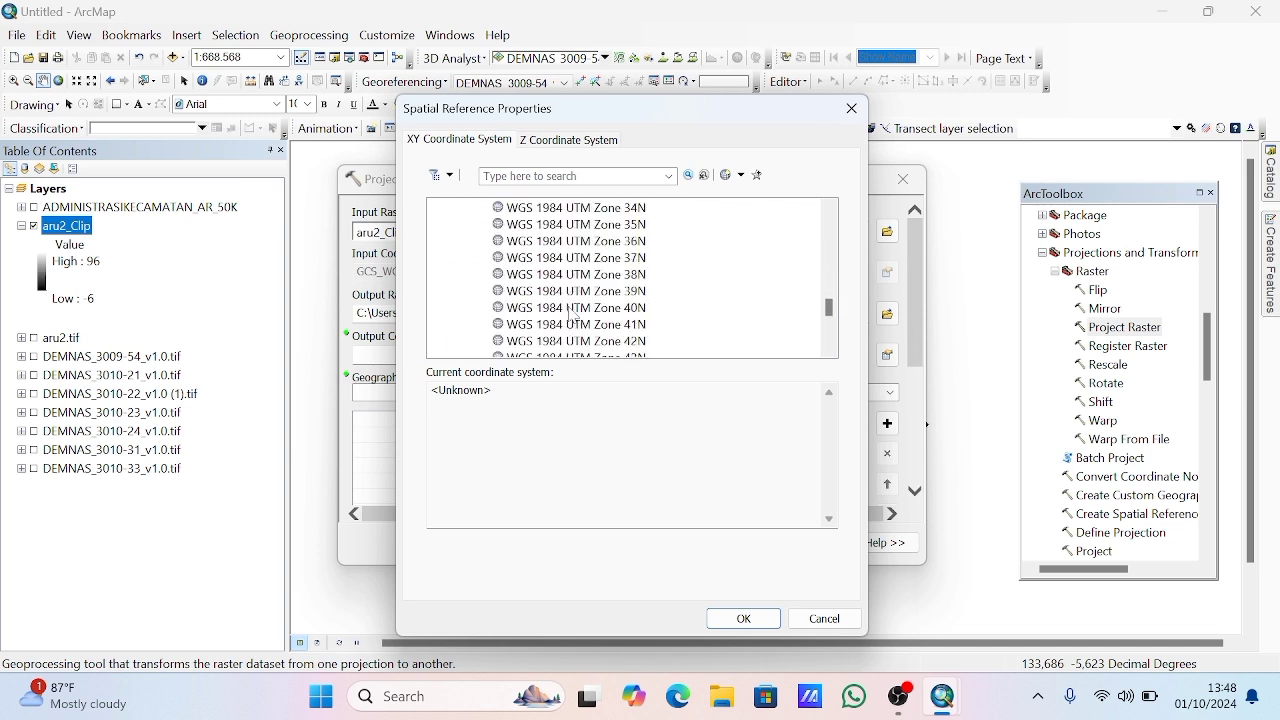
pyautogui.scroll(-1, 573, 313)
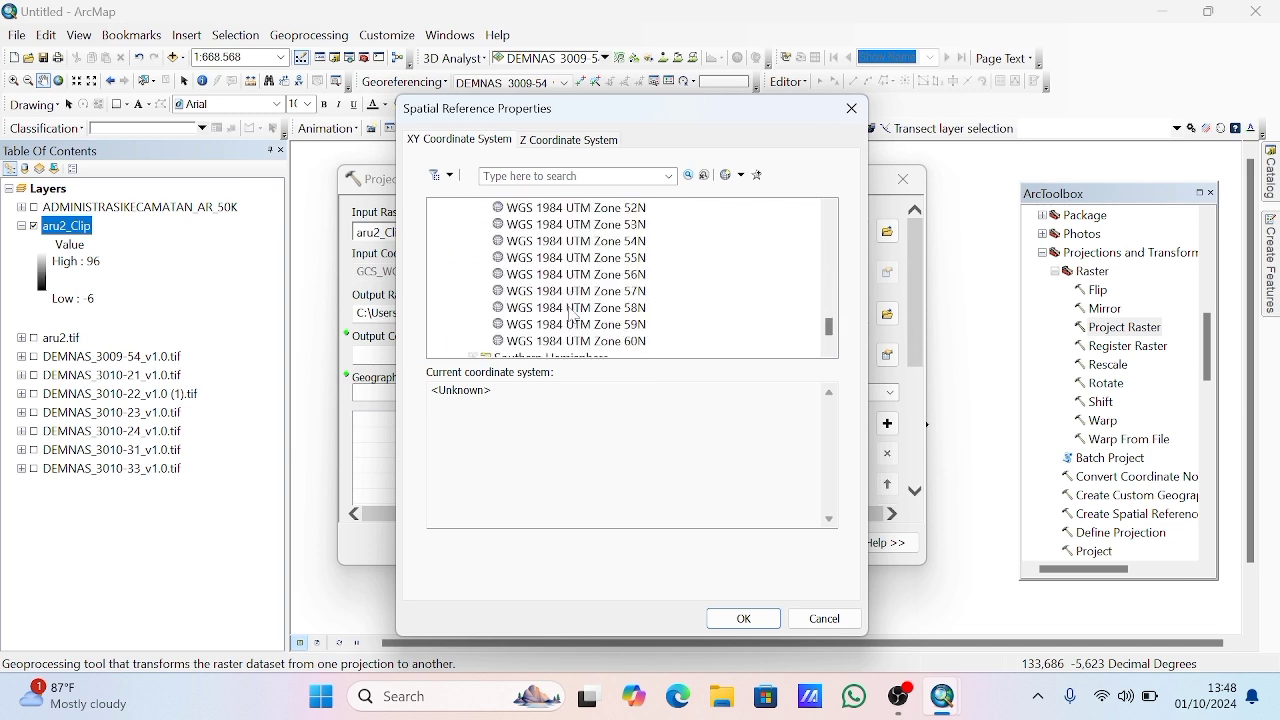
pyautogui.click(615, 226)
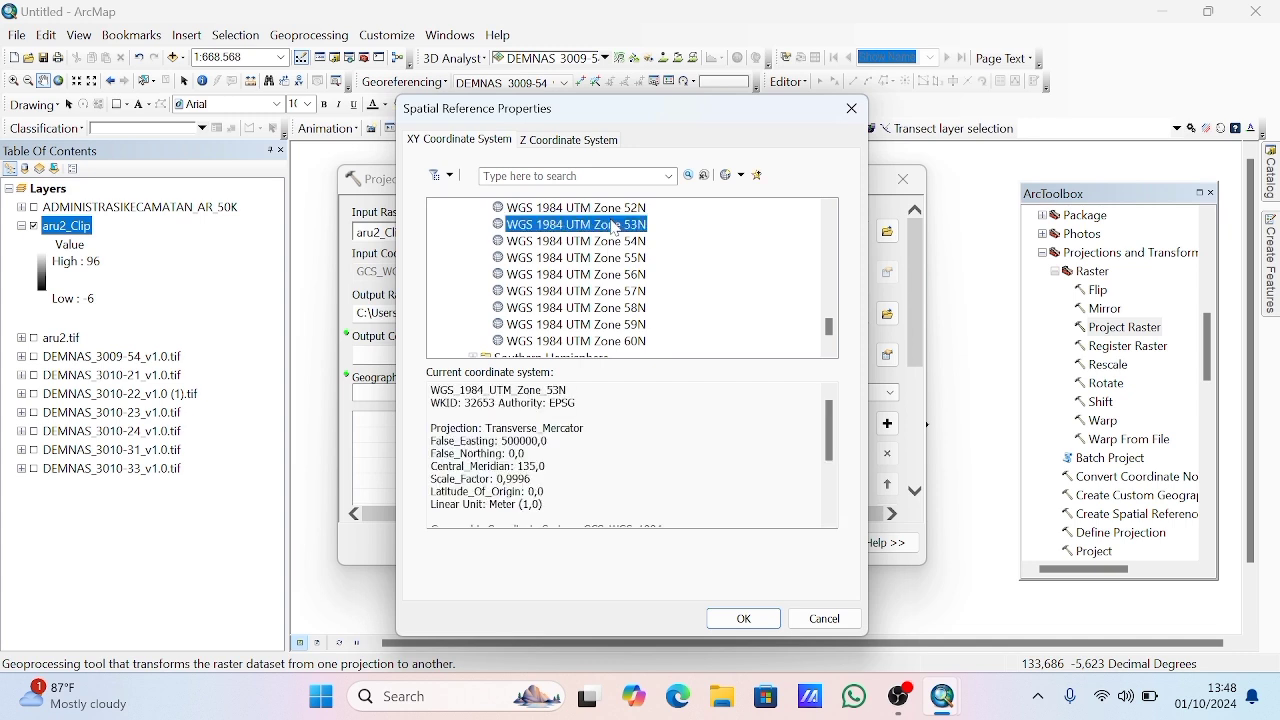
pyautogui.click(742, 617)
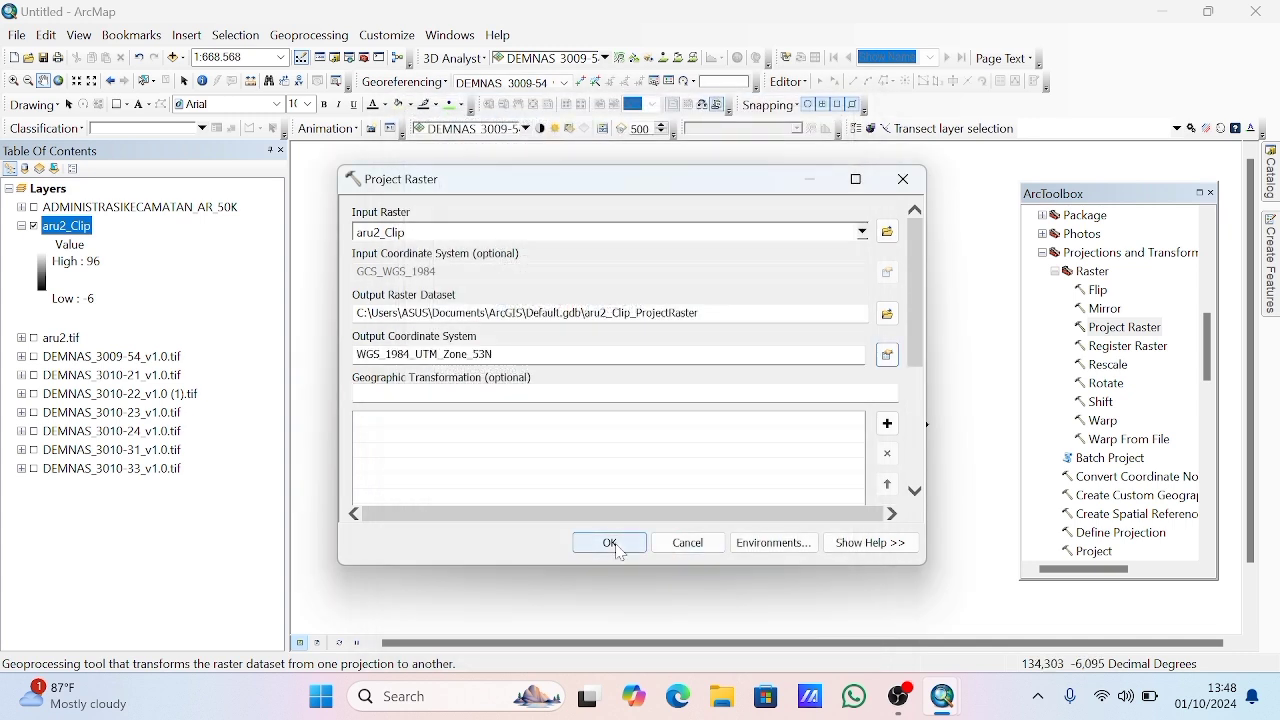
pyautogui.click(610, 543)
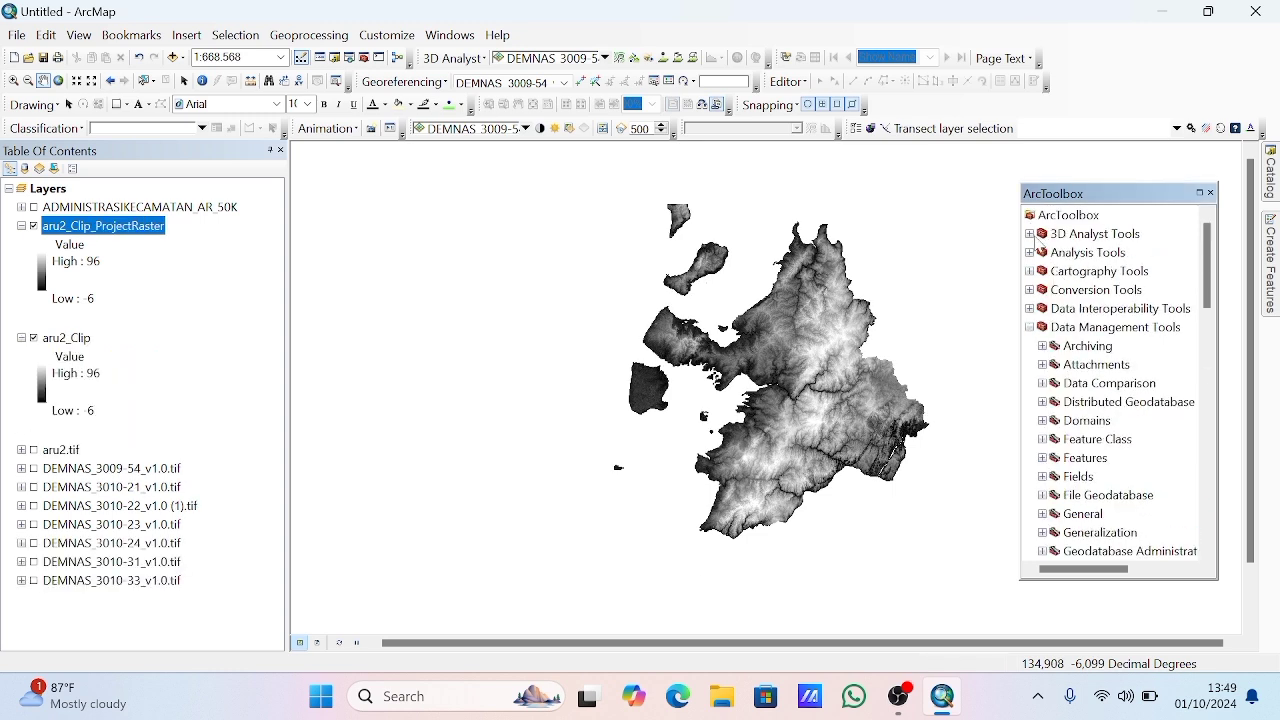
# Generate a slope raster from aru2_Clip_ProjectRaster with the 3D Analyst Slope tool, using PERCENT_RISE as the output measurement
pyautogui.click(1029, 234)
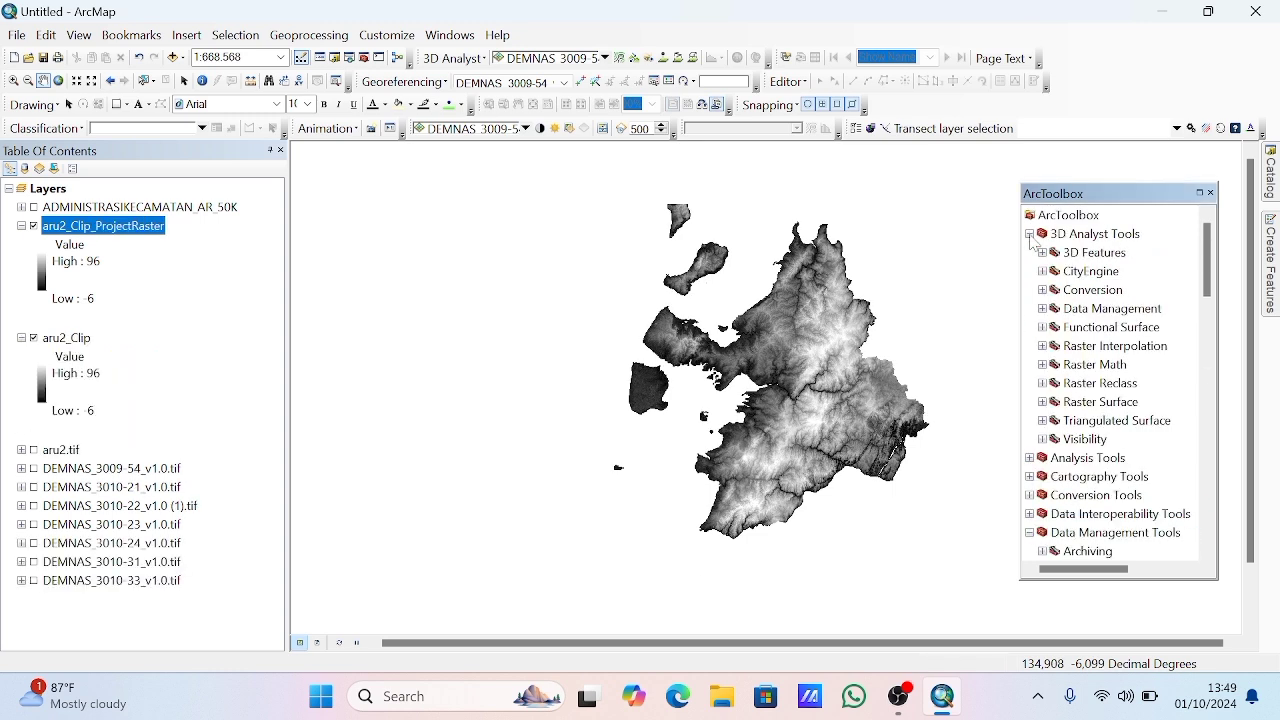
pyautogui.click(1043, 402)
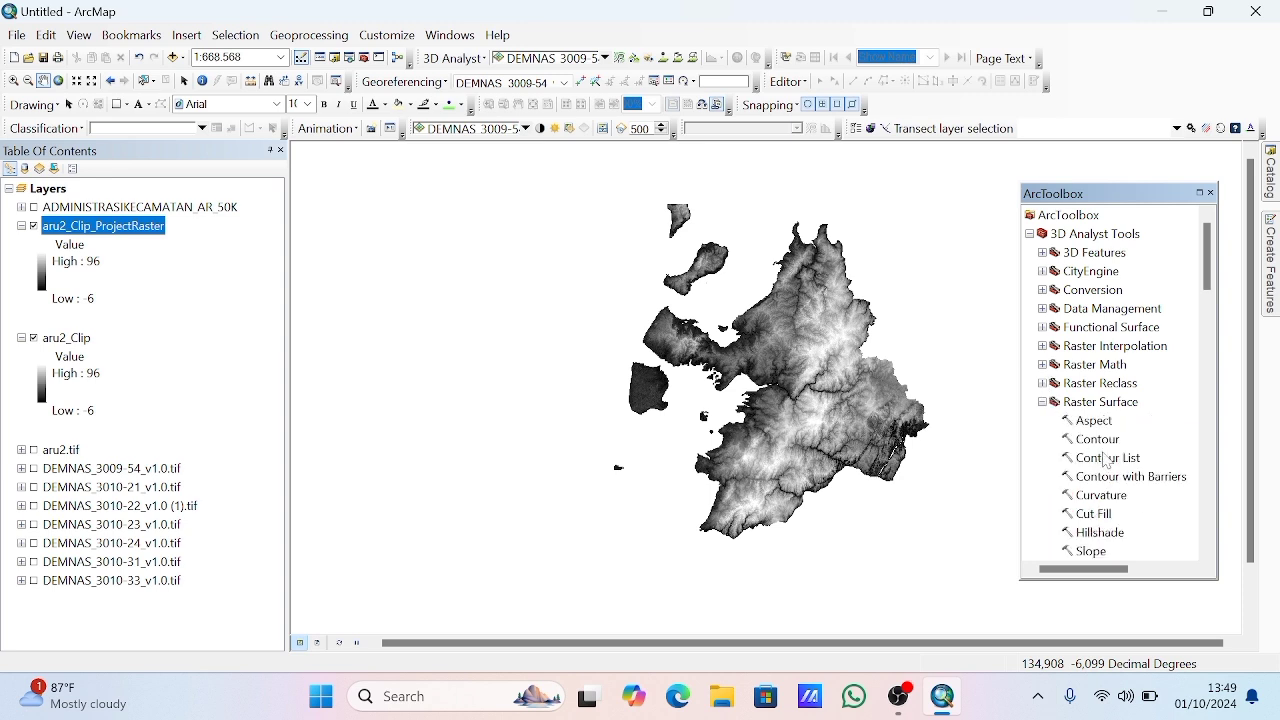
pyautogui.doubleClick(1090, 553)
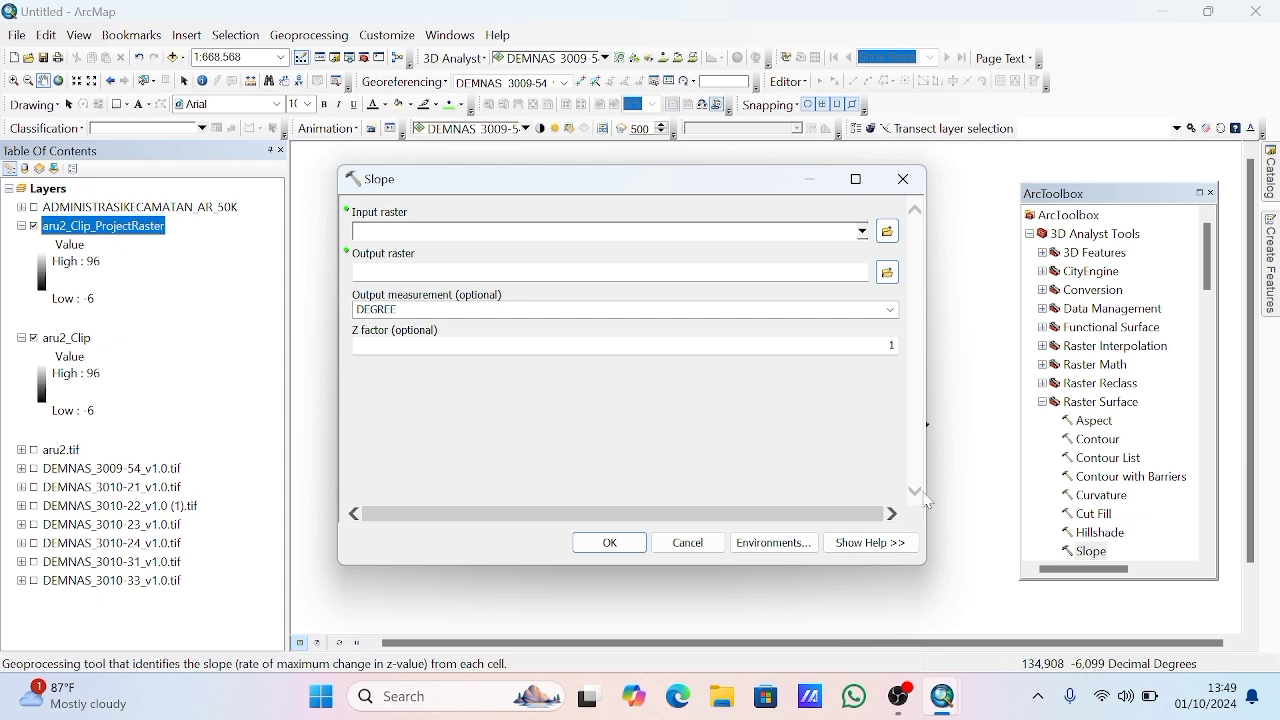
pyautogui.moveTo(136, 228); pyautogui.dragTo(392, 240)
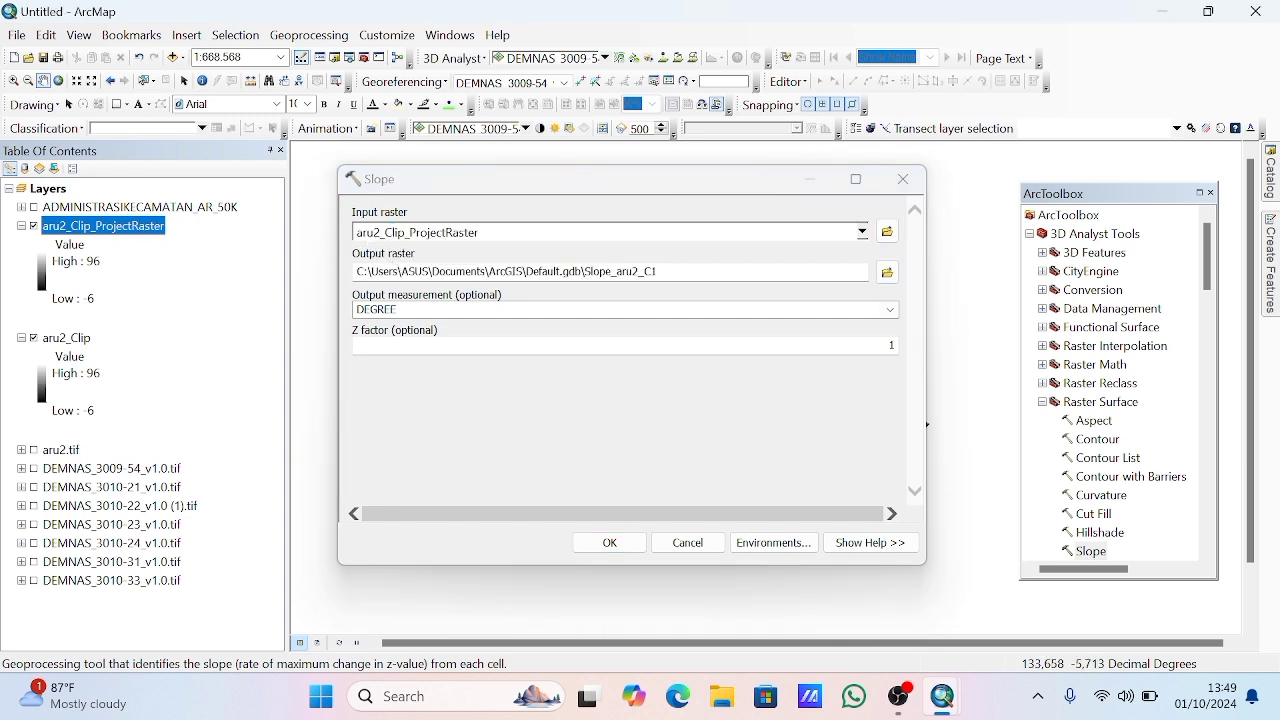
pyautogui.click(891, 311)
pyautogui.click(568, 344)
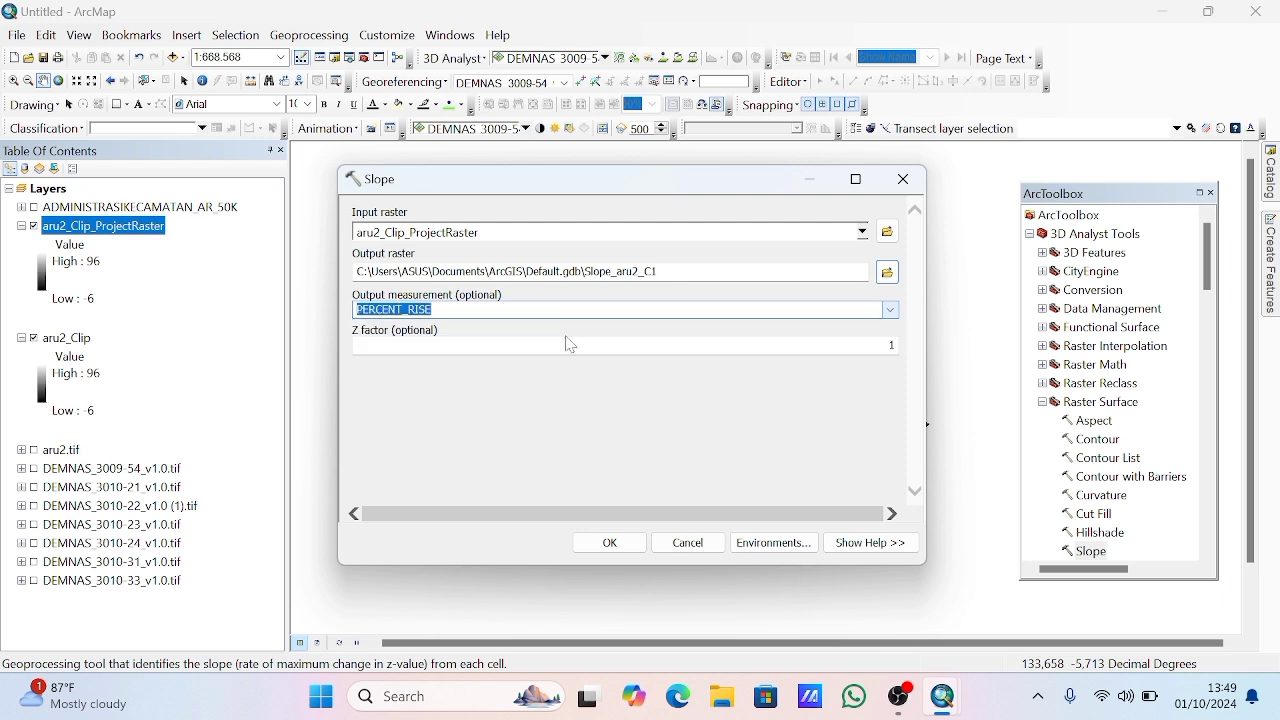
pyautogui.click(610, 543)
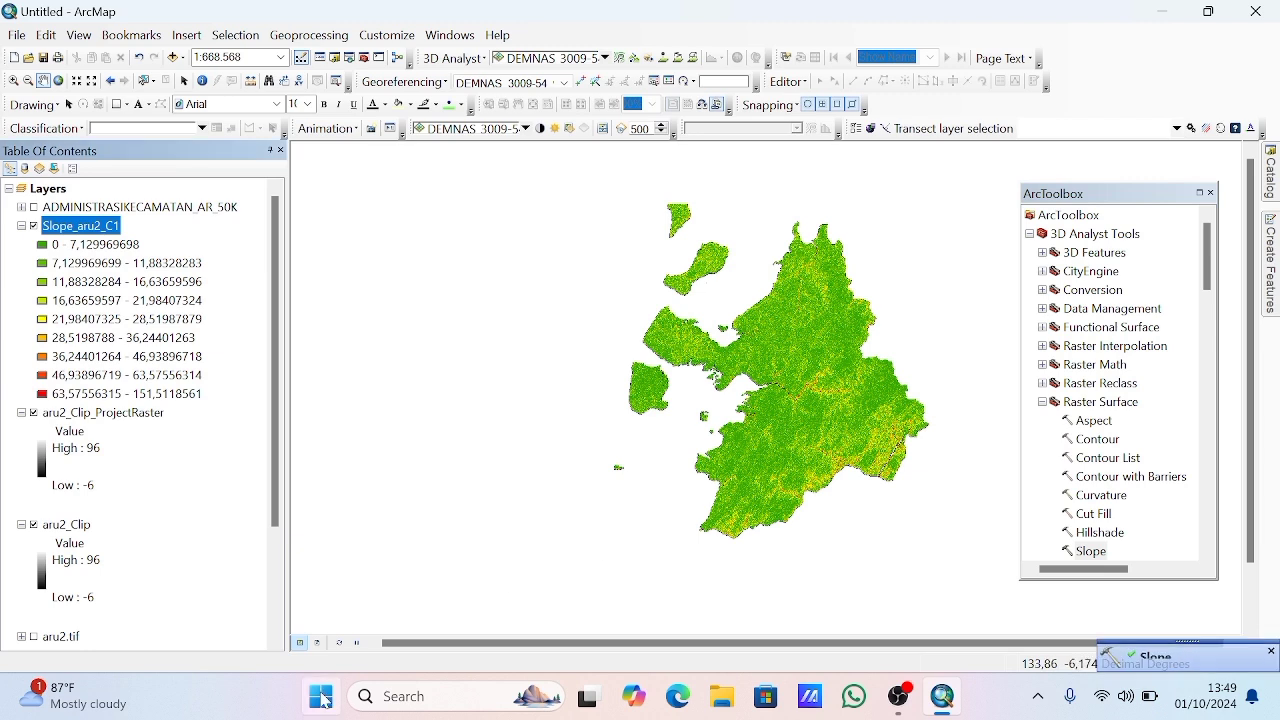
# Collapse the legends of the aru2_Clip and aru2_Clip_ProjectRaster layers
pyautogui.click(21, 525)
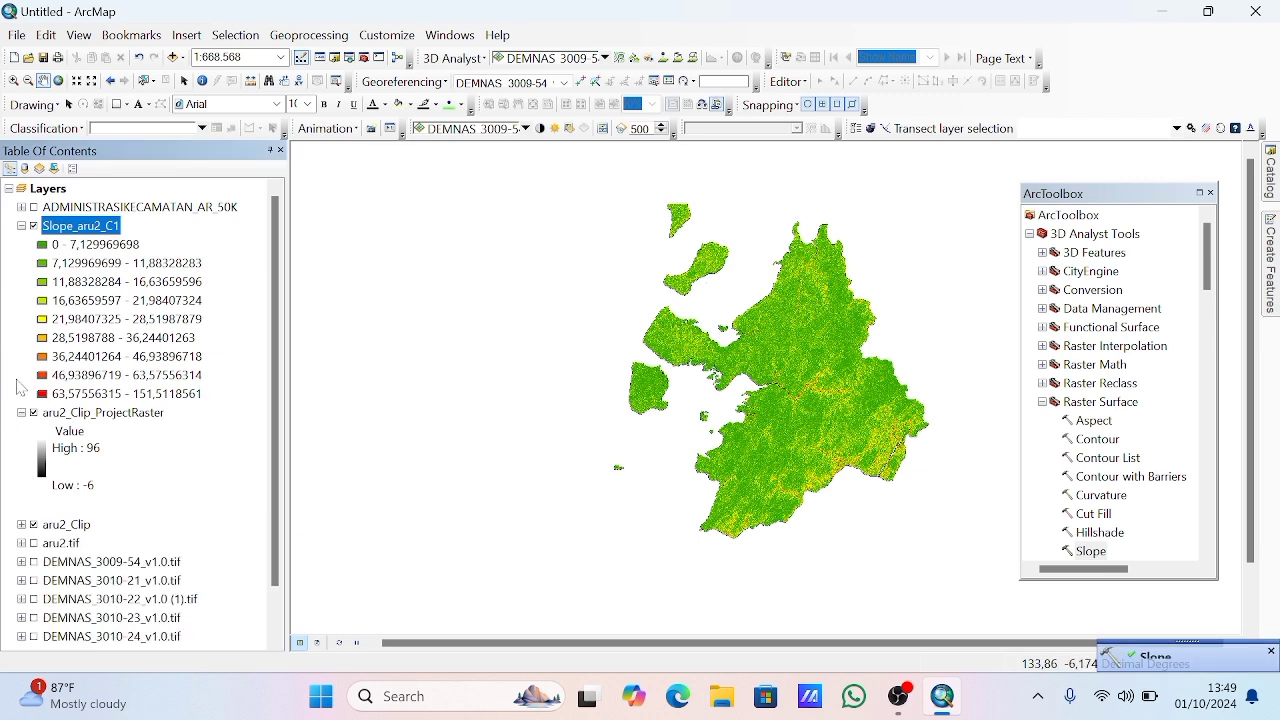
pyautogui.click(22, 414)
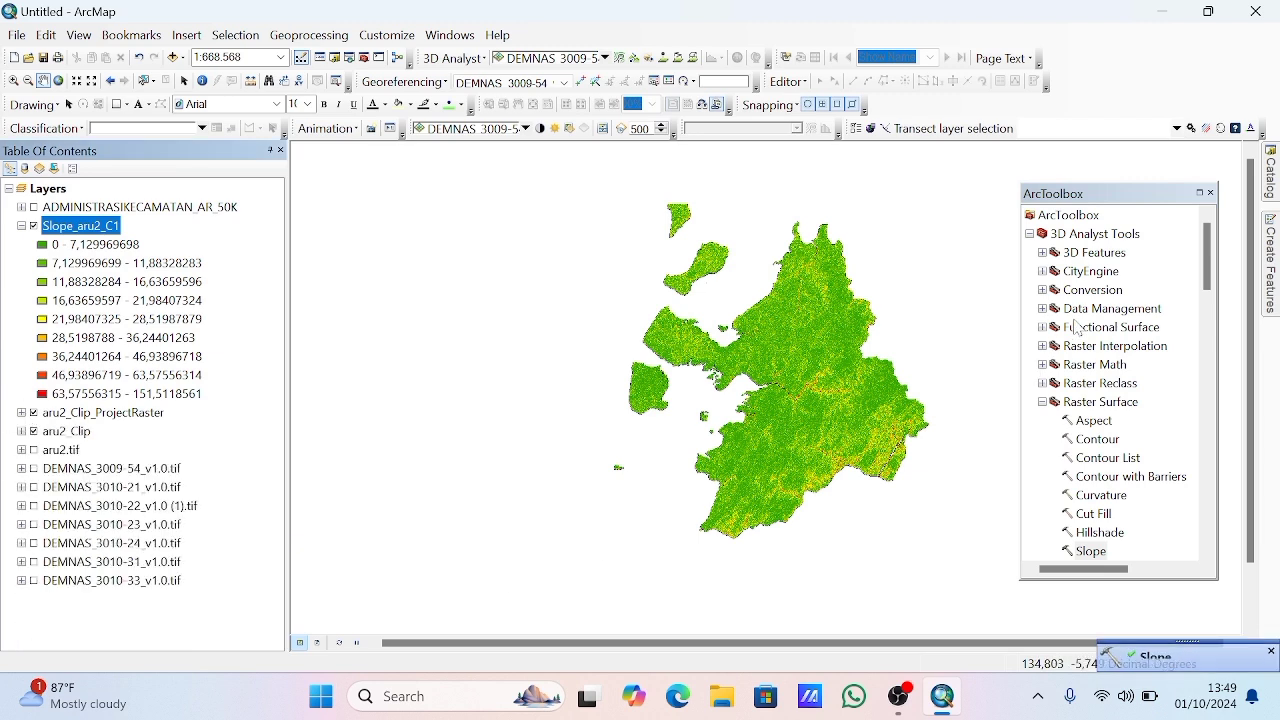
# Start the Spatial Analyst Reclassify tool with Slope_aru2_C1 as the input raster
pyautogui.scroll(-4, 1056, 328)
pyautogui.scroll(-12, 1056, 328)
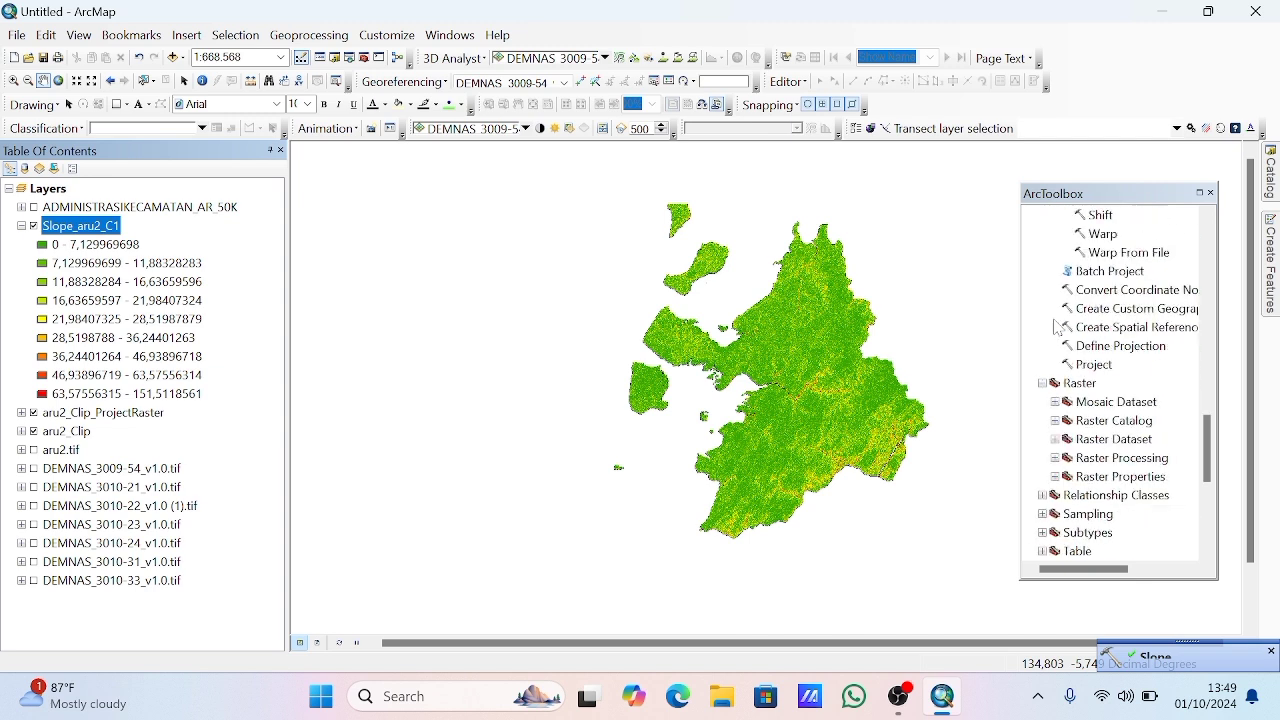
pyautogui.click(1030, 514)
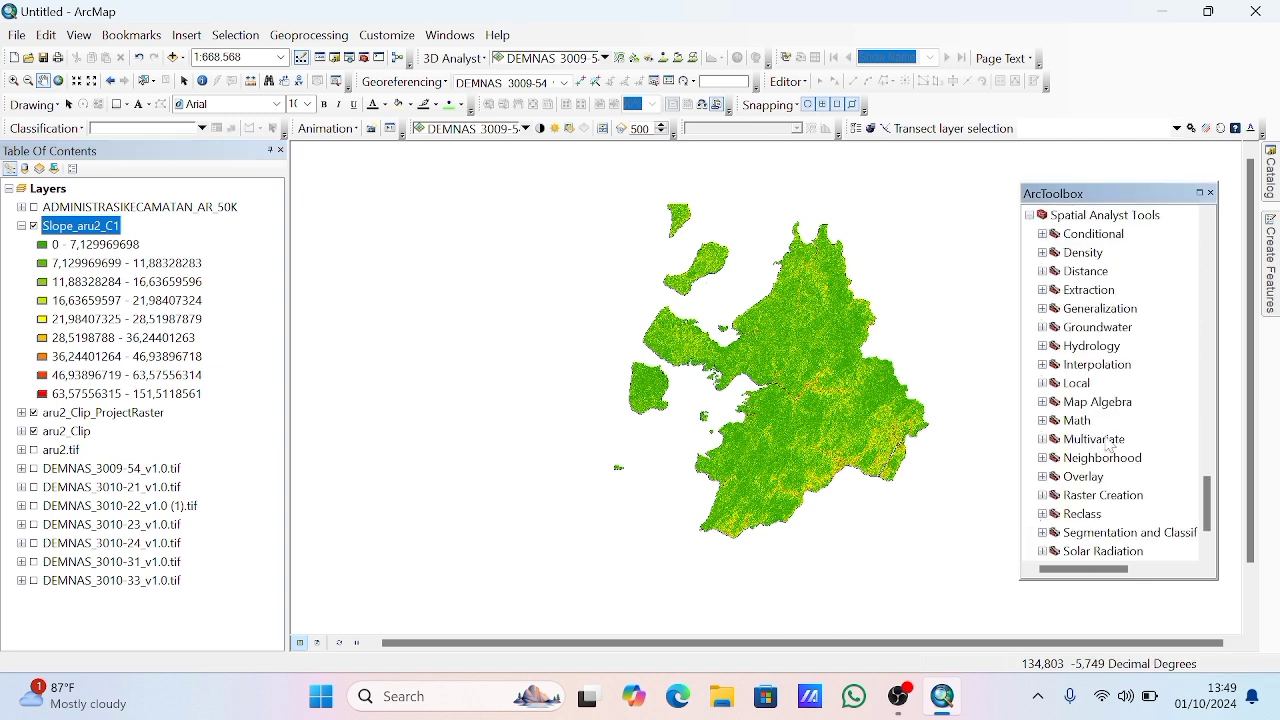
pyautogui.click(1043, 514)
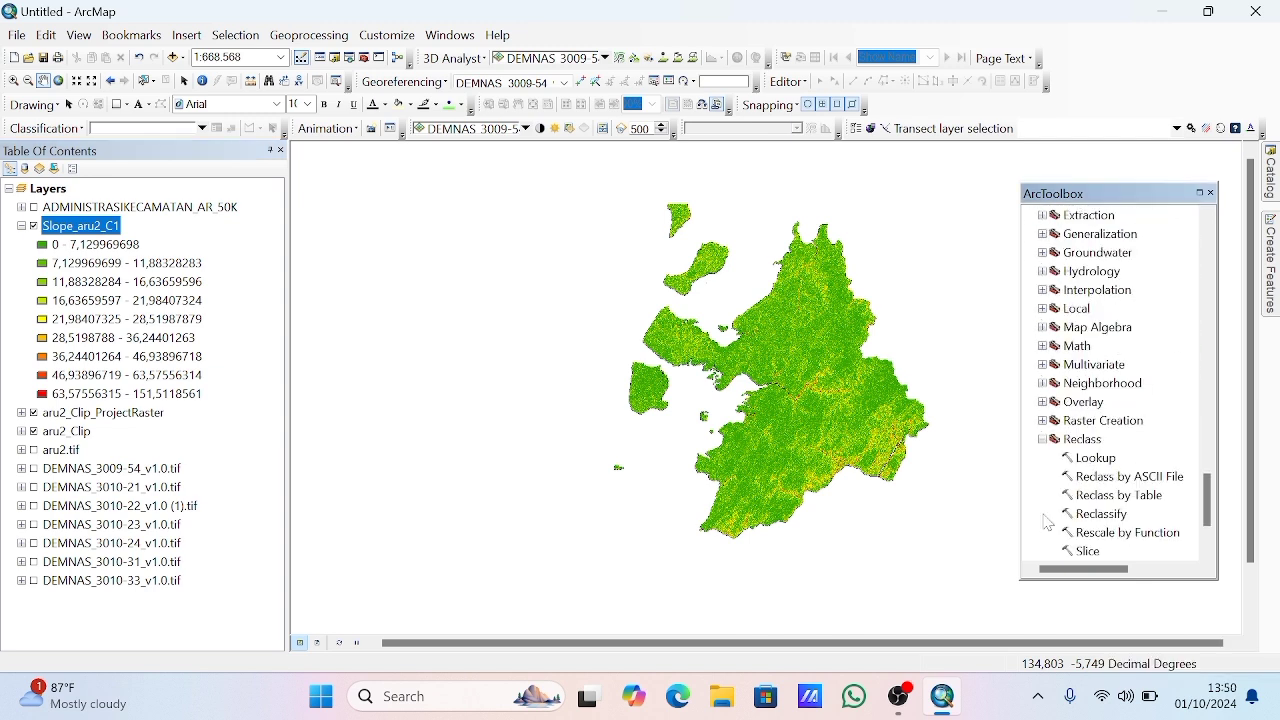
pyautogui.doubleClick(1100, 514)
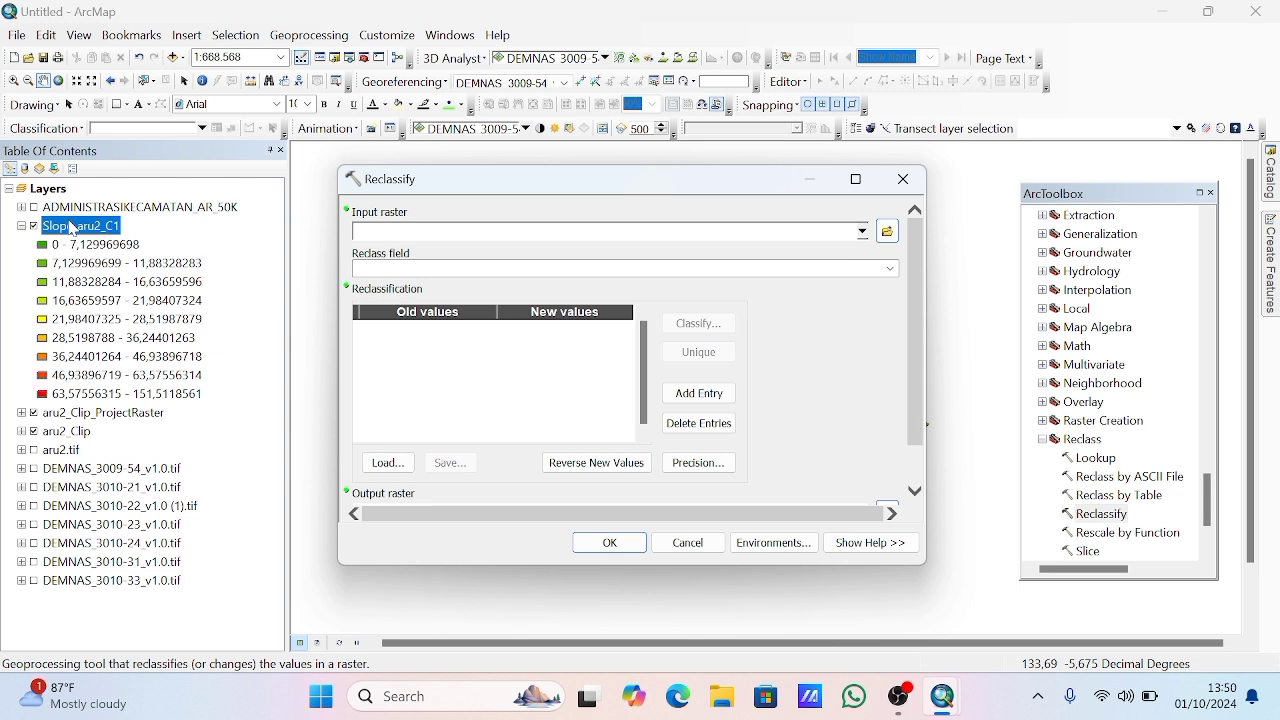
pyautogui.moveTo(72, 228); pyautogui.dragTo(443, 232)
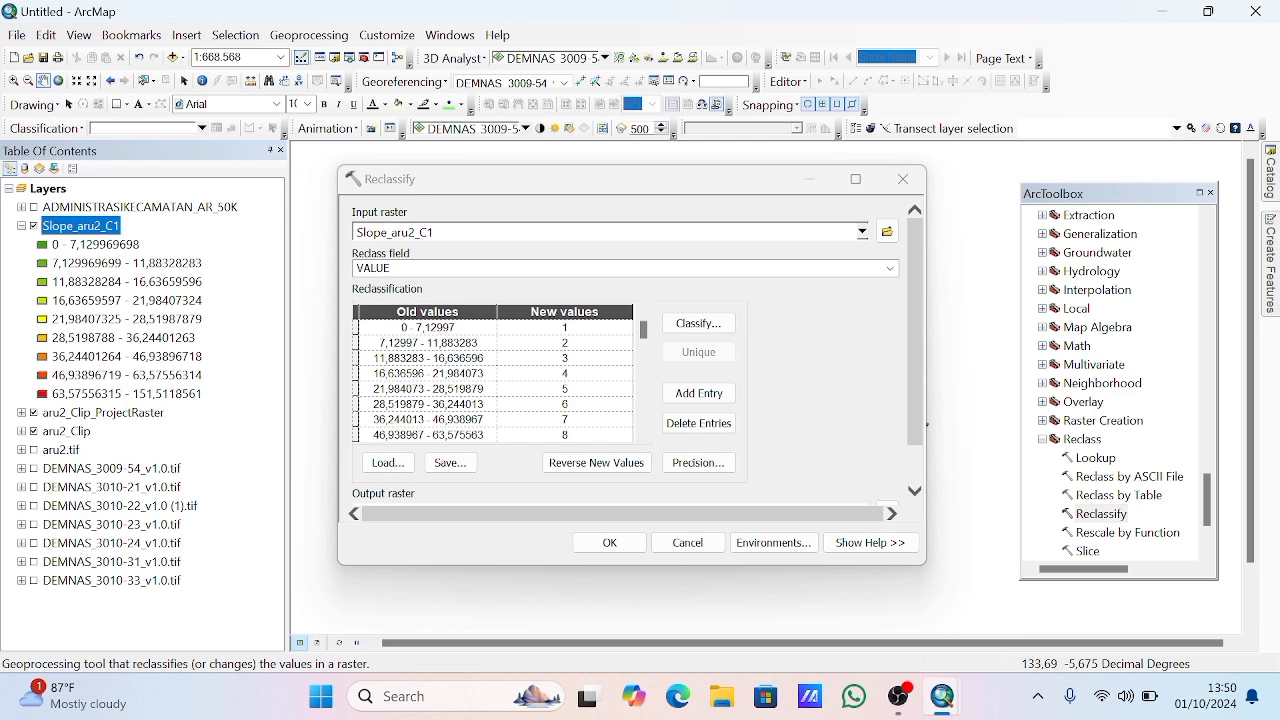
# Classify the slope values into five classes with upper break values 2, 5, 15 and 40, leaving the last break at the maximum
pyautogui.click(716, 331)
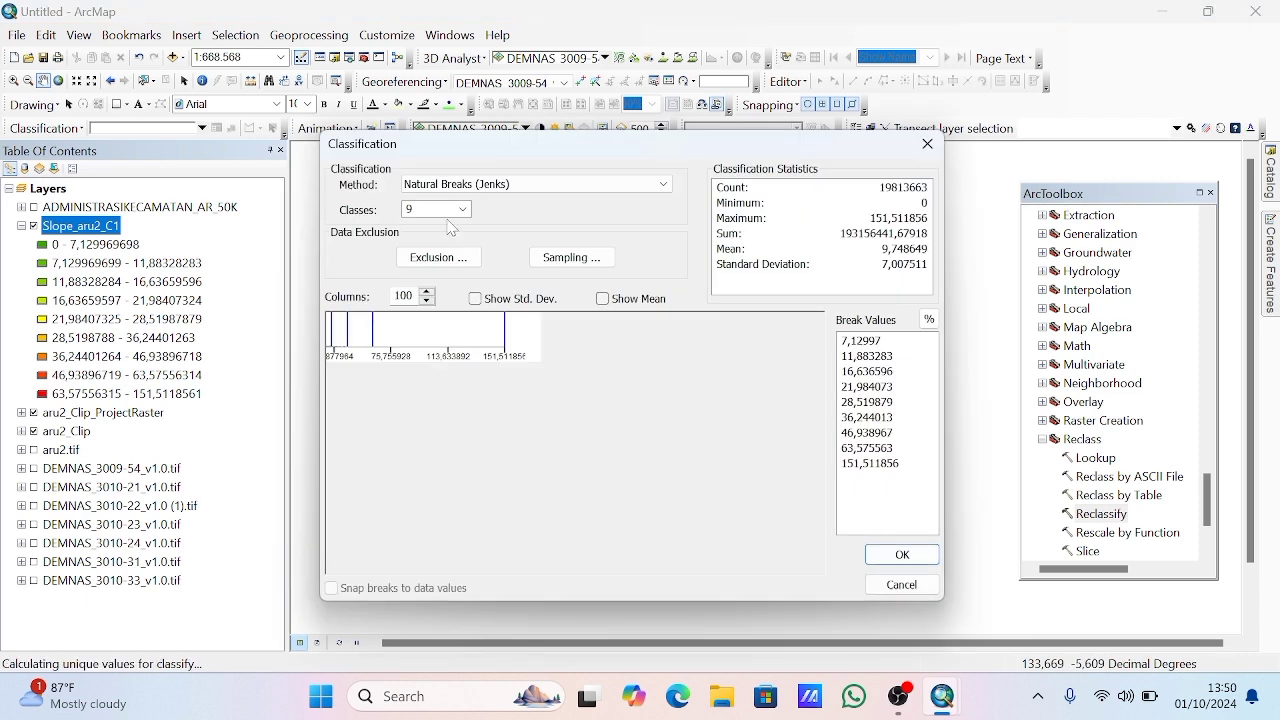
pyautogui.click(463, 211)
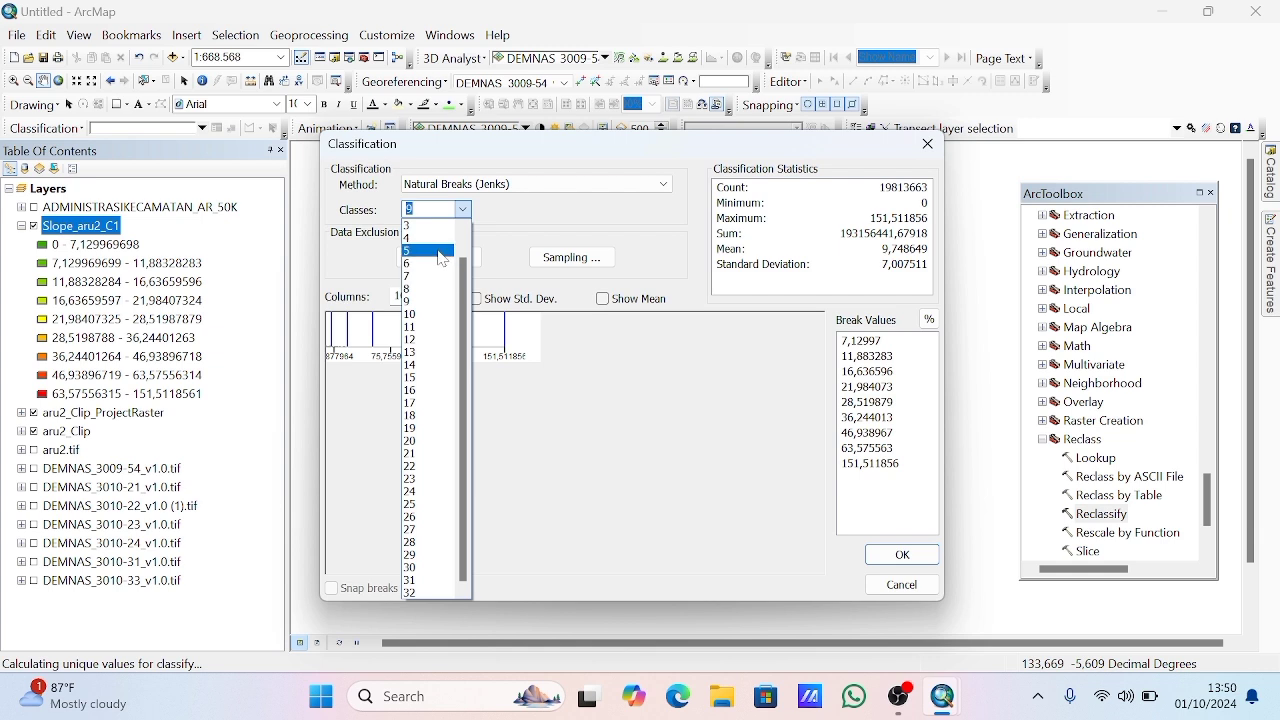
pyautogui.click(438, 251)
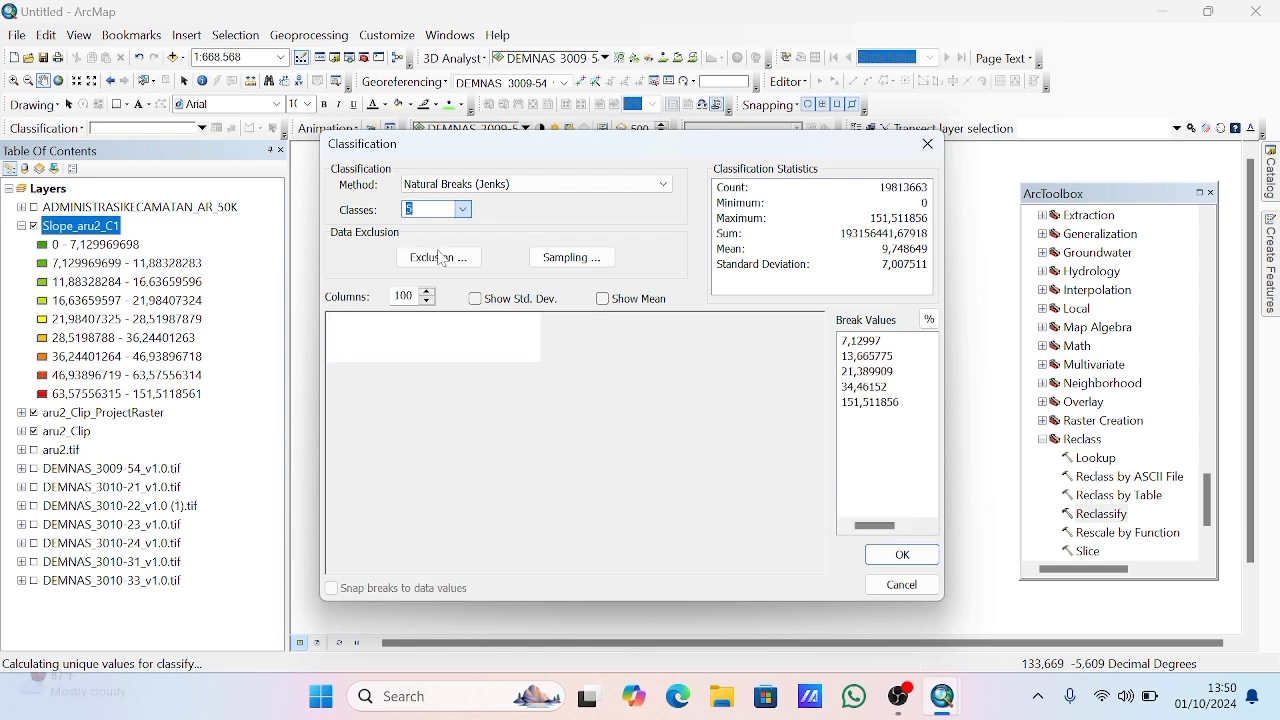
pyautogui.click(876, 343)
pyautogui.write('2')
pyautogui.press('Return')
pyautogui.write('5')
pyautogui.press('Return')
pyautogui.write('15')
pyautogui.press('Return')
pyautogui.write('40')
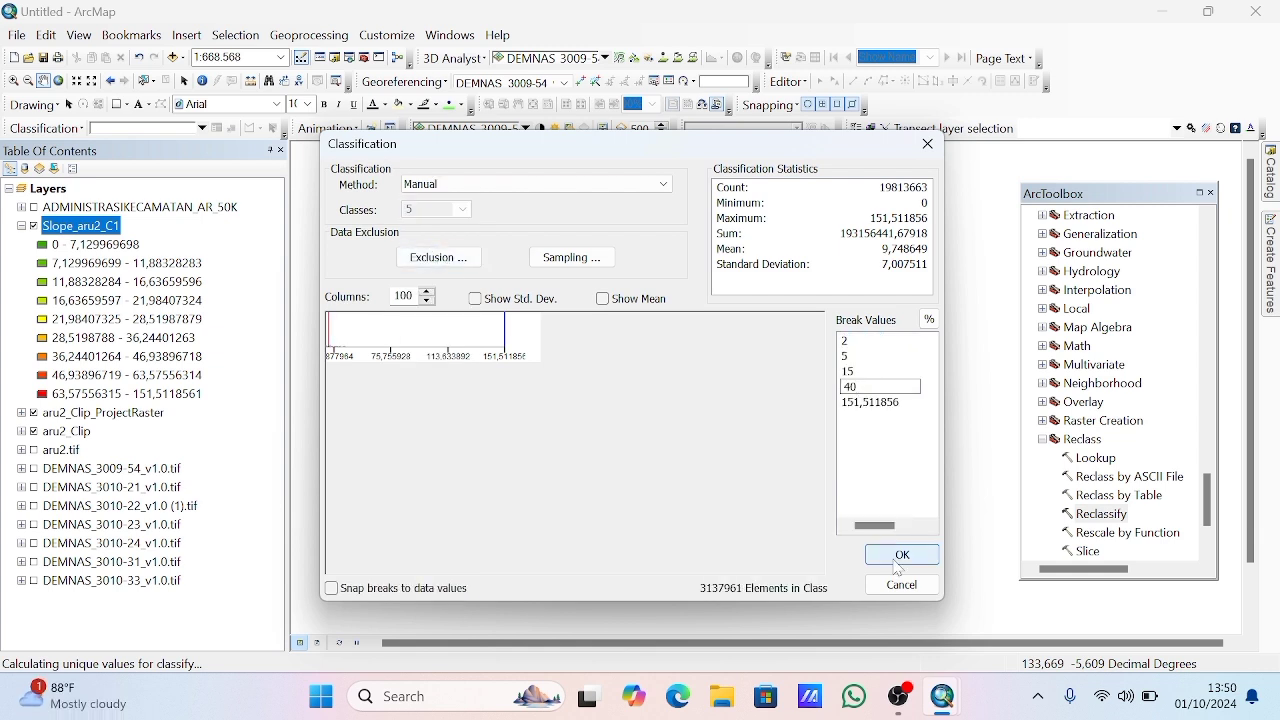
pyautogui.press('Return')
pyautogui.click(903, 558)
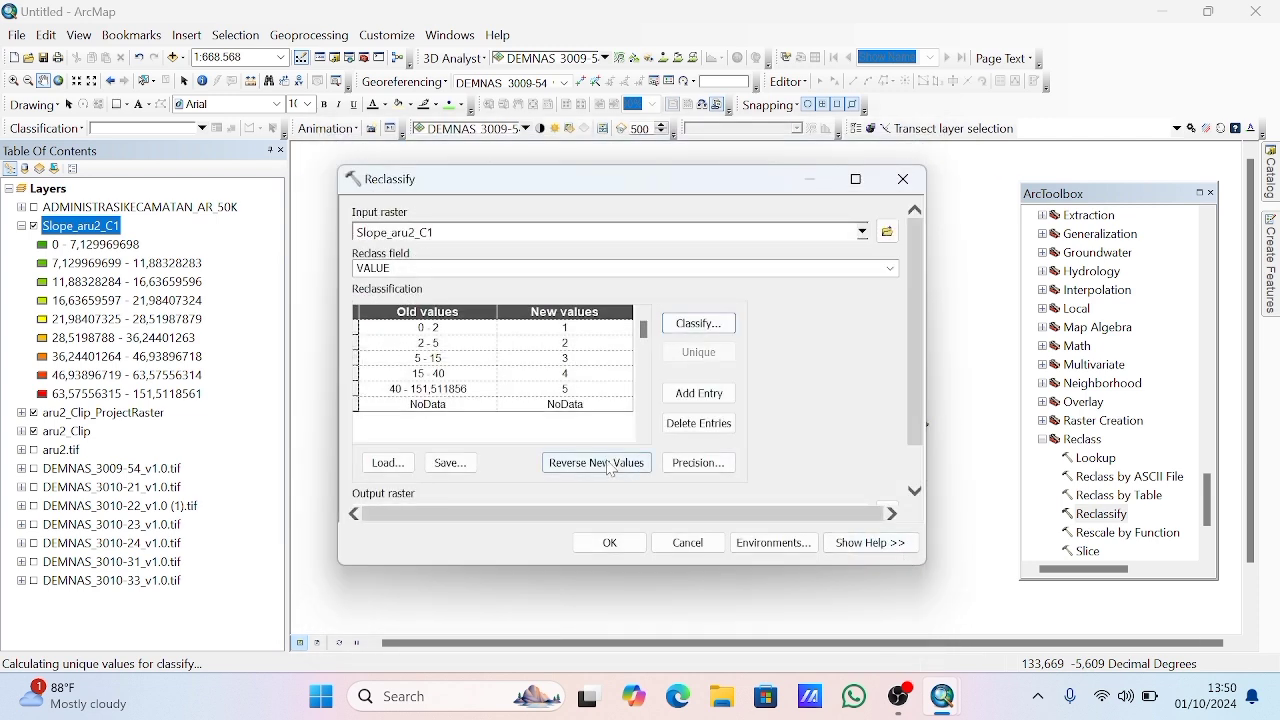
# Reverse the new values of the slope classes and run the reclassification
pyautogui.click(594, 463)
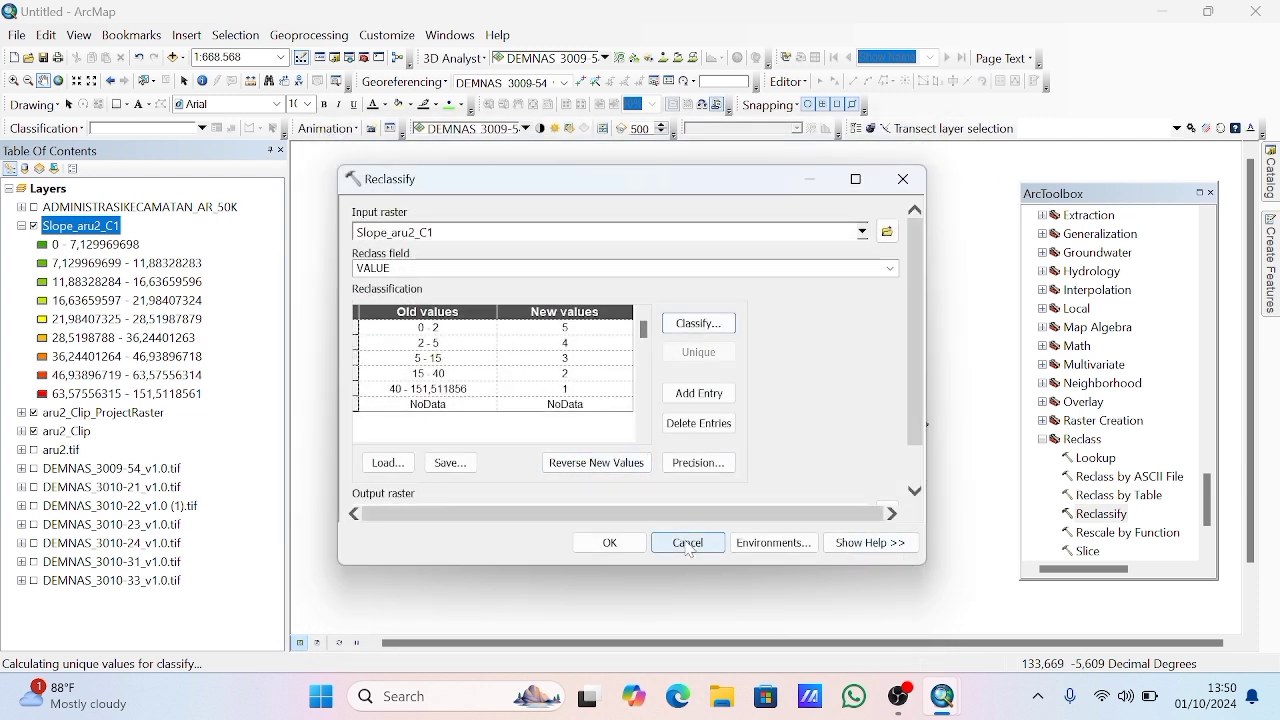
pyautogui.click(610, 545)
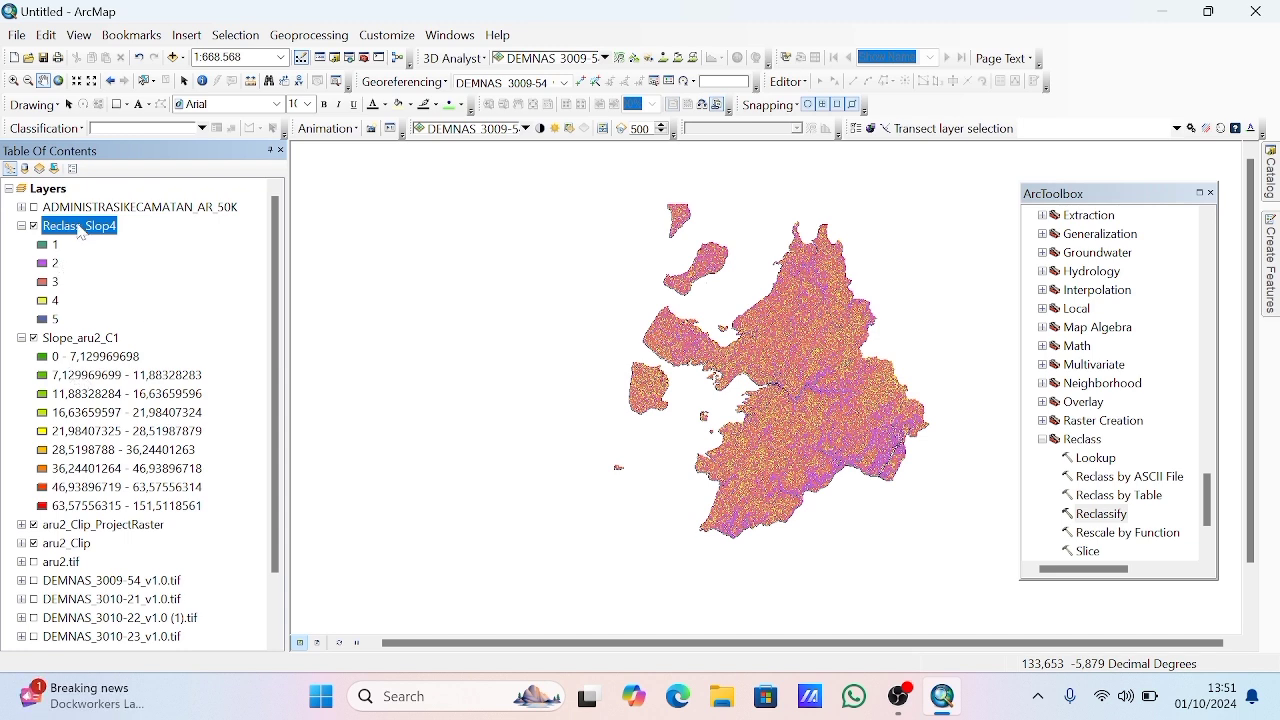
# Symbolize Reclass_Slop4 with the dark green-yellow-red ramp and label values 1 to 5 Sangat Rendah, Rendah, Sedang, Tinggi and Sangat Tinggi
pyautogui.rightClick(80, 230)
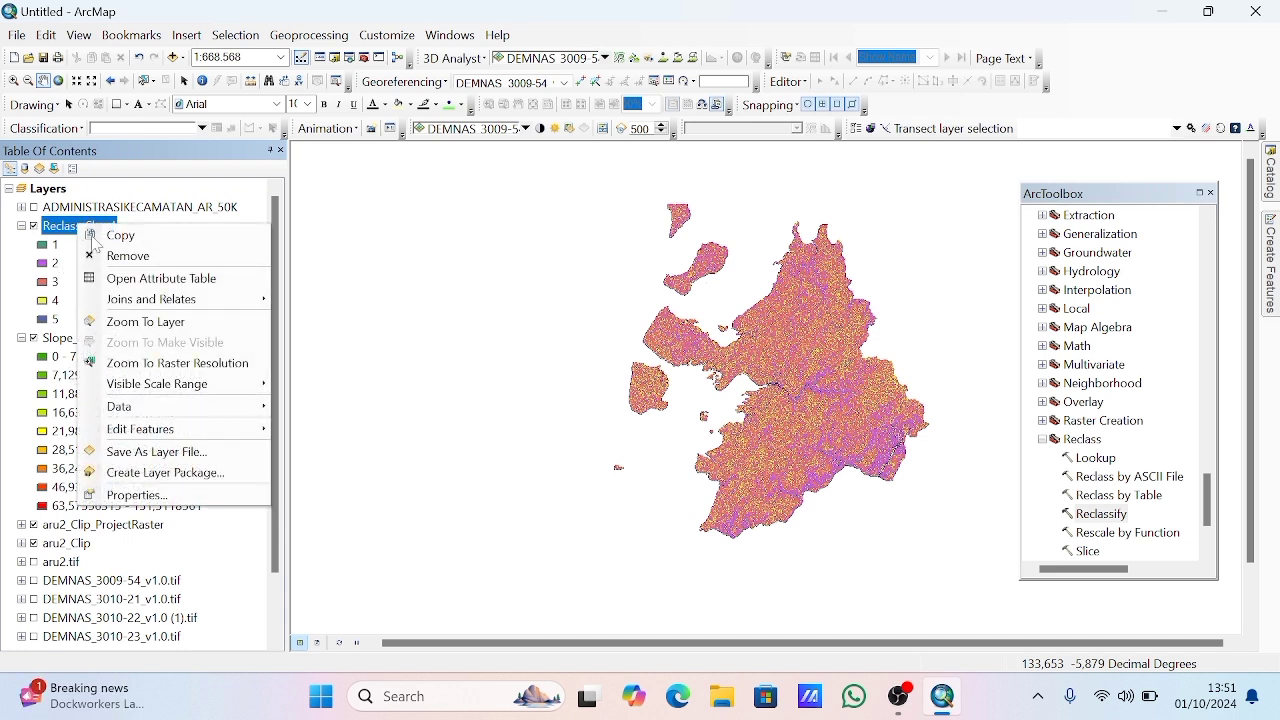
pyautogui.click(135, 494)
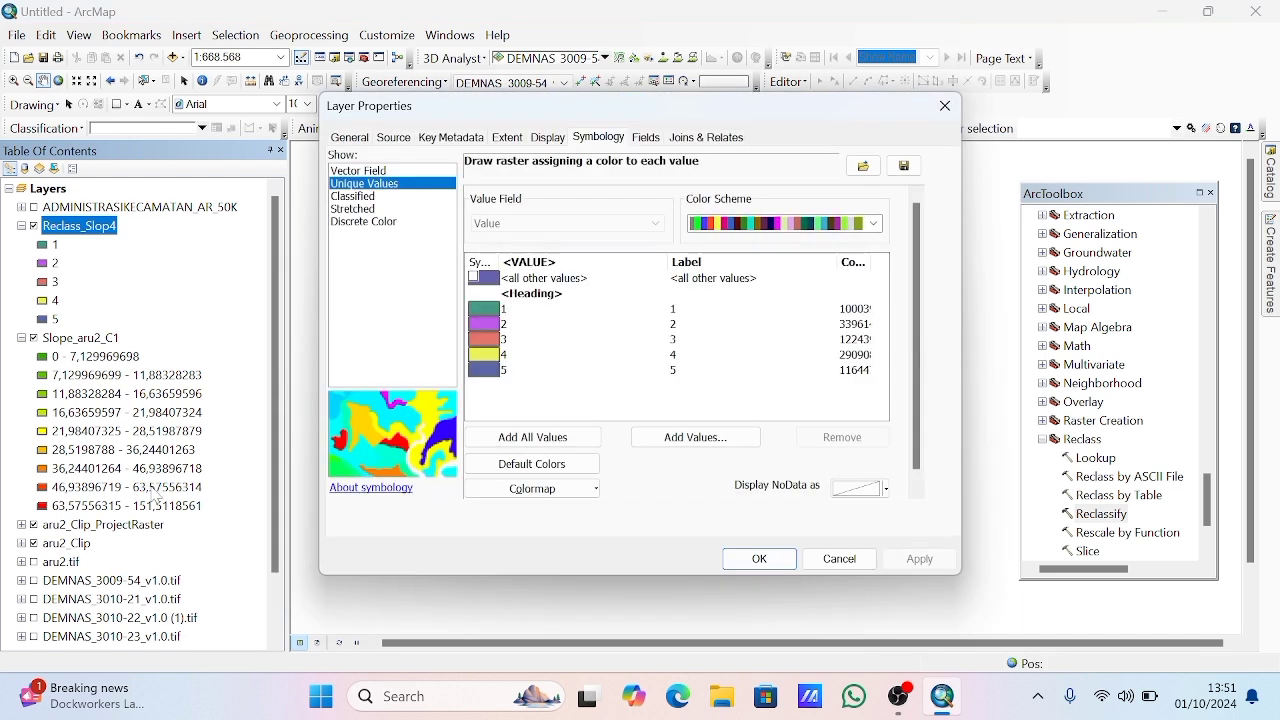
pyautogui.scroll(-1, 830, 222)
pyautogui.click(815, 224)
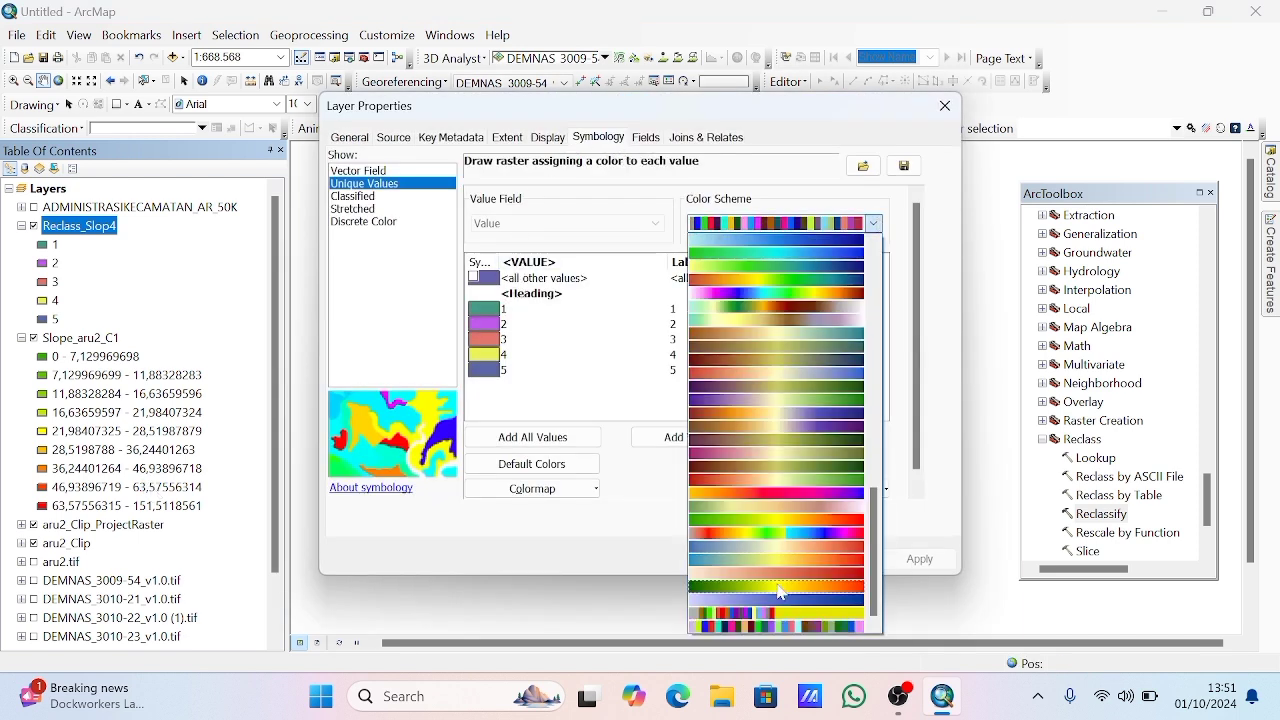
pyautogui.click(779, 587)
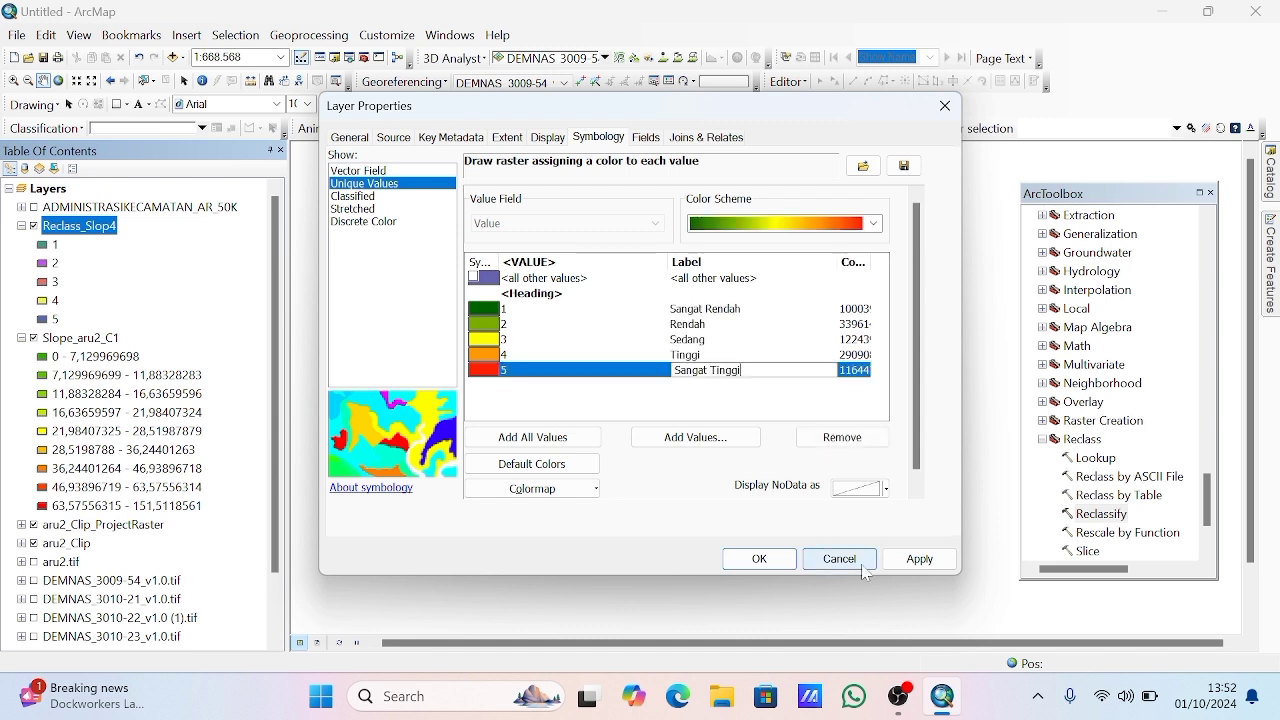
pyautogui.click(911, 566)
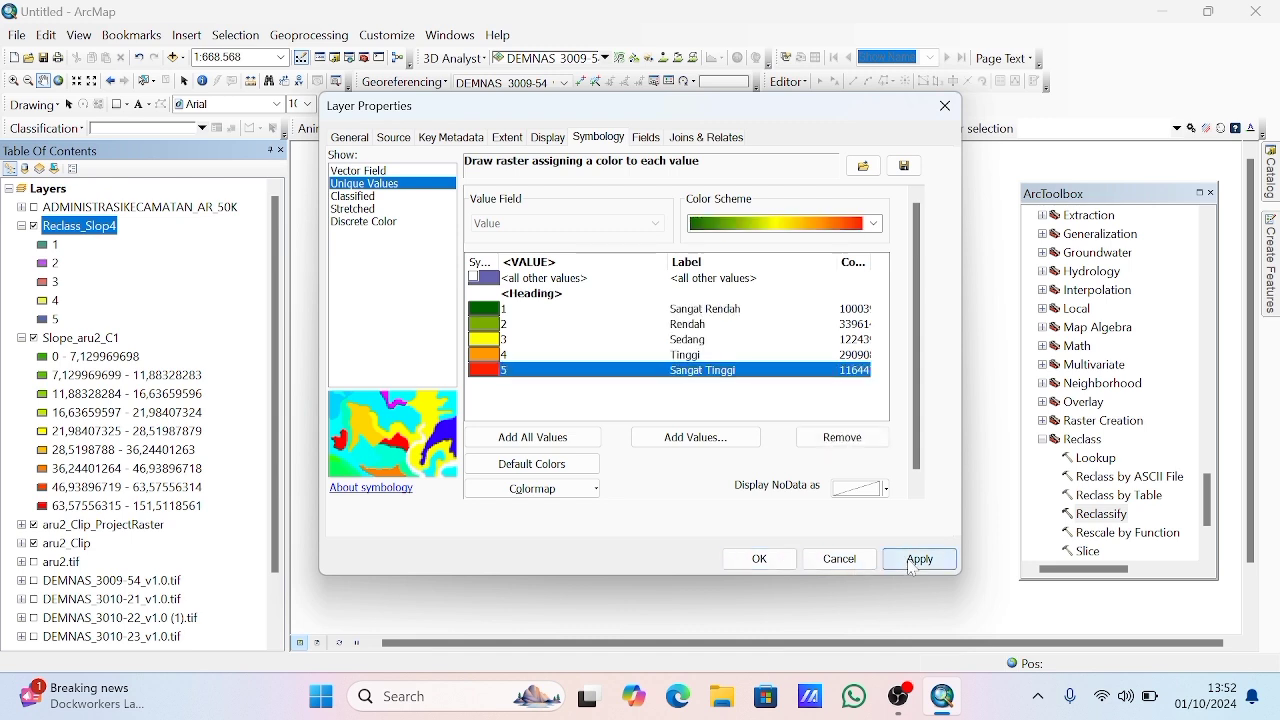
pyautogui.click(760, 559)
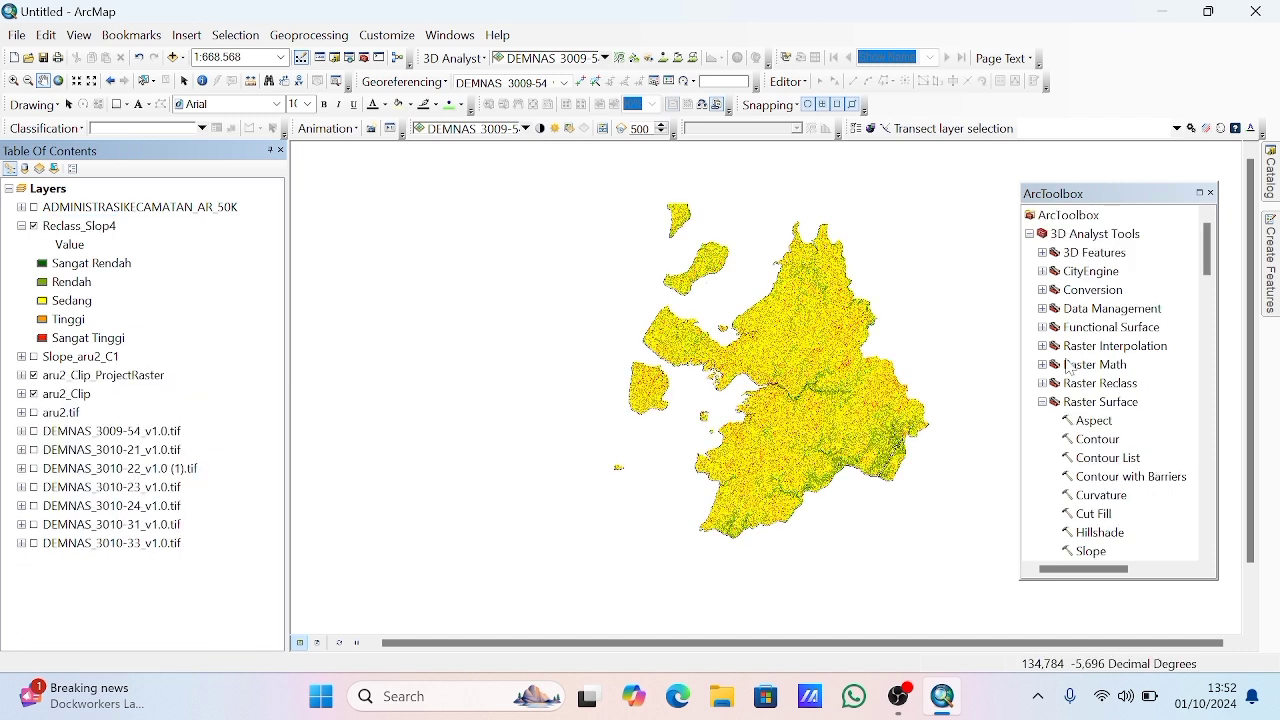
# Generate a hillshade raster from aru2_Clip_ProjectRaster with the 3D Analyst Hillshade tool, keeping the default azimuth, altitude and Z factor
pyautogui.scroll(-1, 1103, 500)
pyautogui.click(1097, 477)
pyautogui.doubleClick(1097, 477)
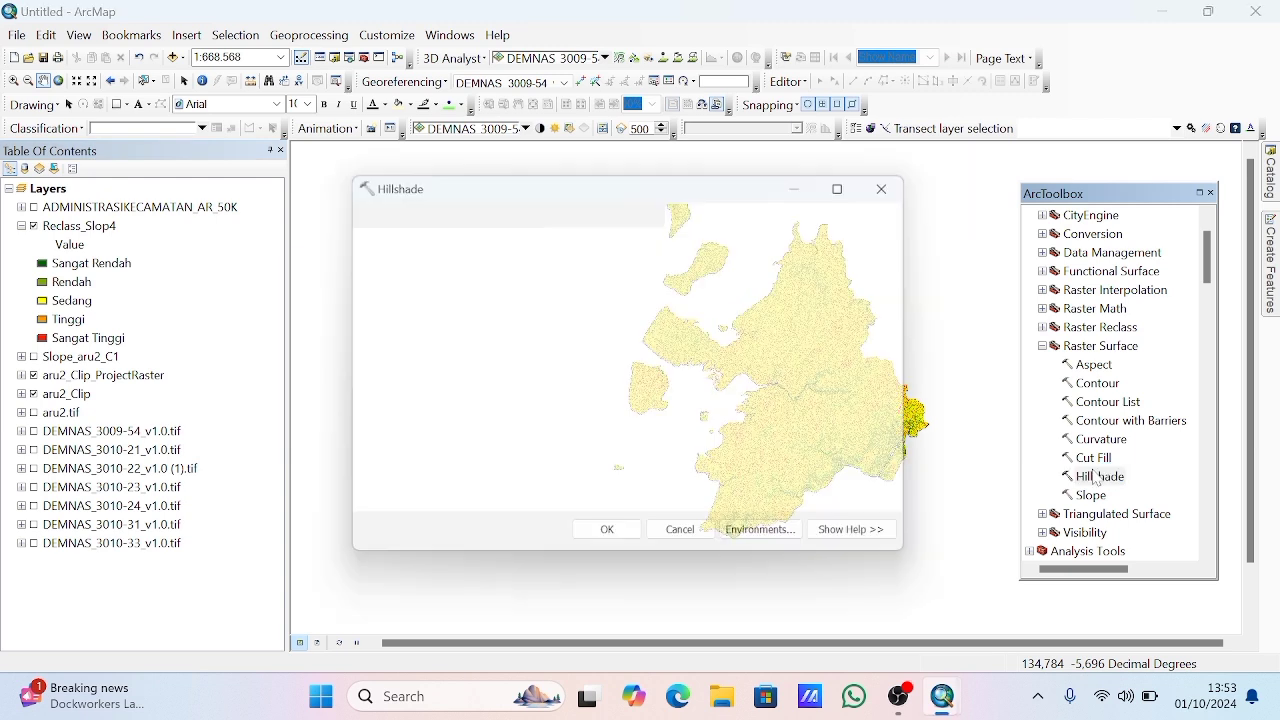
pyautogui.moveTo(110, 375); pyautogui.dragTo(148, 374)
pyautogui.moveTo(426, 256); pyautogui.dragTo(448, 232)
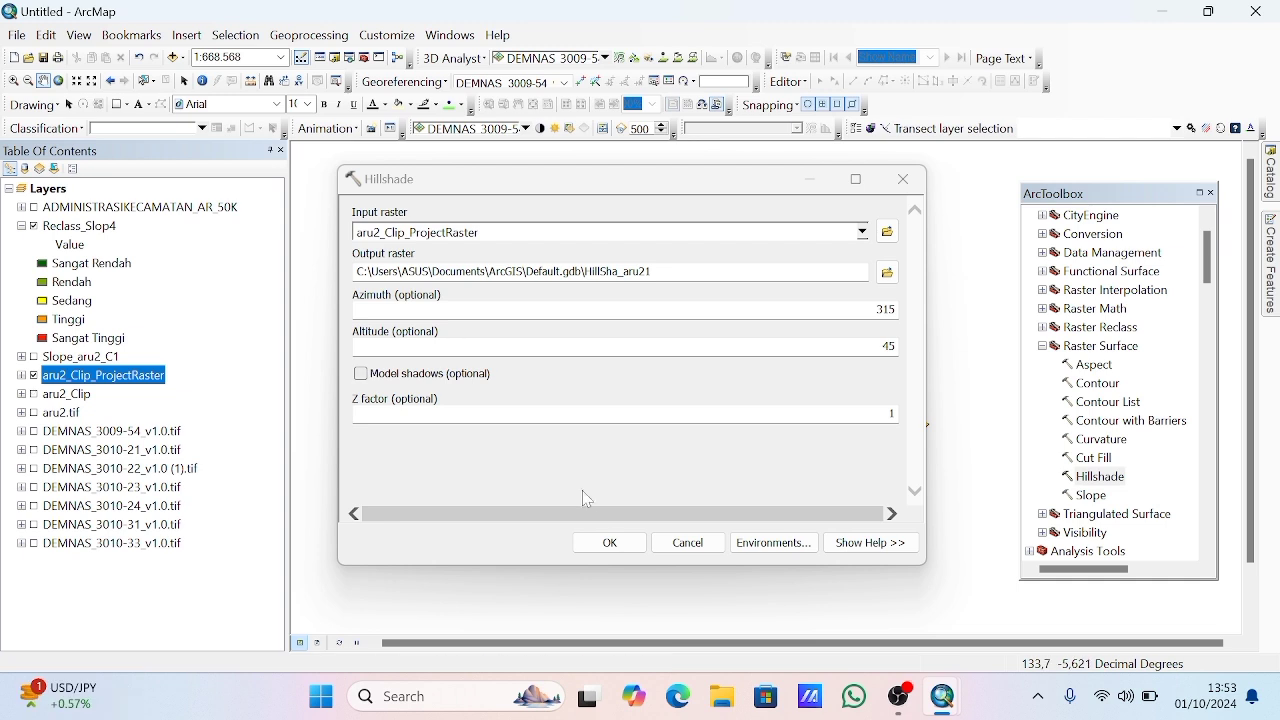
pyautogui.click(610, 542)
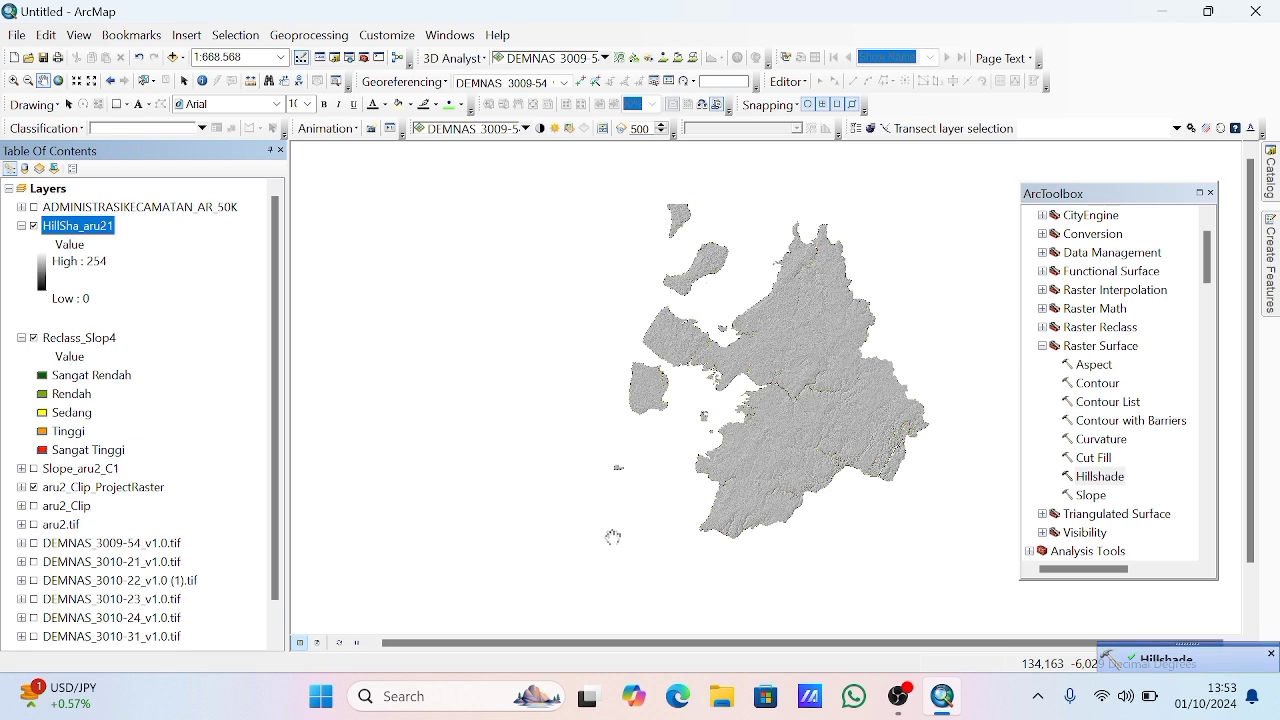
# Start the Reclassify tool with HillSha_aru21 as the input raster
pyautogui.scroll(-10, 1097, 483)
pyautogui.doubleClick(1097, 478)
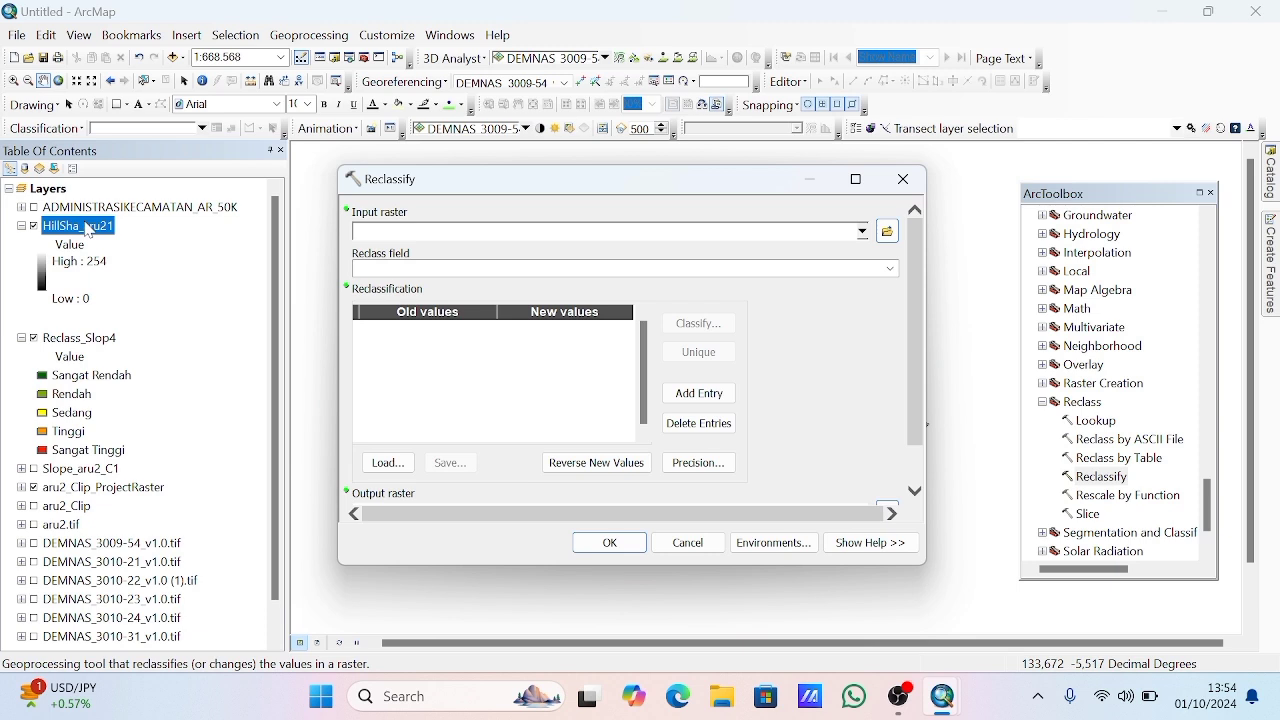
pyautogui.moveTo(88, 230); pyautogui.dragTo(397, 236)
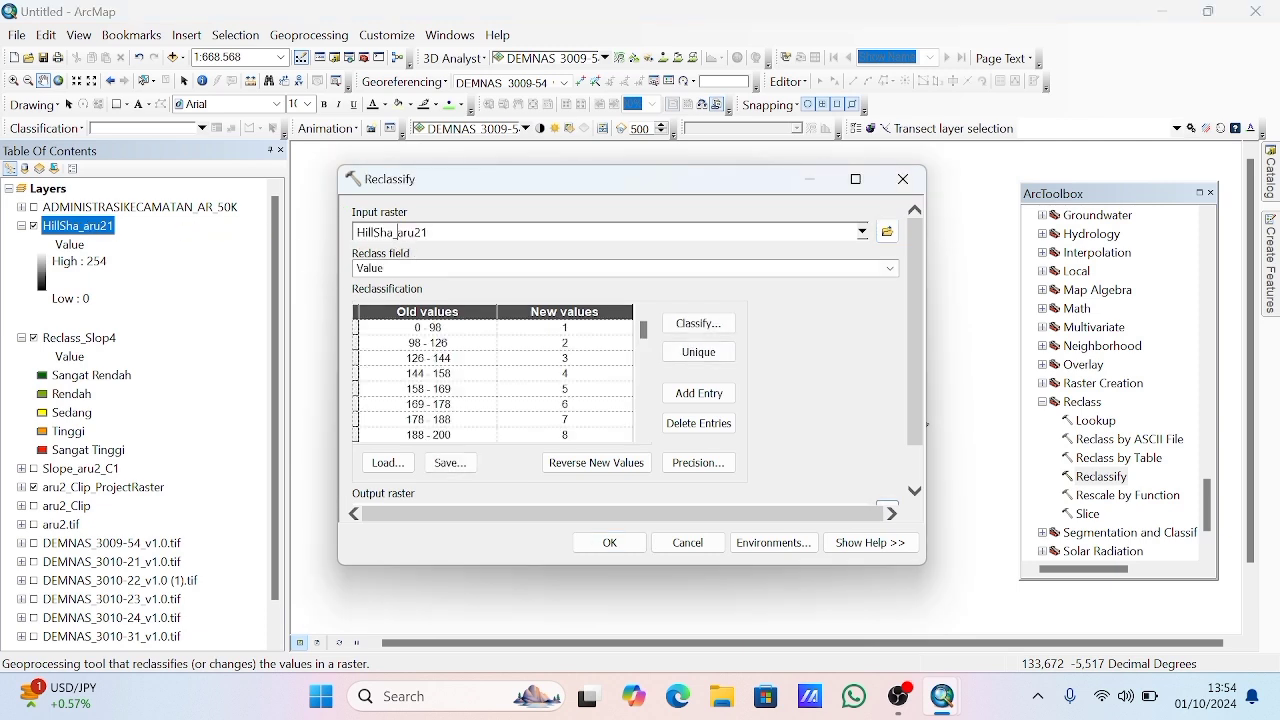
# Classify the hillshade values into five classes with upper break values 10, 25, 50 and 100, leaving the last break at the maximum
pyautogui.click(699, 324)
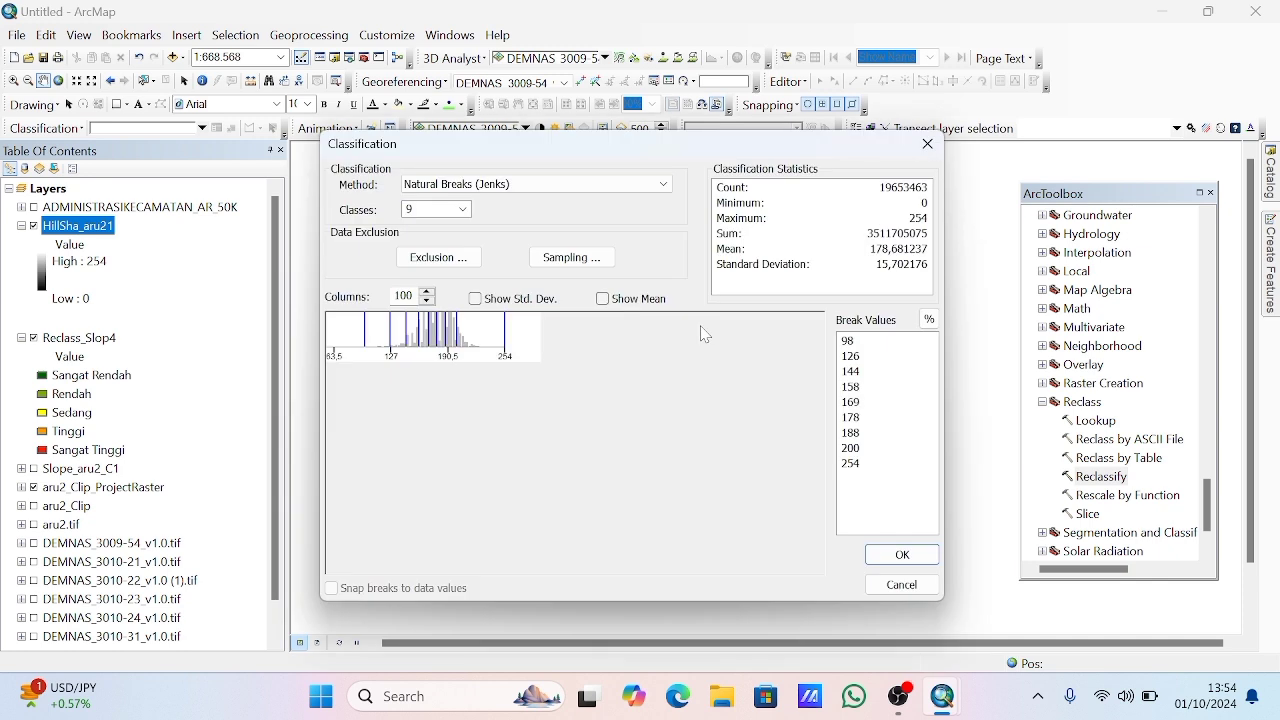
pyautogui.click(462, 209)
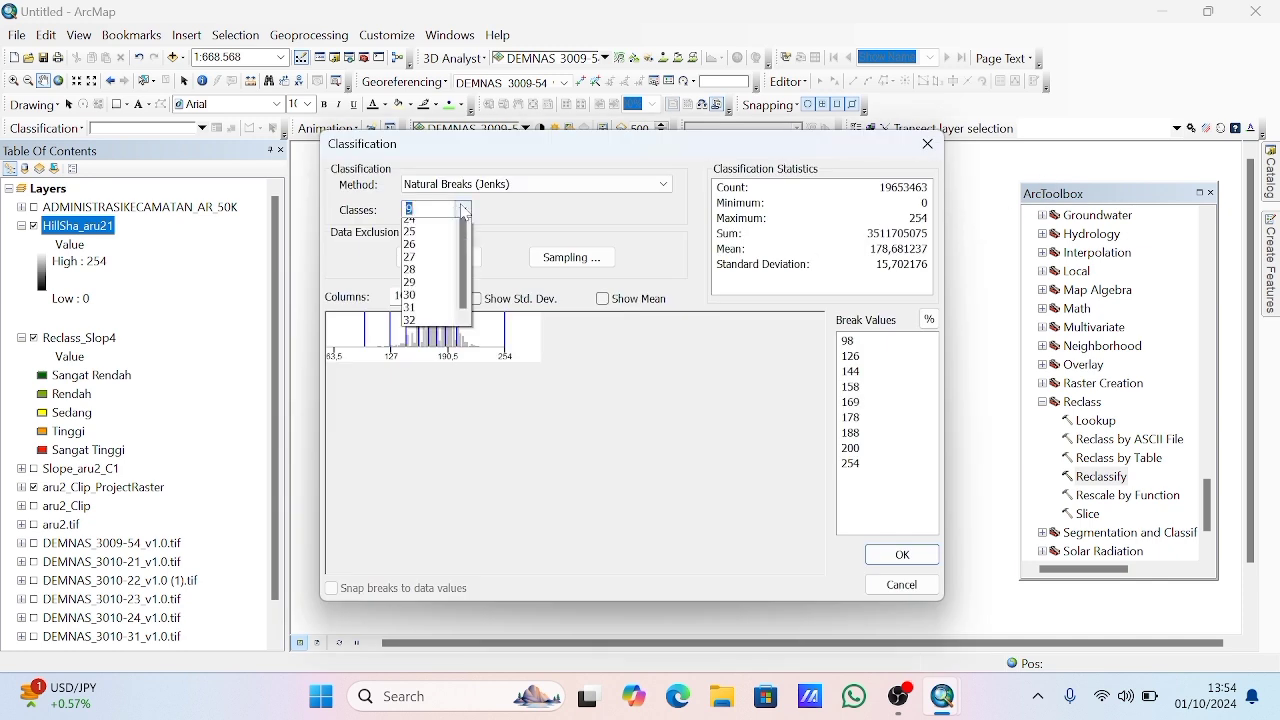
pyautogui.click(409, 250)
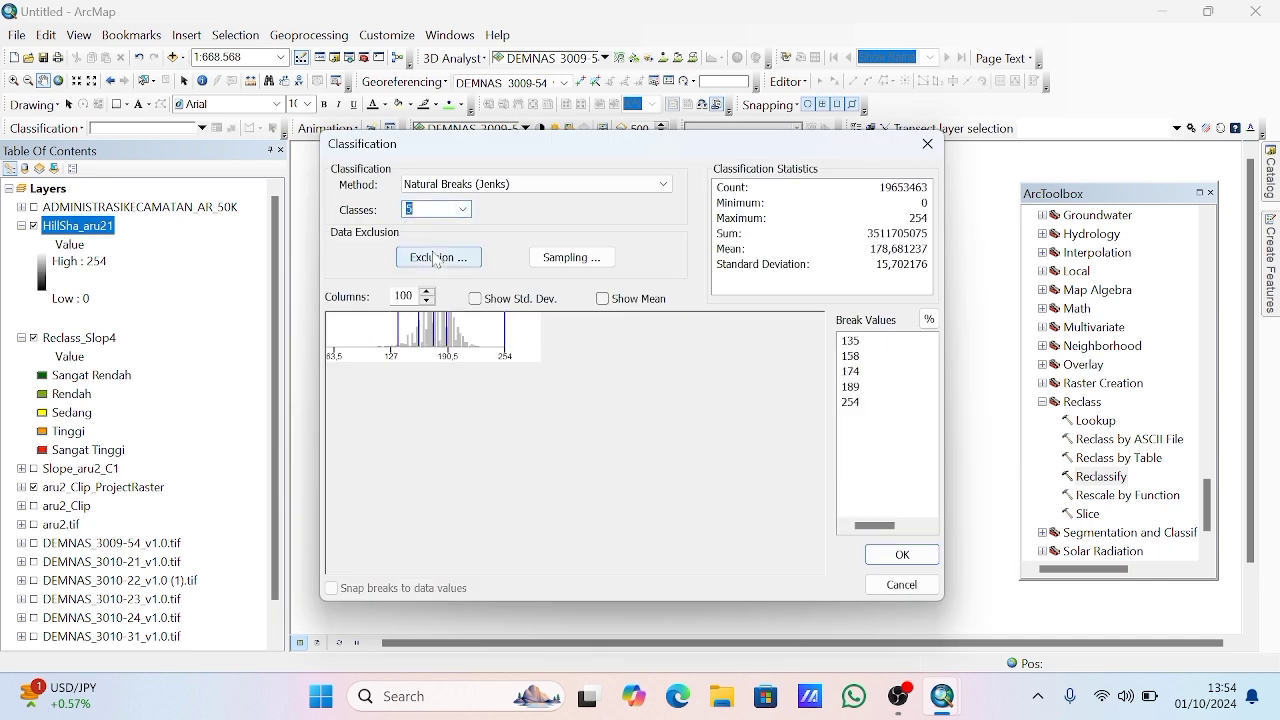
pyautogui.click(850, 371)
pyautogui.write('50')
pyautogui.click(850, 386)
pyautogui.write('100')
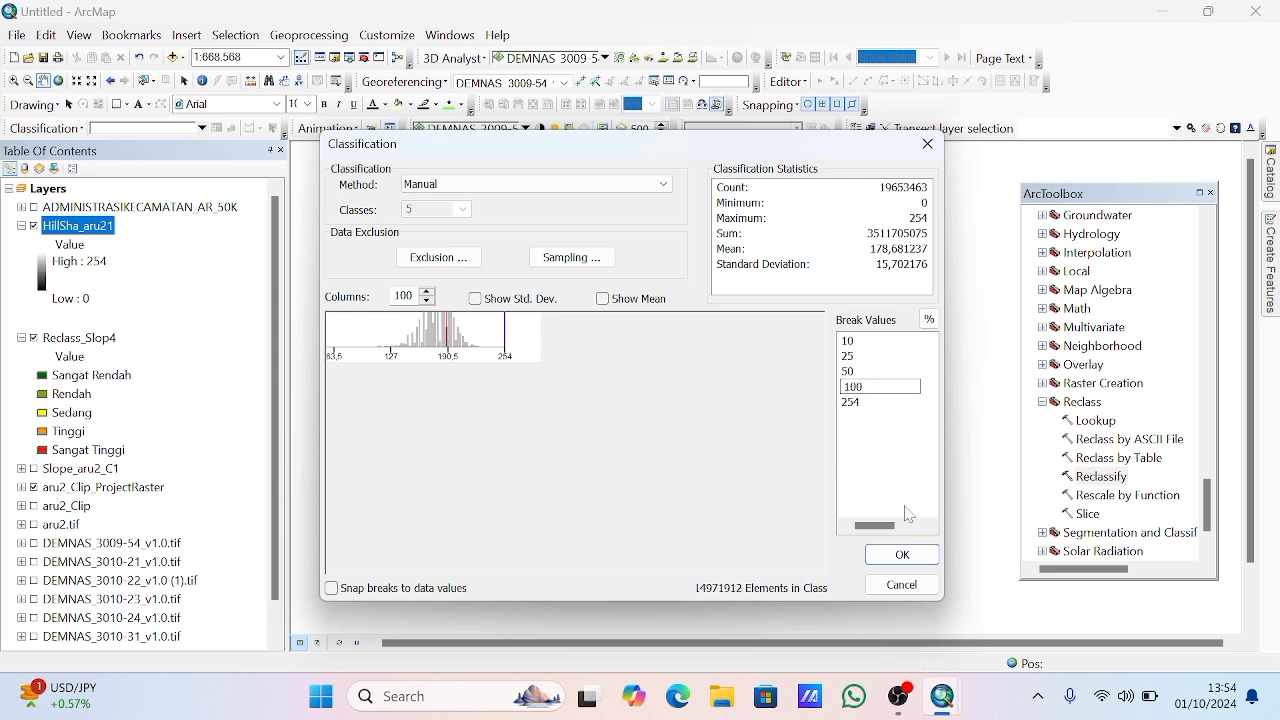
pyautogui.click(903, 559)
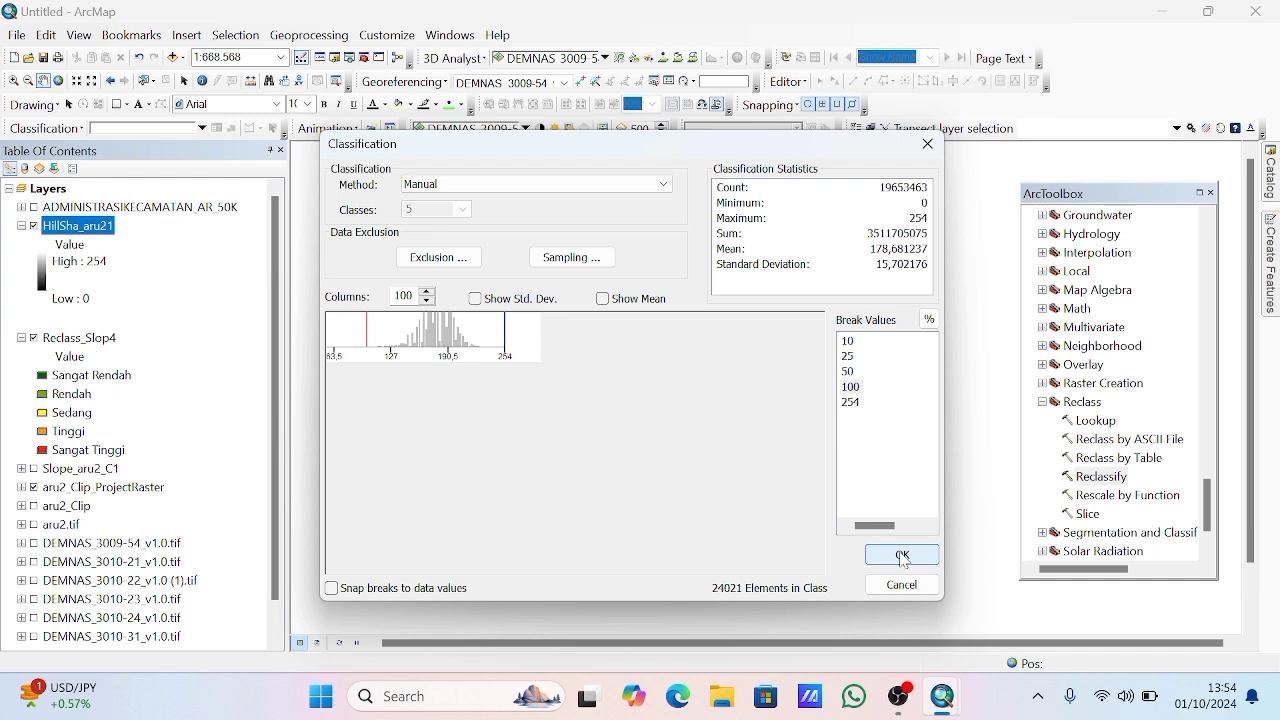
pyautogui.click(903, 556)
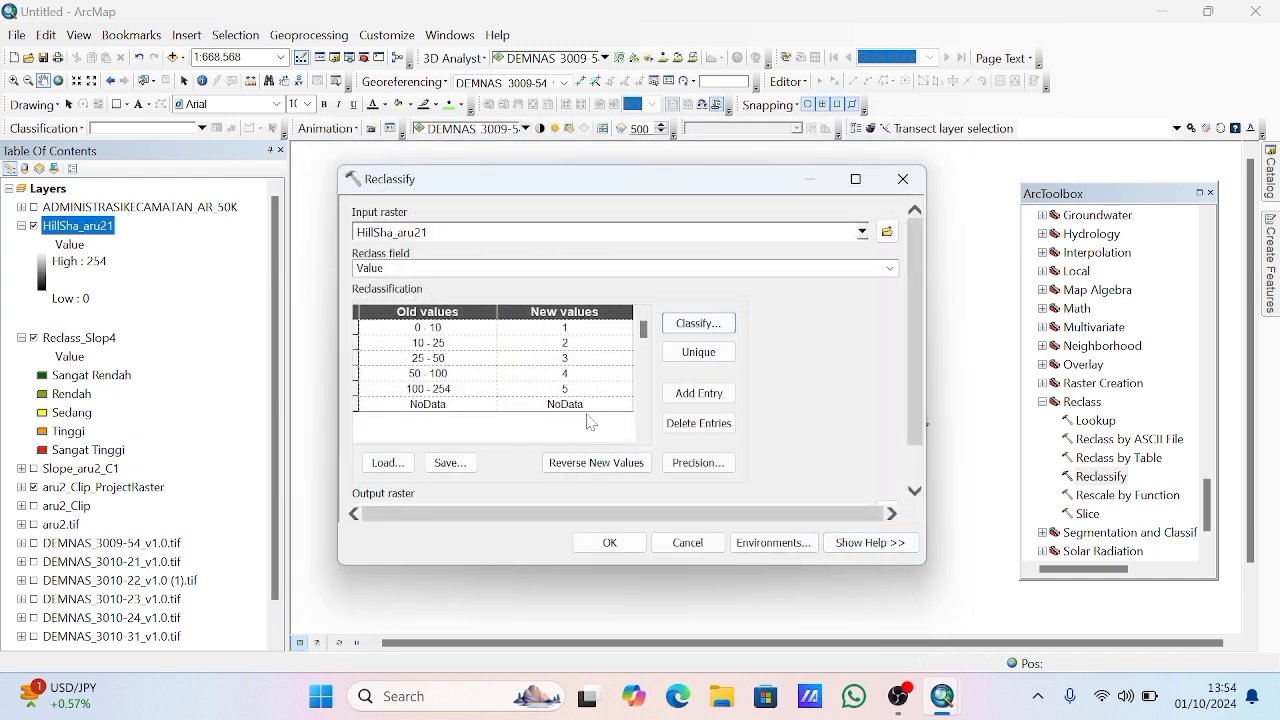
# Reverse the new values of the hillshade classes and run the reclassification
pyautogui.click(600, 472)
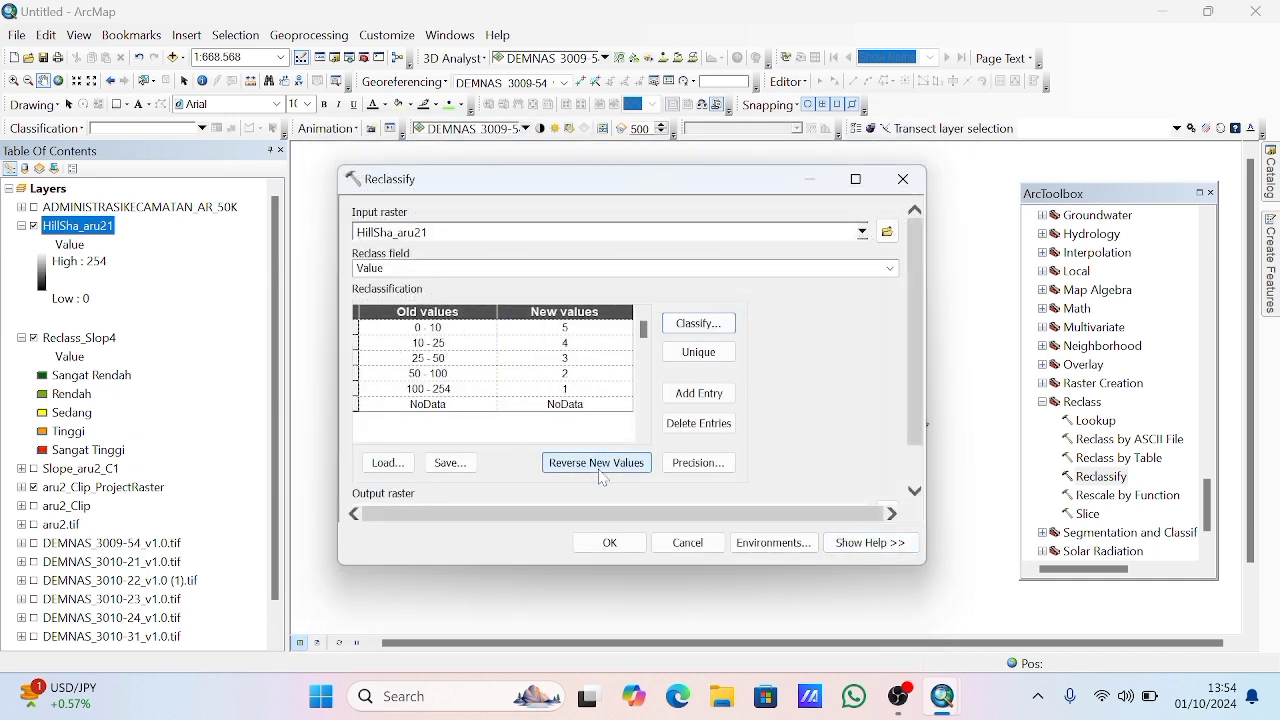
pyautogui.click(618, 543)
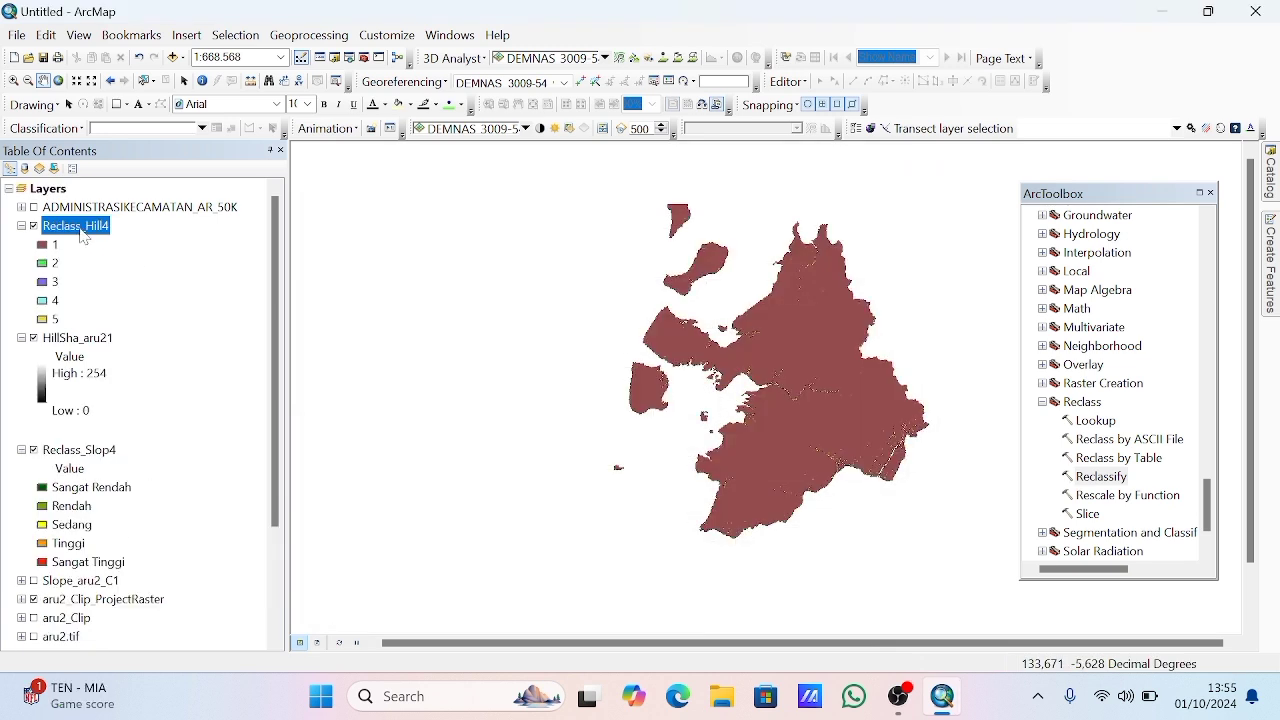
# Symbolize Reclass_Hill4 with the dark green-to-yellow-to-red color ramp and label classes 1–5 Sangat Rendah, Rendah, Sedang, Tinggi and Sangat Tinggi
pyautogui.rightClick(84, 234)
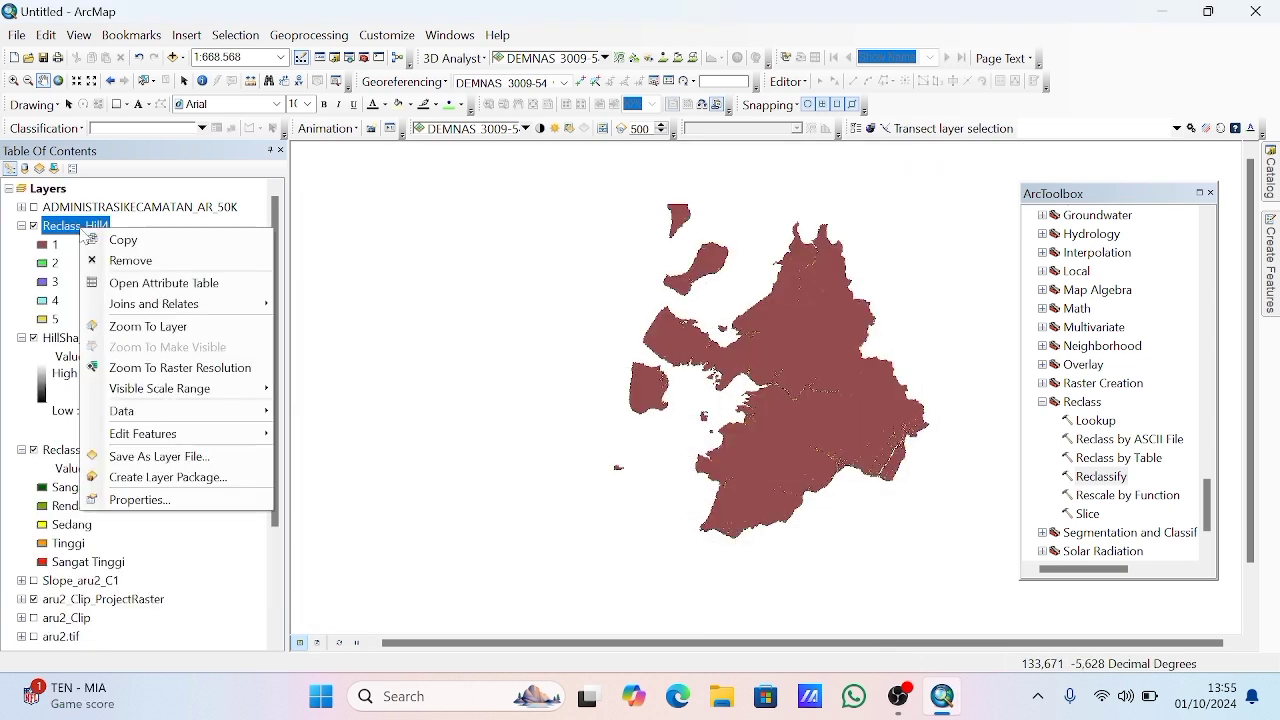
pyautogui.click(190, 499)
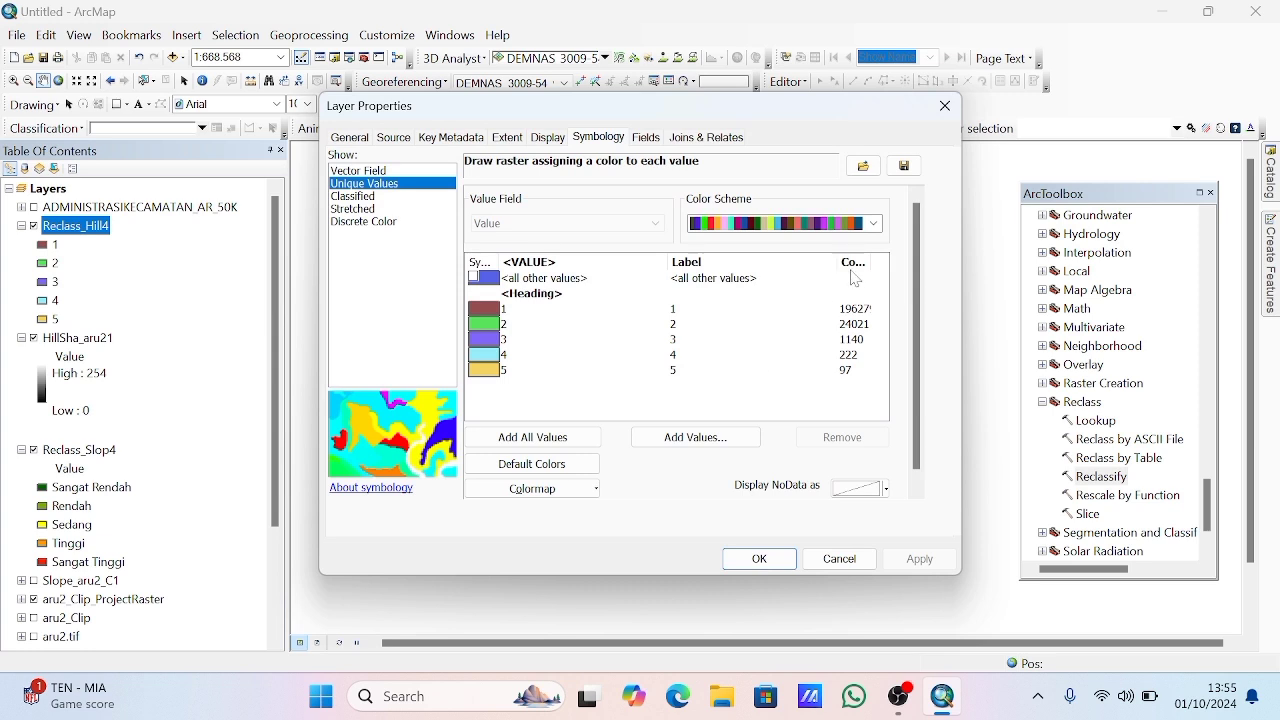
pyautogui.click(875, 227)
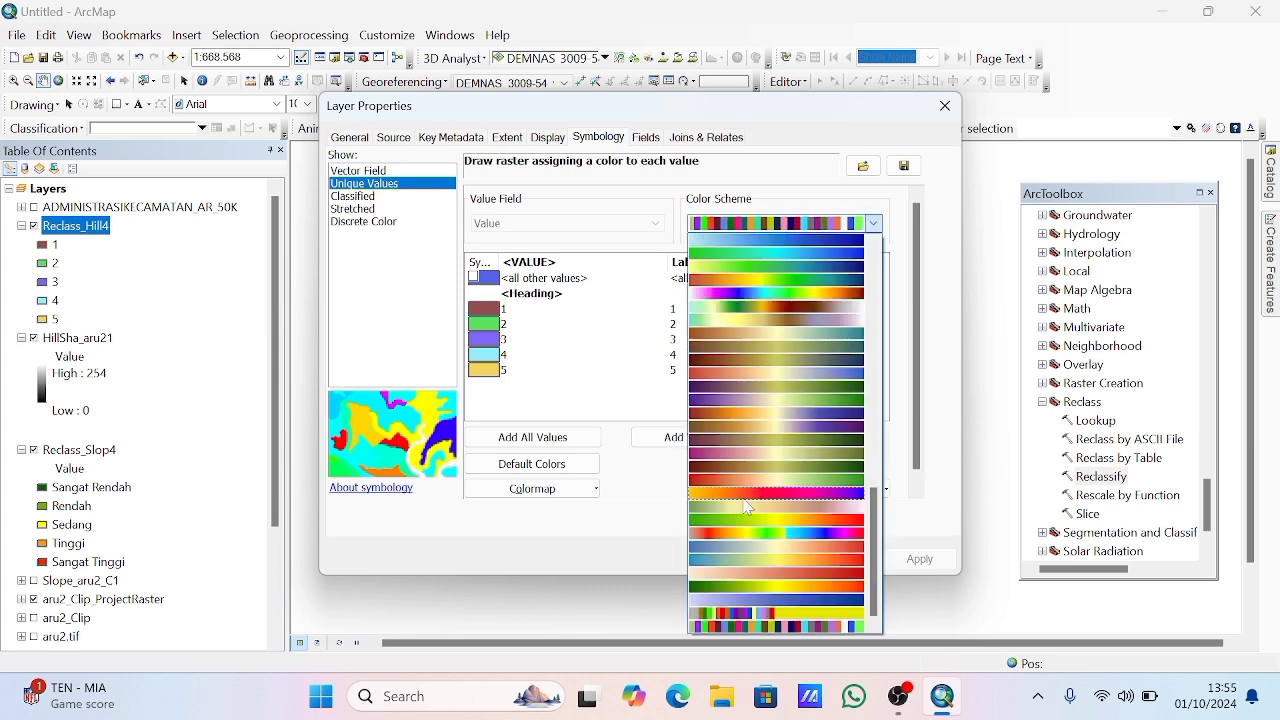
pyautogui.click(706, 587)
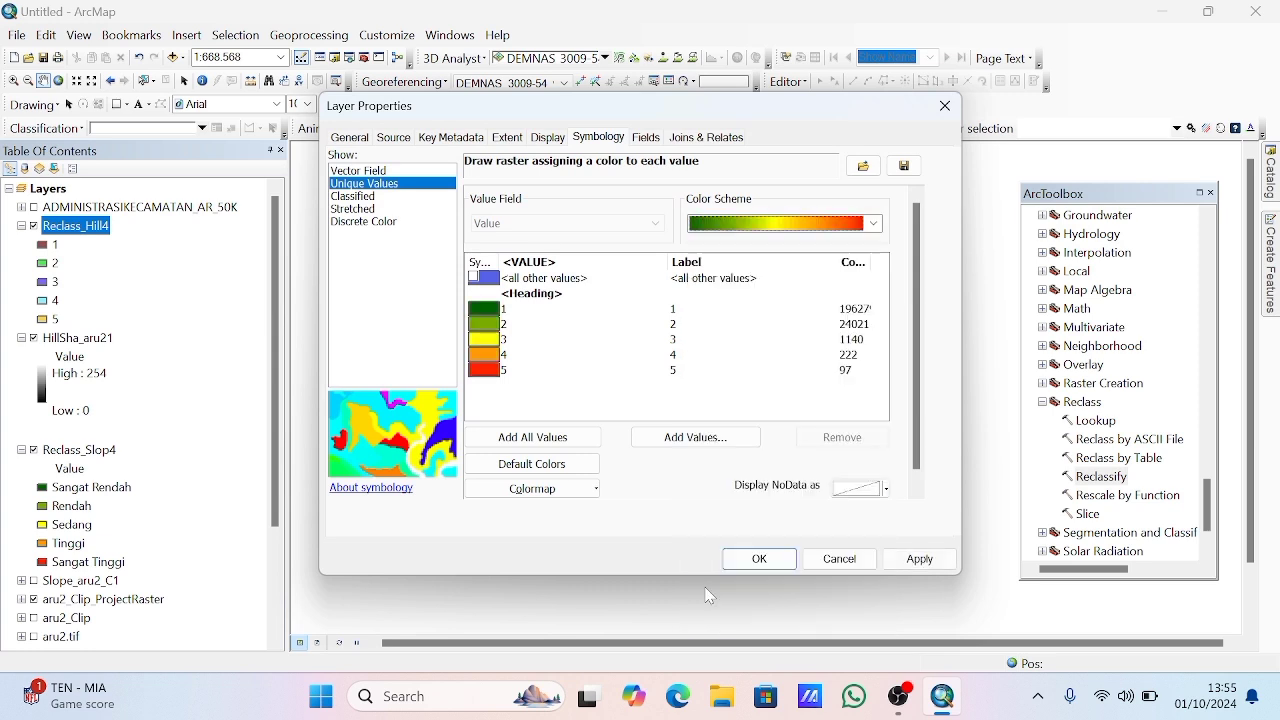
pyautogui.click(679, 314)
pyautogui.click(679, 314)
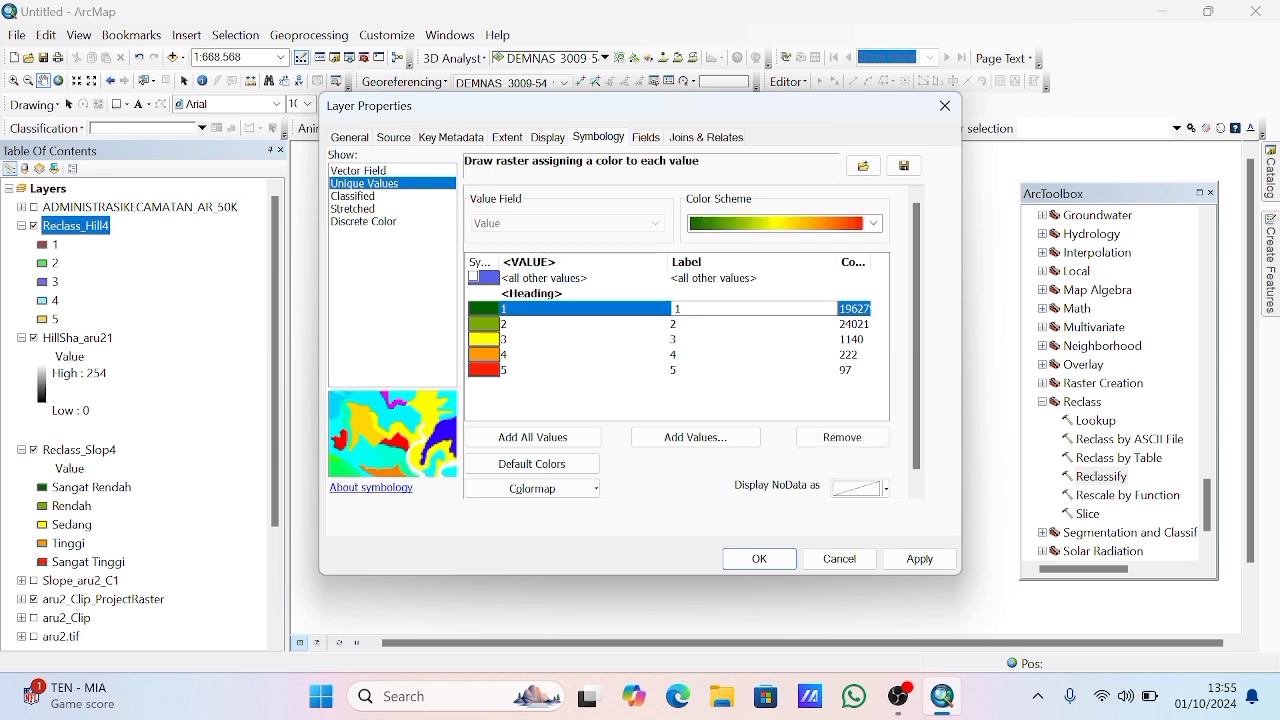
pyautogui.write('Sangat')
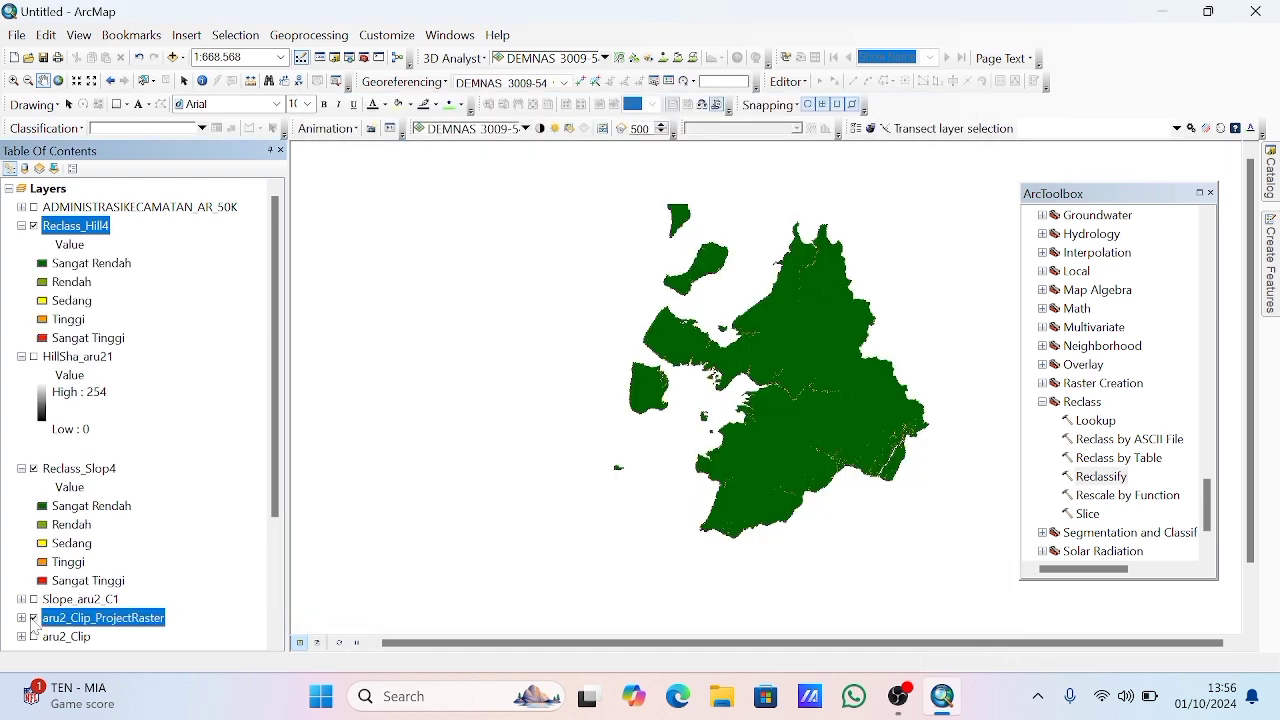
# Hide aru2_Clip_ProjectRaster and collapse the legends of Reclass_Slop4, HillSha_aru21 and Reclass_Hill4
pyautogui.click(34, 468)
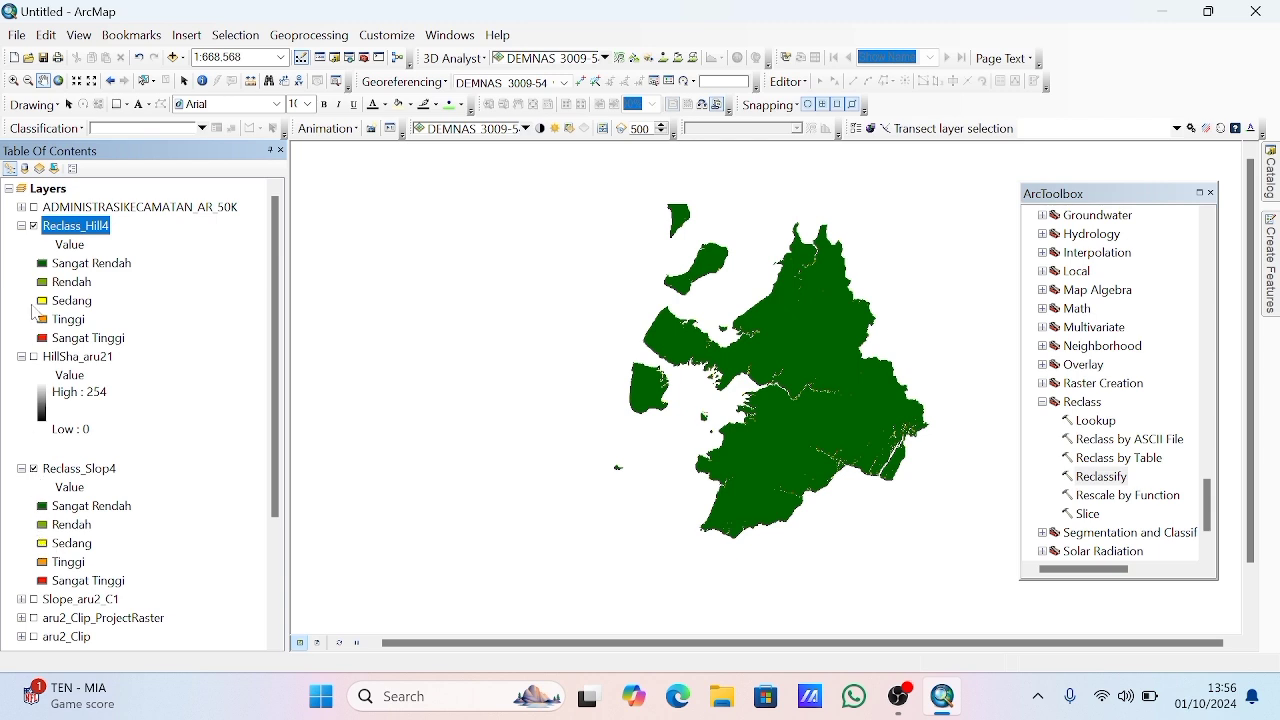
pyautogui.click(21, 468)
pyautogui.click(21, 357)
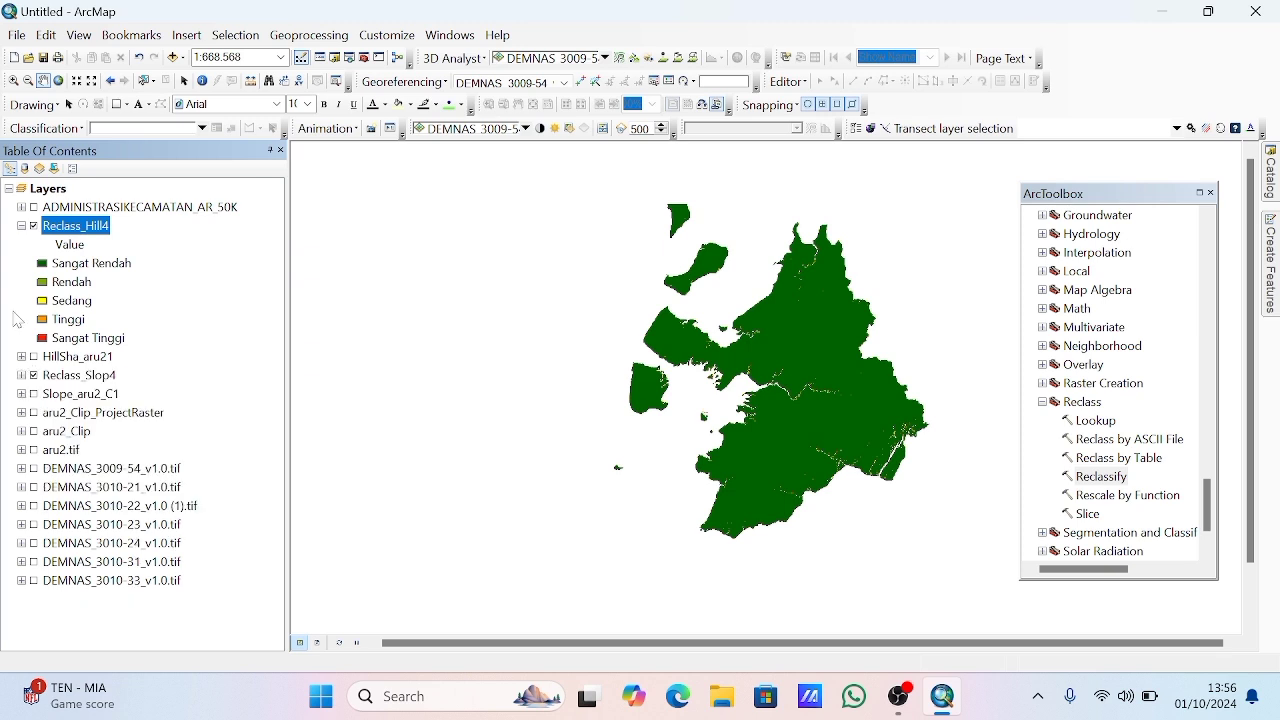
pyautogui.click(21, 227)
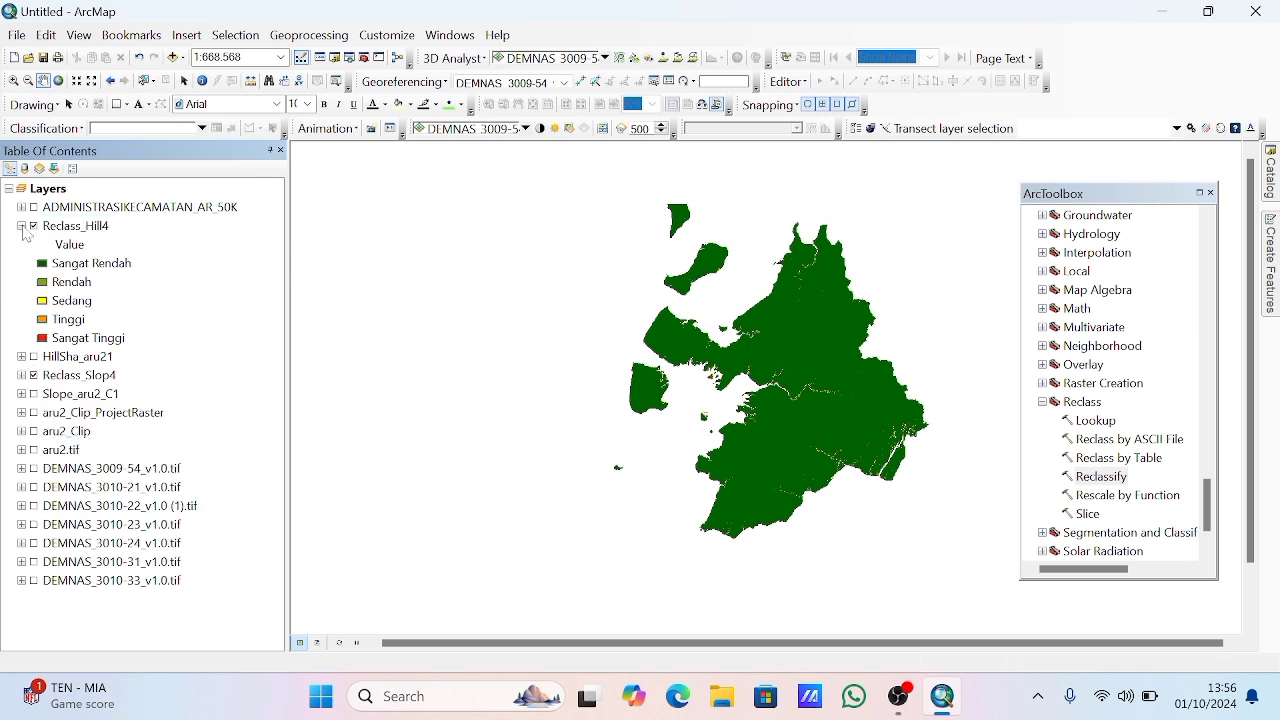
pyautogui.click(21, 227)
# Hide Reclass_Hill4 and Reclass_Slop4 and display the ADMINISTRASIKECAMATAN_AR_50K layer
pyautogui.click(34, 226)
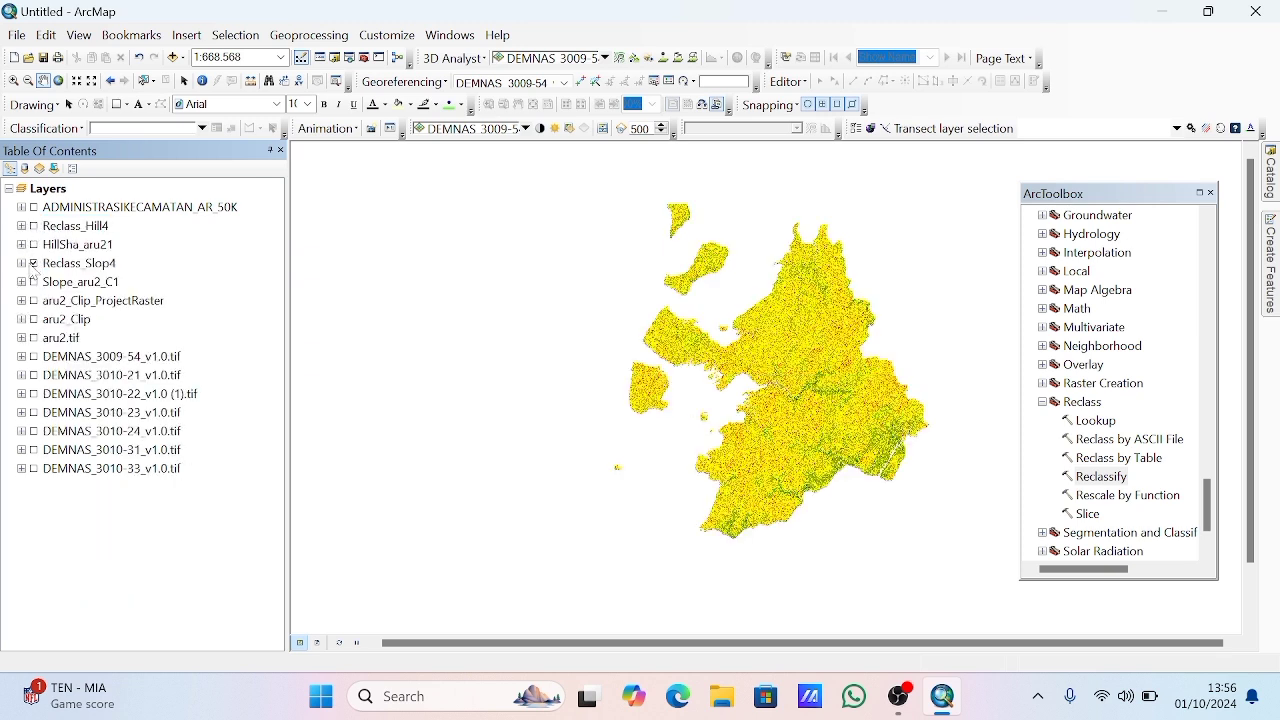
pyautogui.click(34, 207)
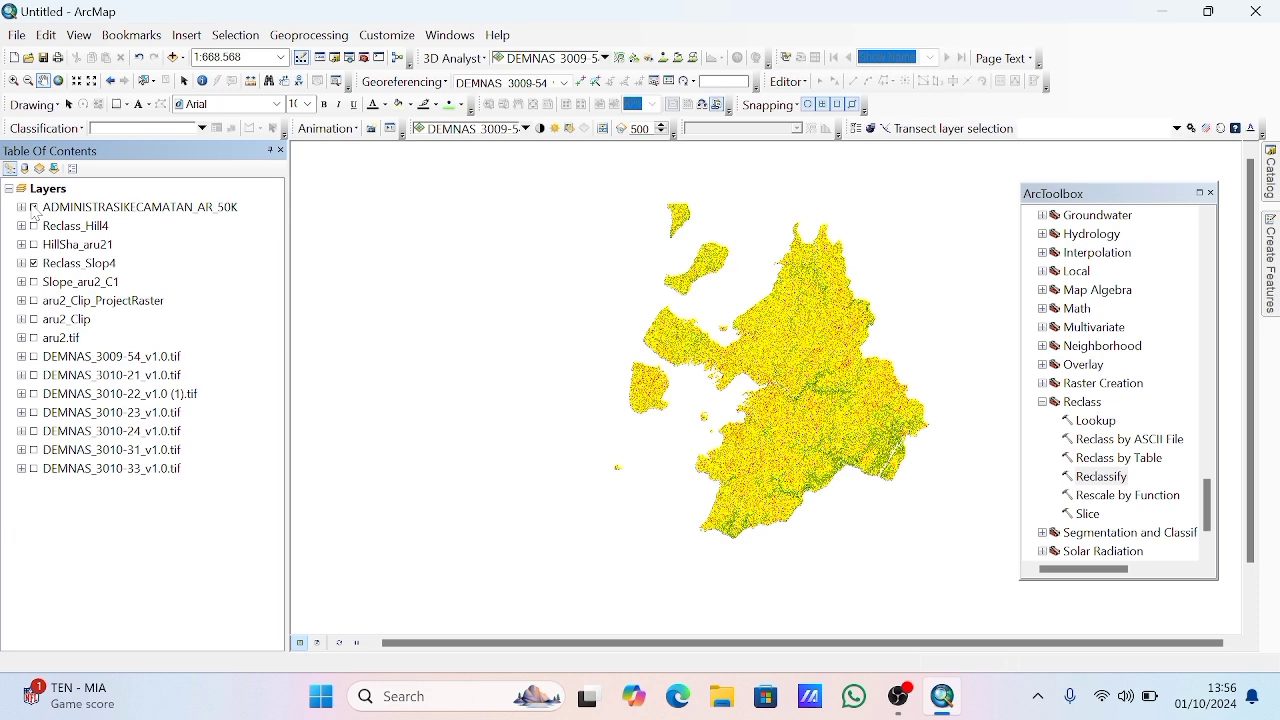
pyautogui.click(34, 263)
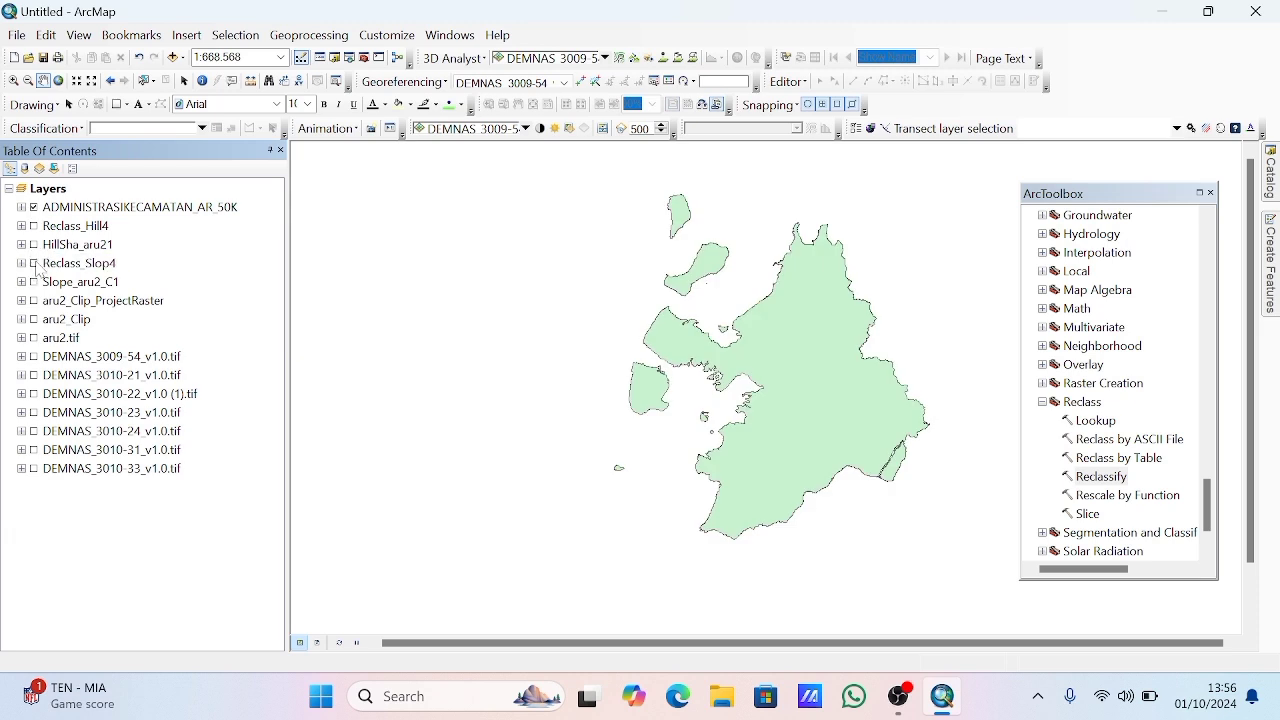
# Add the GARISRPANTAI_LN_50K.shp coastline shapefile from the inner KAB. KEPULAUAN ARU folder to the map
pyautogui.rightClick(49, 192)
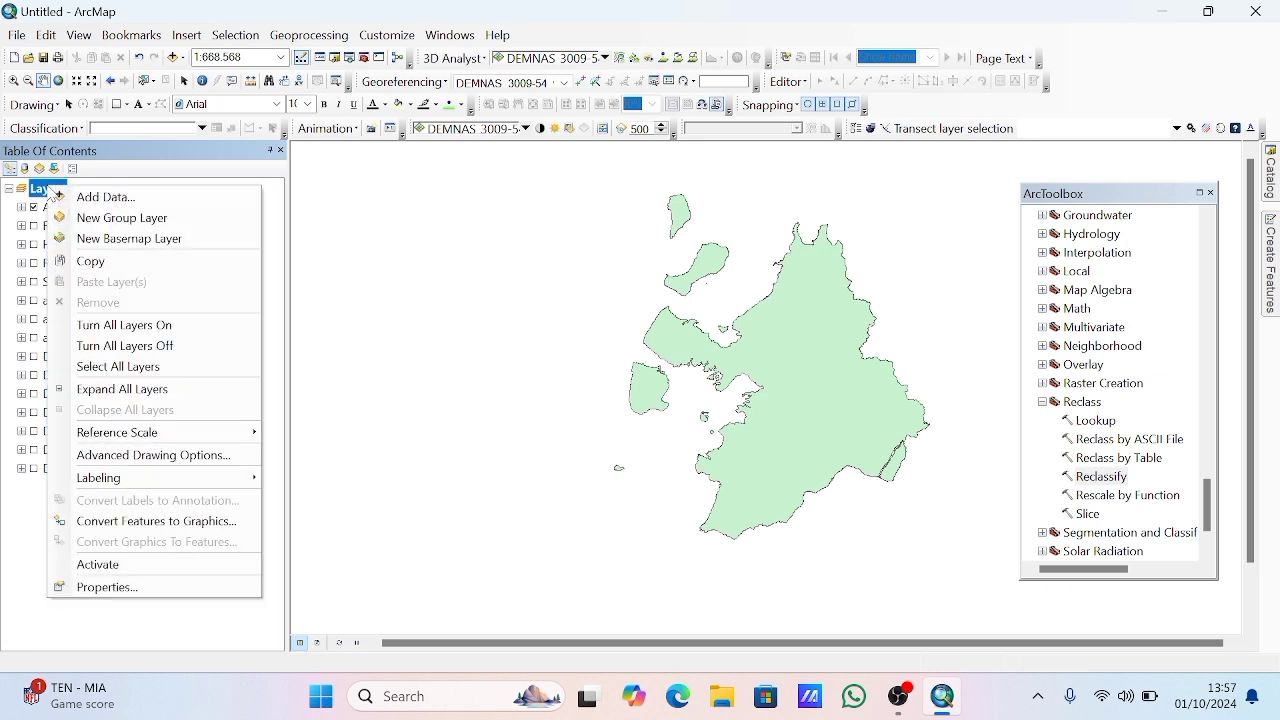
pyautogui.click(162, 193)
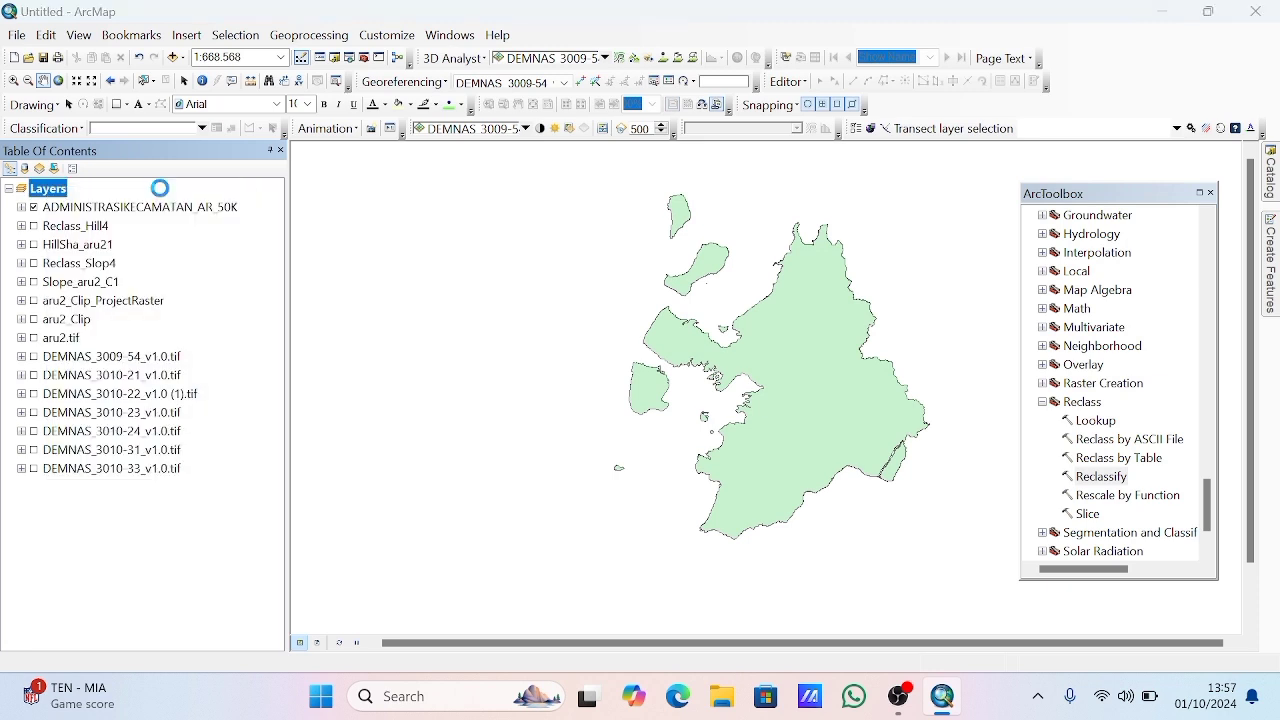
pyautogui.click(642, 215)
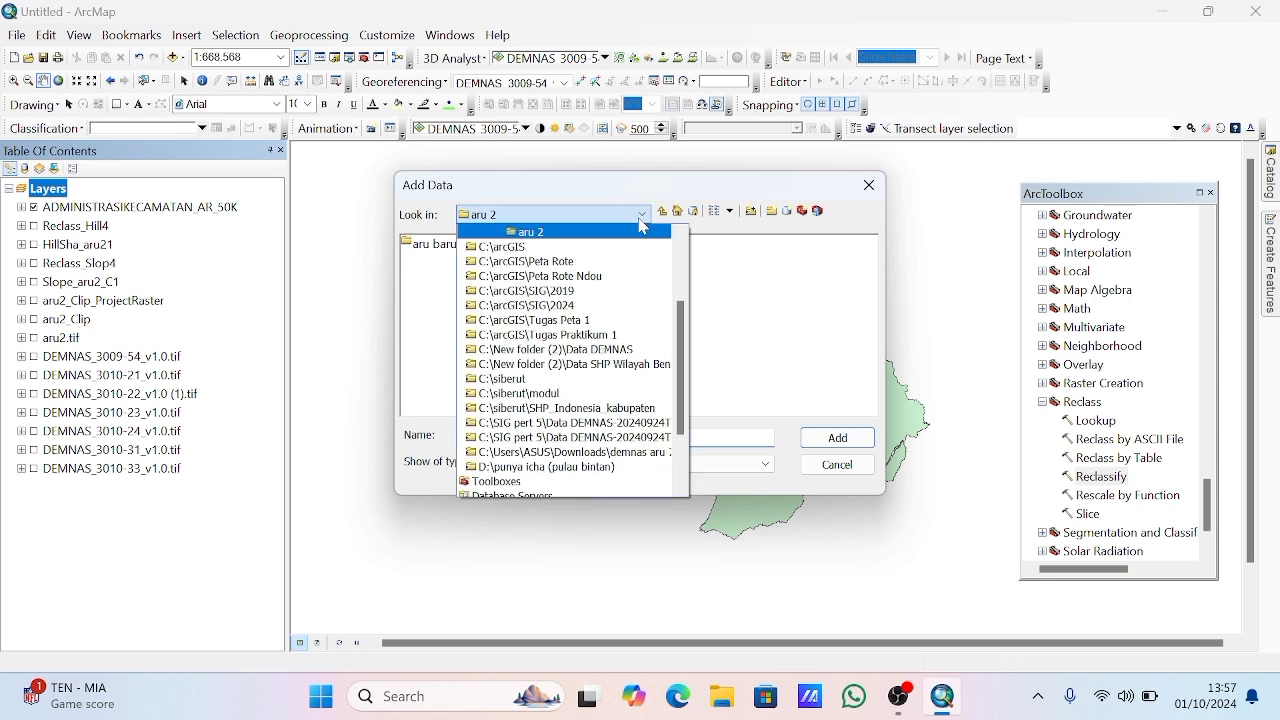
pyautogui.scroll(1, 590, 240)
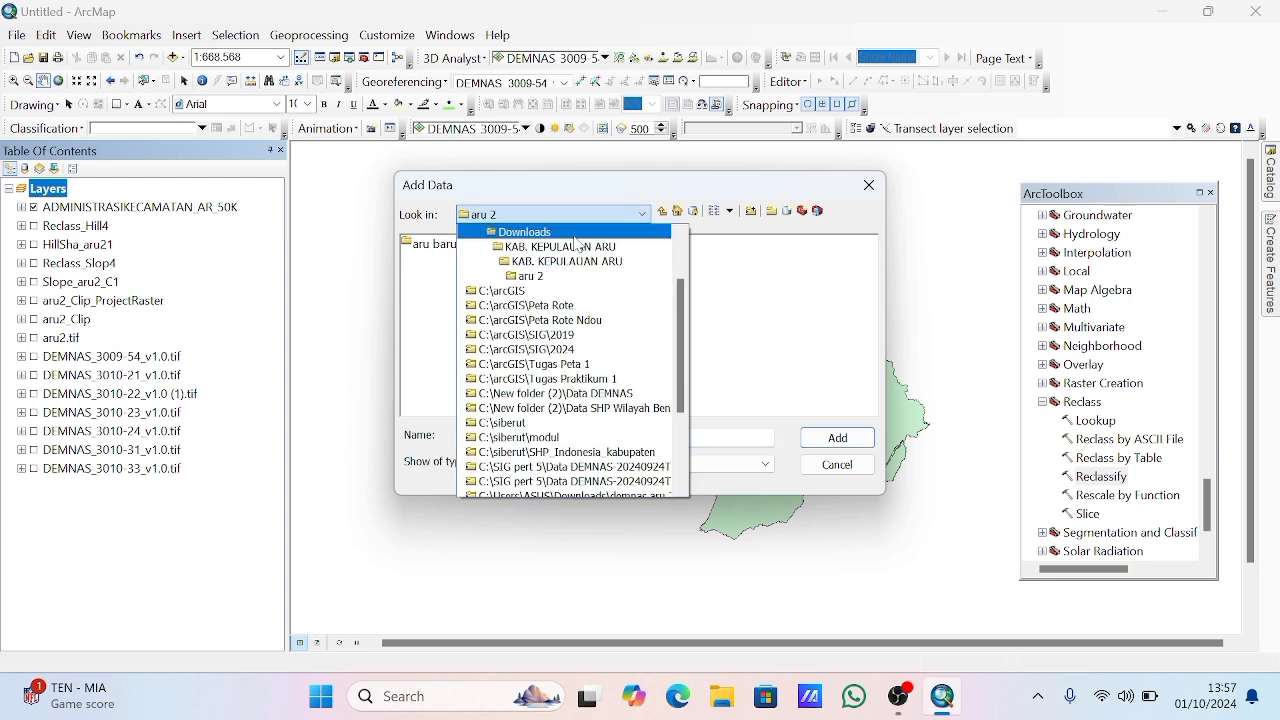
pyautogui.click(578, 247)
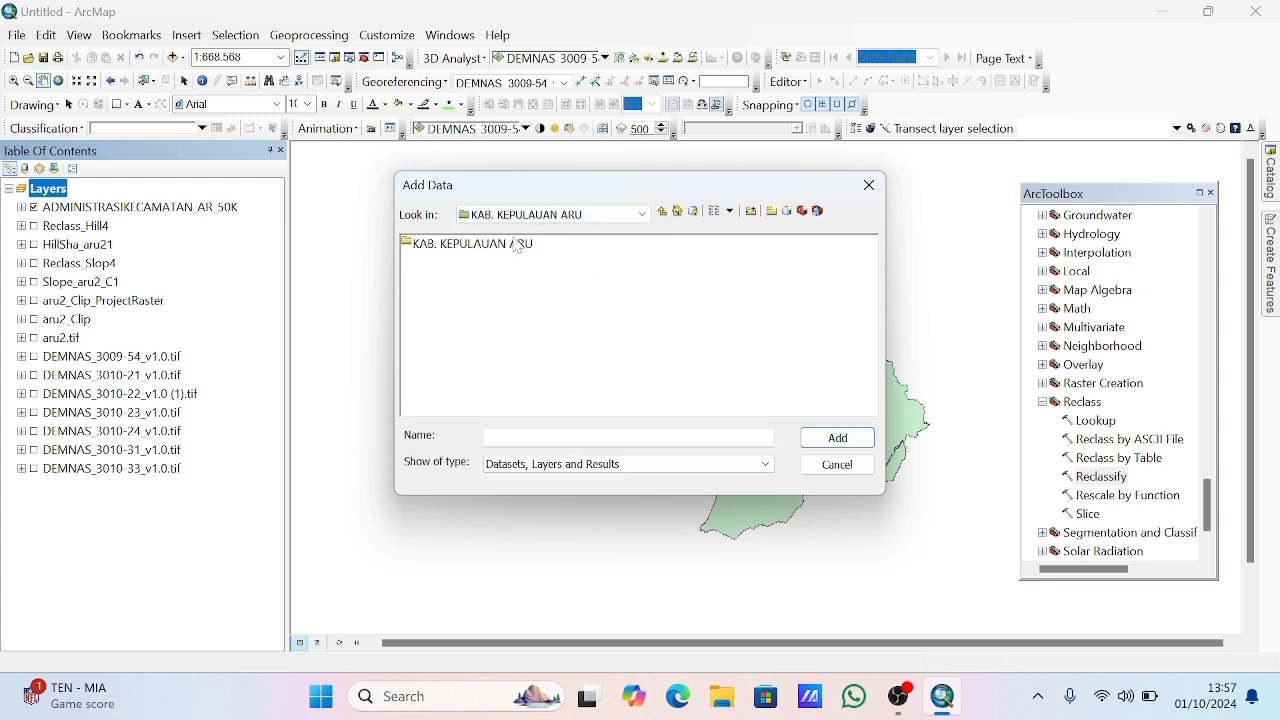
pyautogui.doubleClick(430, 246)
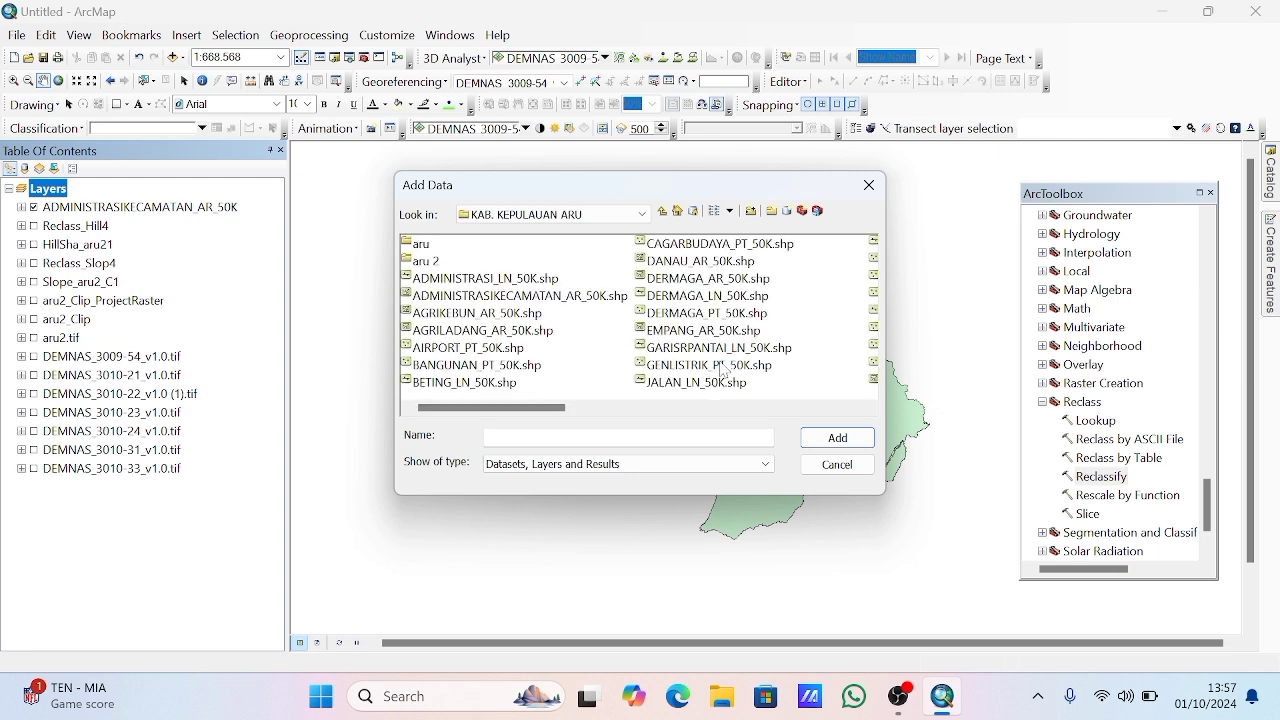
pyautogui.click(735, 350)
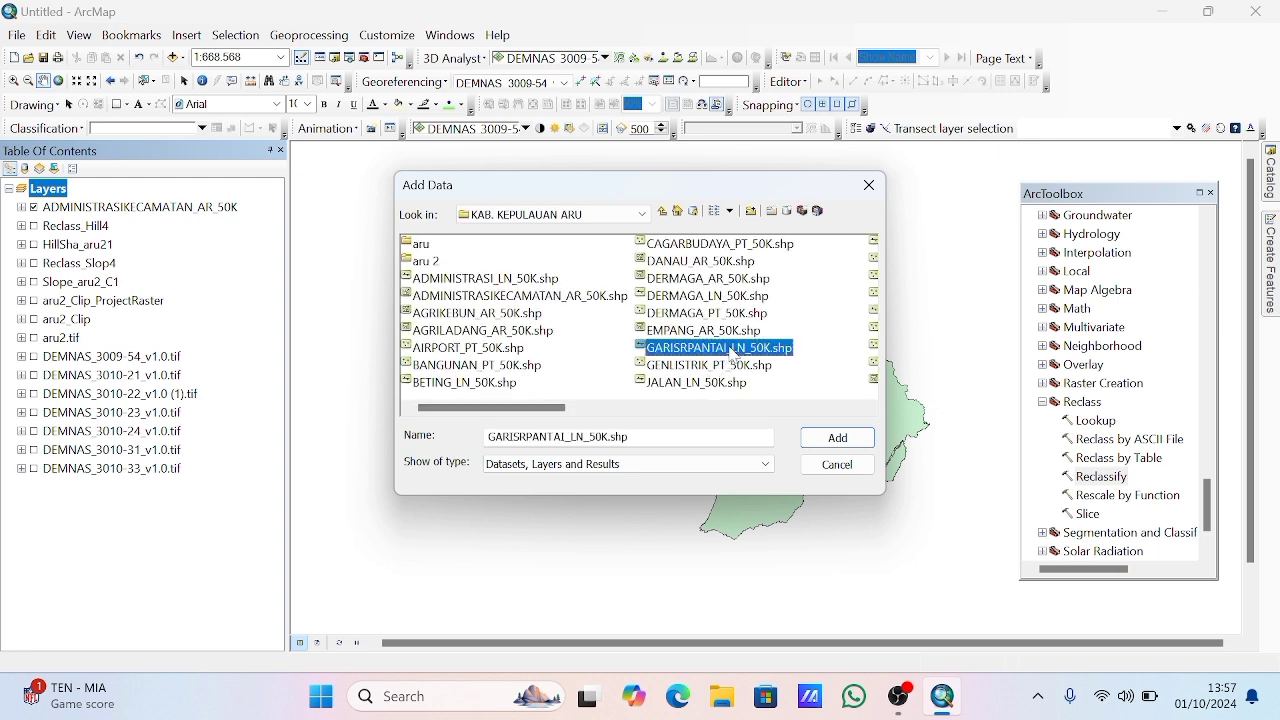
pyautogui.click(840, 440)
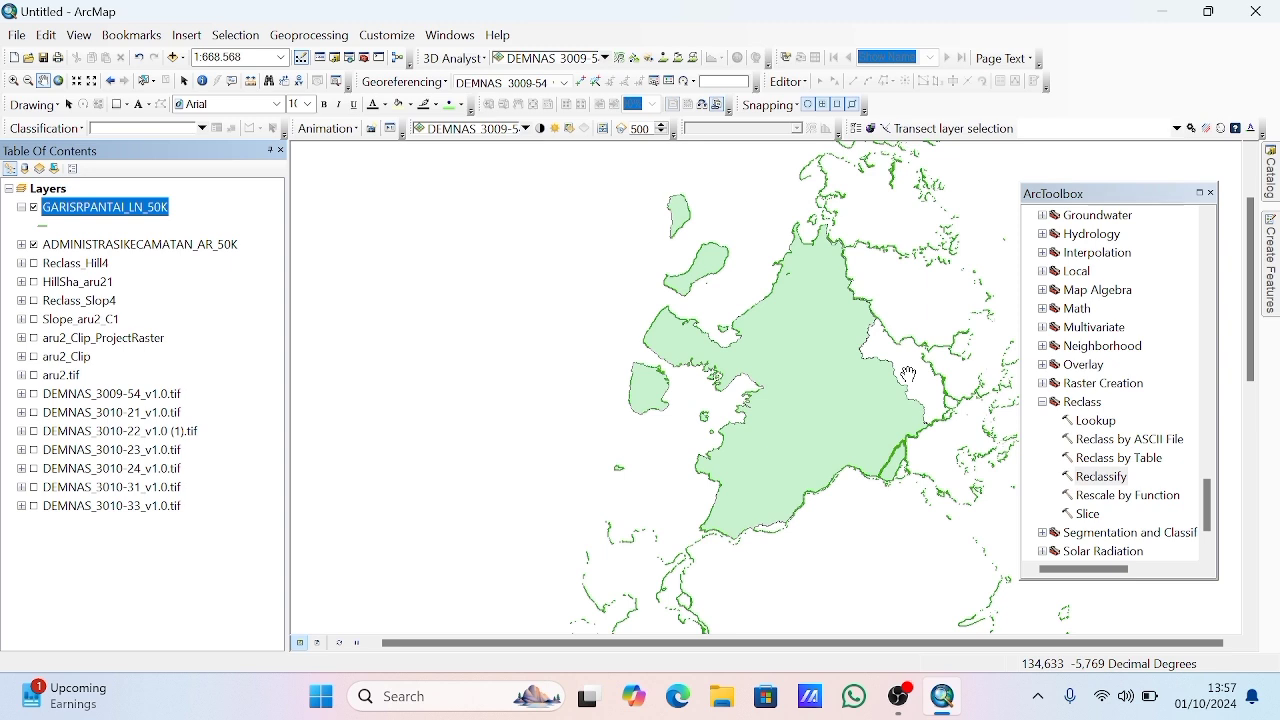
# Start the Multiple Ring Buffer tool from the Proximity tools with GARISRPANTAI_LN_50K as the input features
pyautogui.scroll(20, 1100, 272)
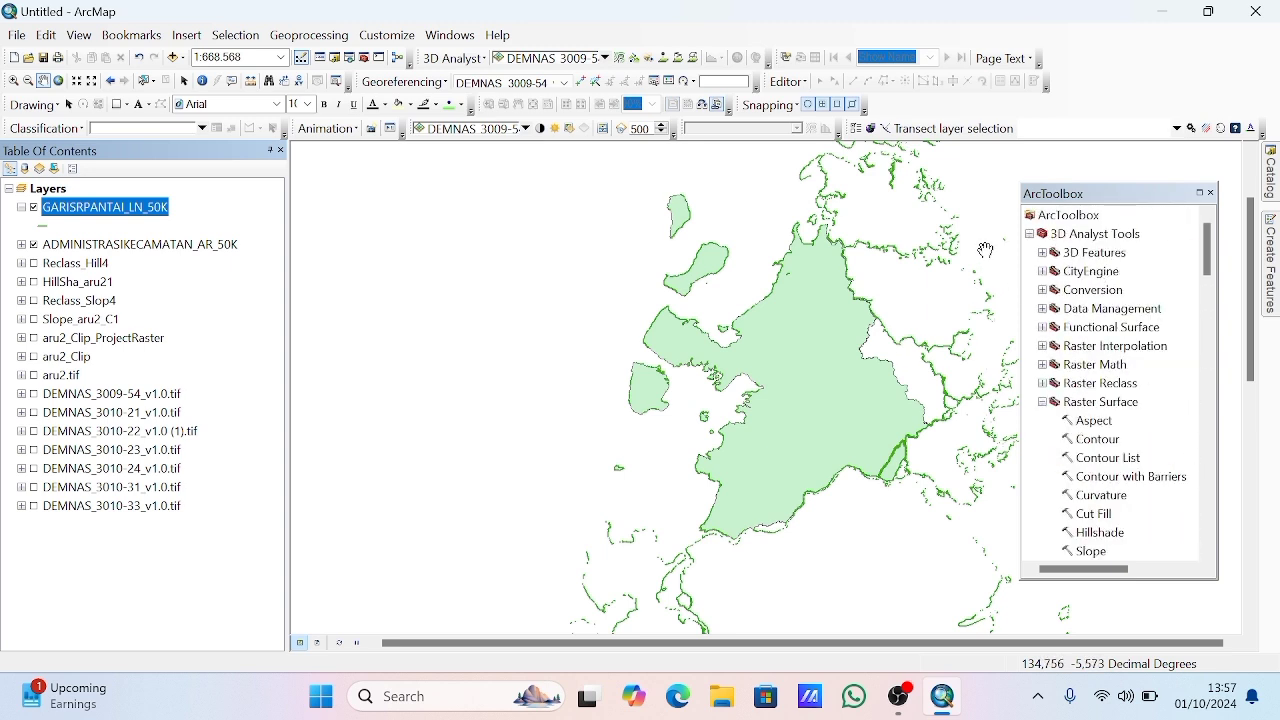
pyautogui.click(1030, 234)
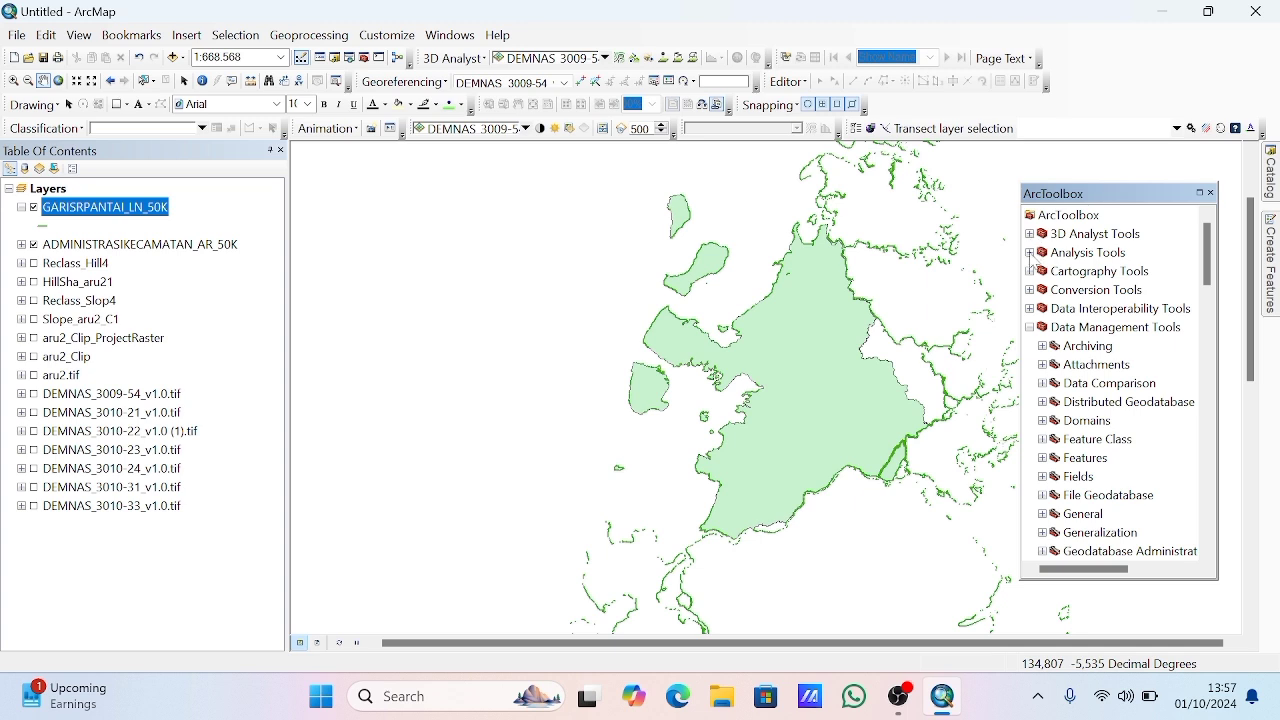
pyautogui.click(1030, 253)
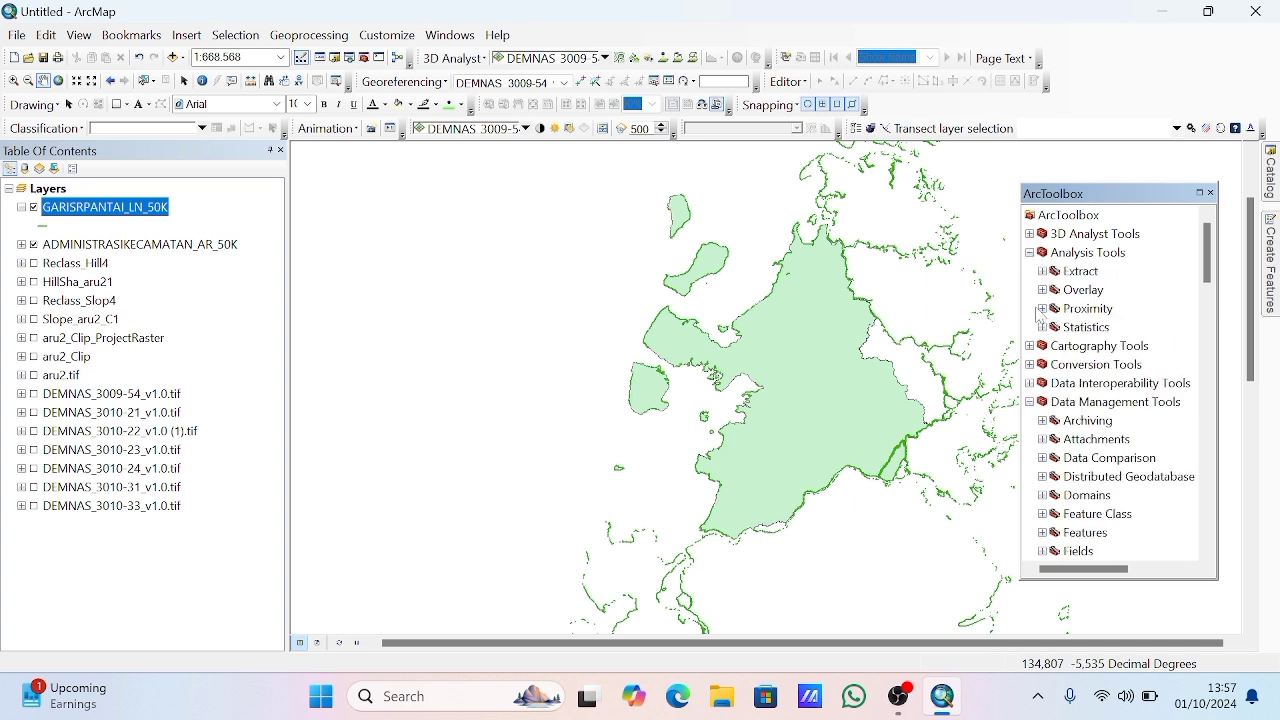
pyautogui.click(1043, 309)
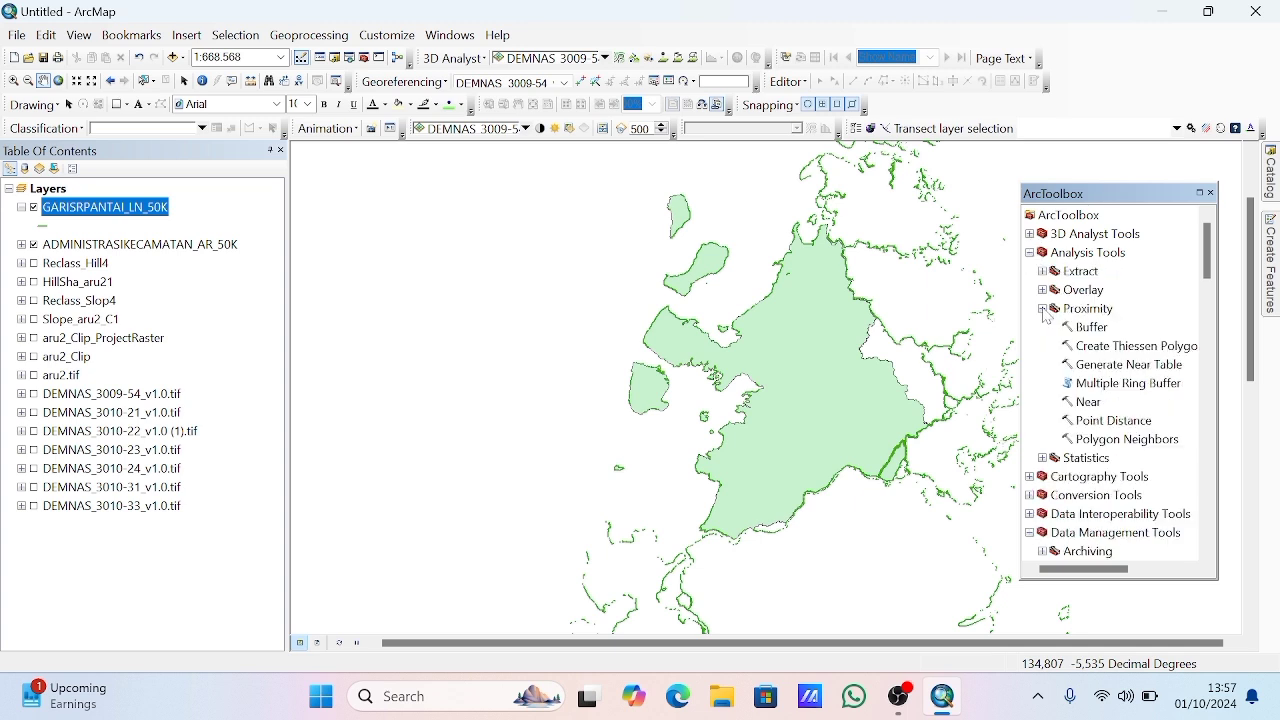
pyautogui.doubleClick(1098, 390)
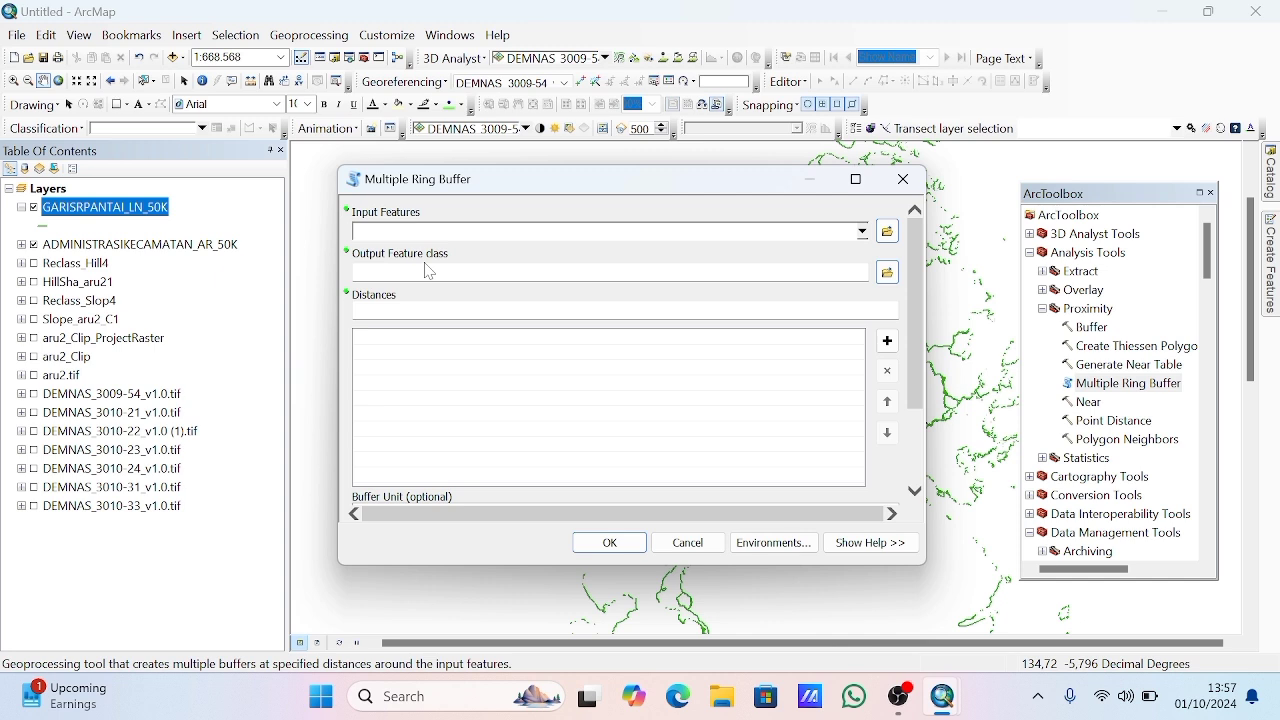
pyautogui.moveTo(155, 212); pyautogui.dragTo(424, 234)
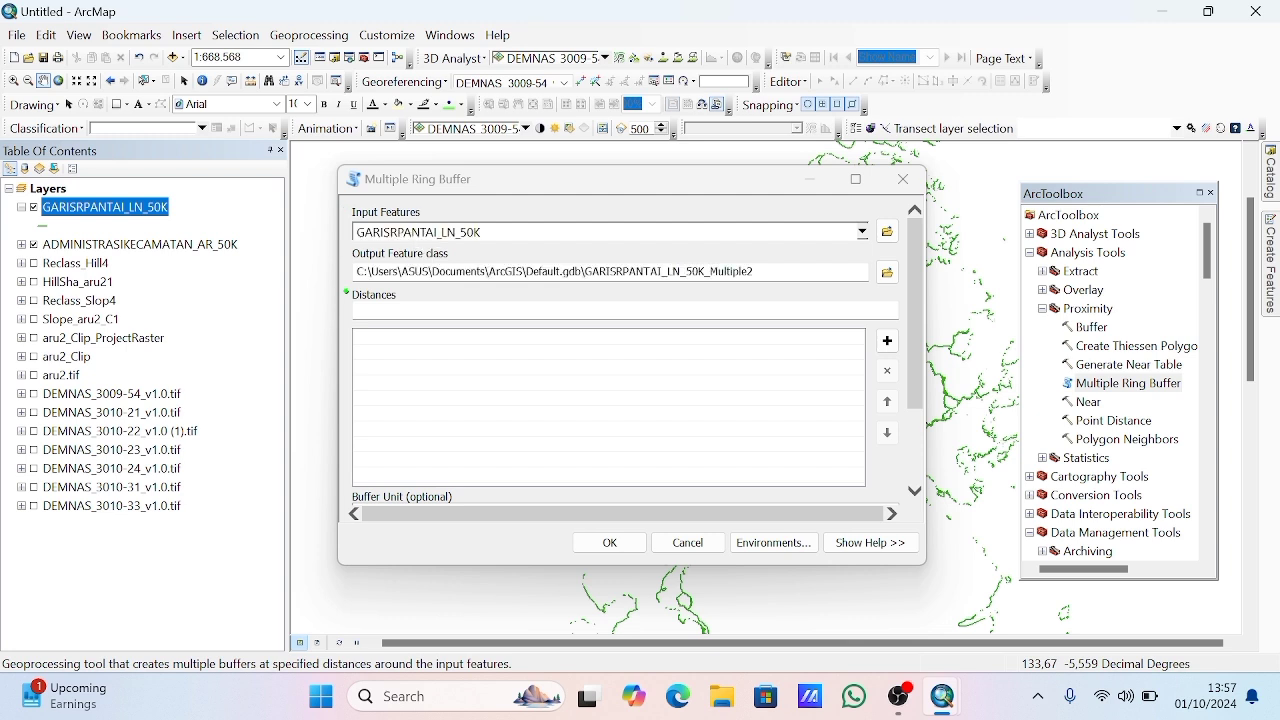
# Add the buffer distances 500, 1000, 1500, 3000 and 15000
pyautogui.click(895, 309)
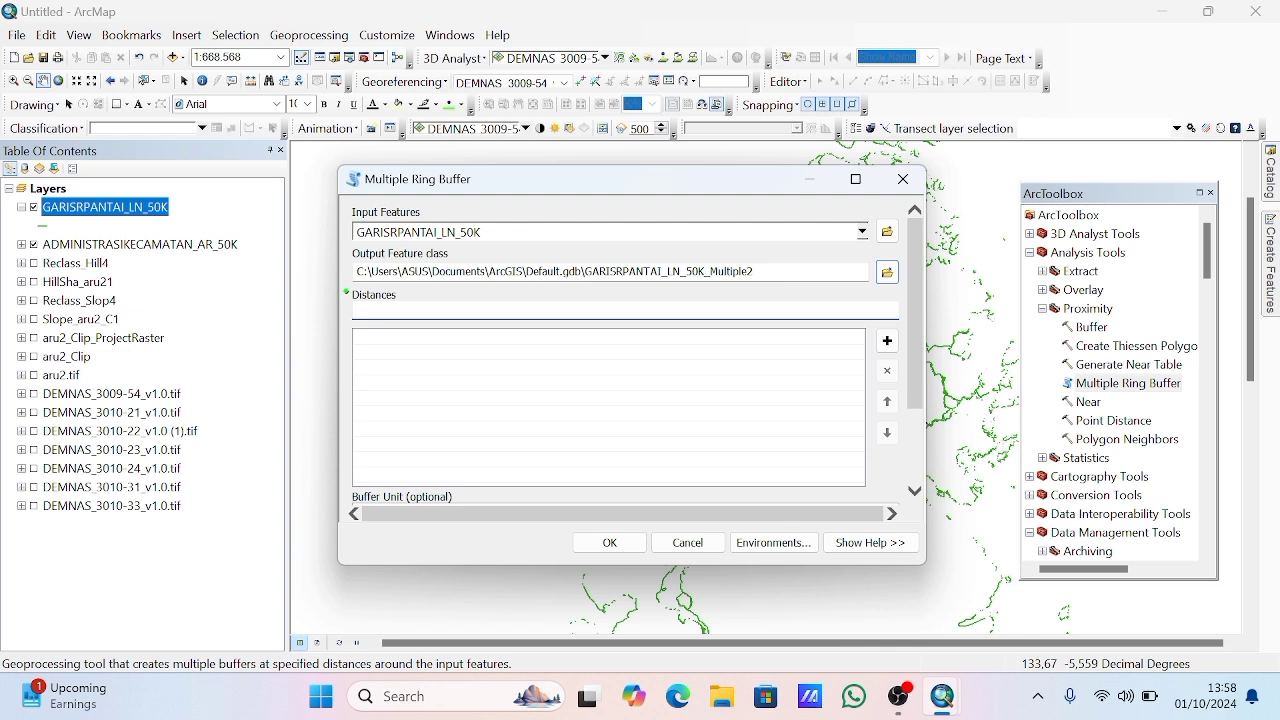
pyautogui.write('500')
pyautogui.click(887, 342)
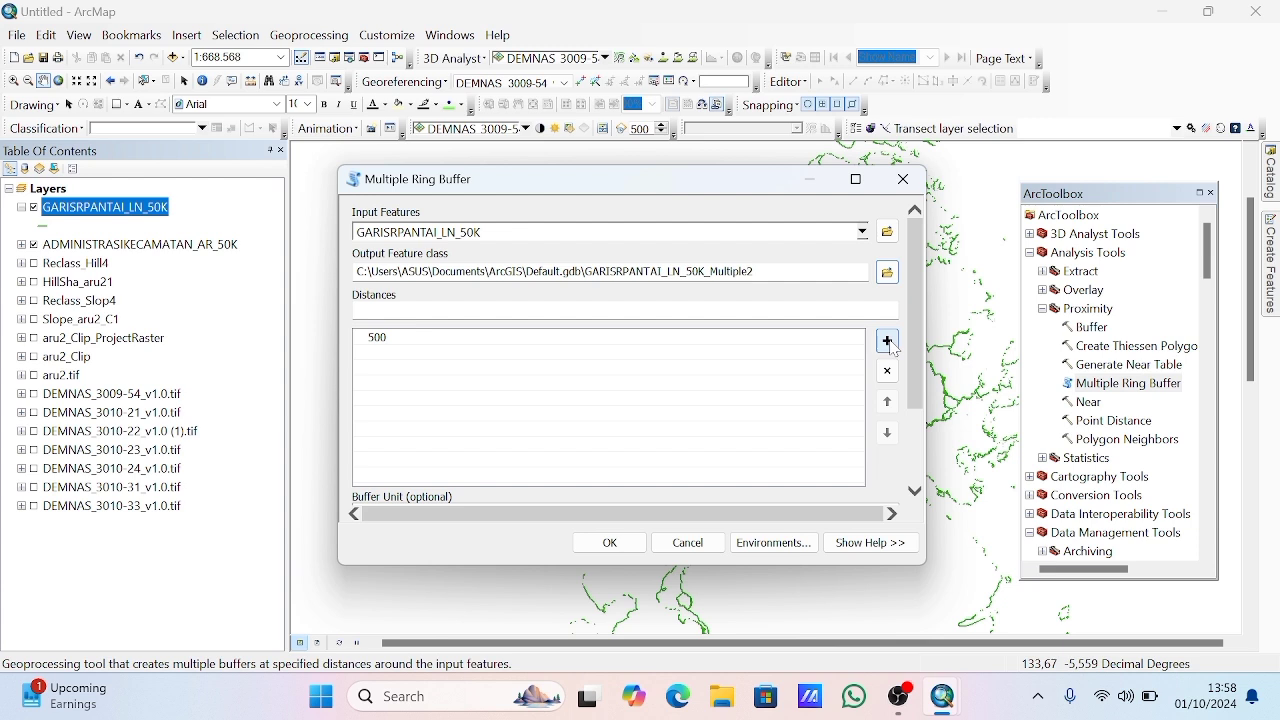
pyautogui.click(895, 309)
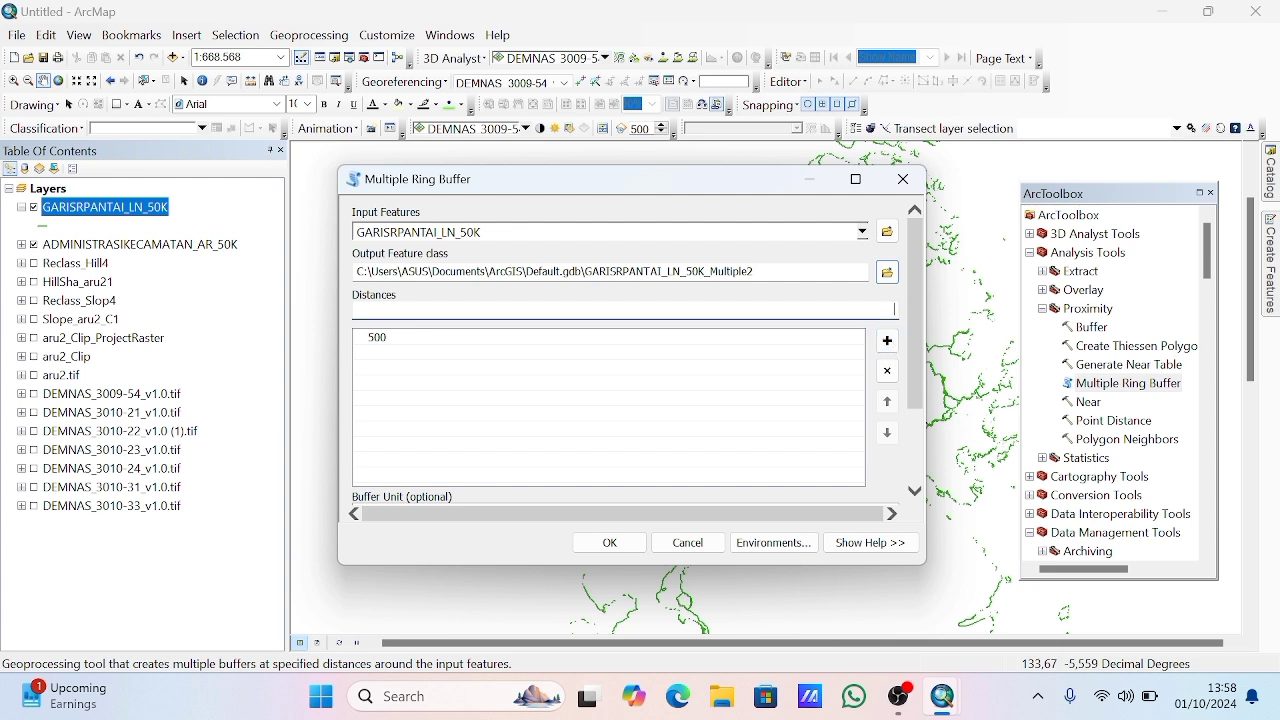
pyautogui.write('1000')
pyautogui.click(887, 341)
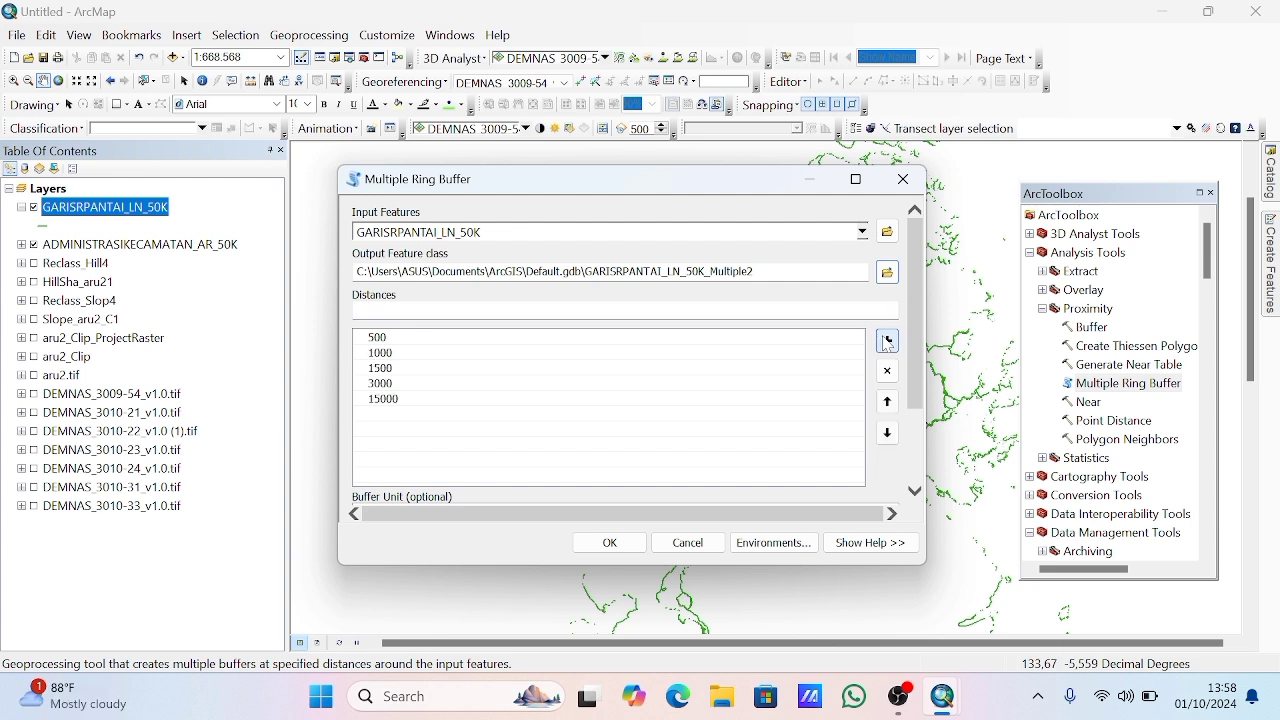
# Set the buffer unit to Meters, keep the dissolve option ALL, and run the multiple ring buffer
pyautogui.click(915, 491)
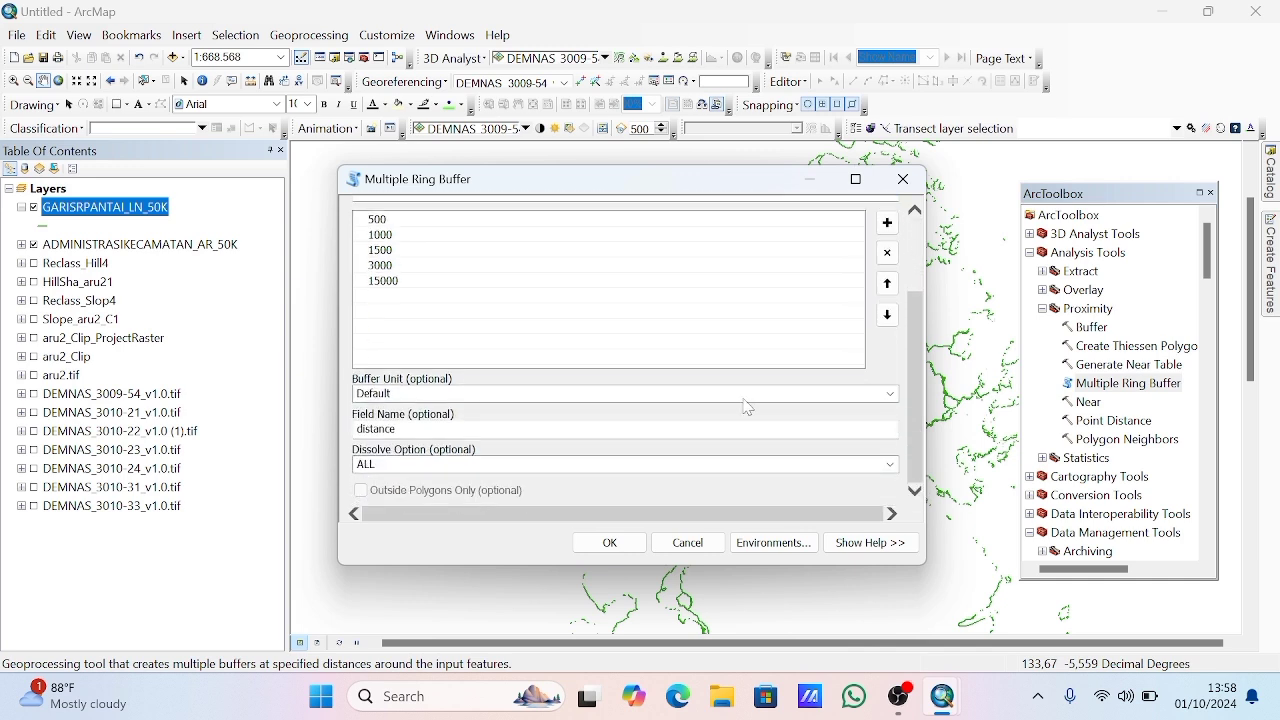
pyautogui.click(890, 394)
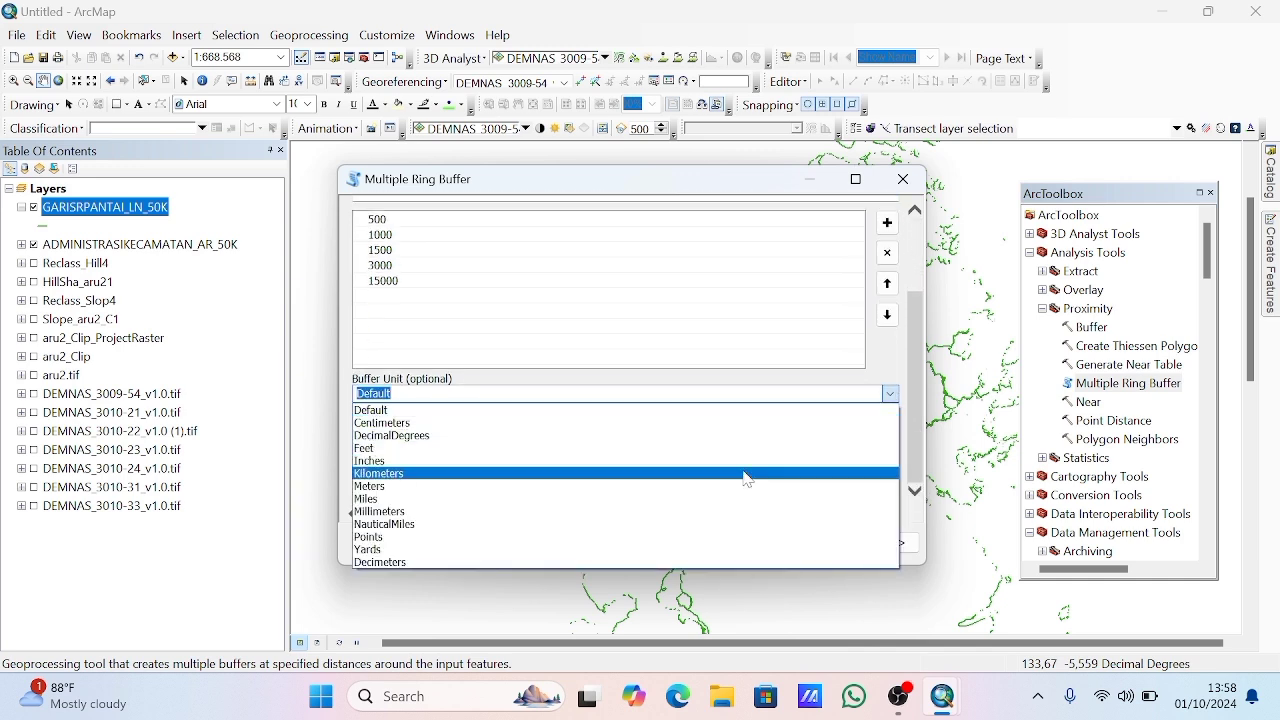
pyautogui.click(716, 487)
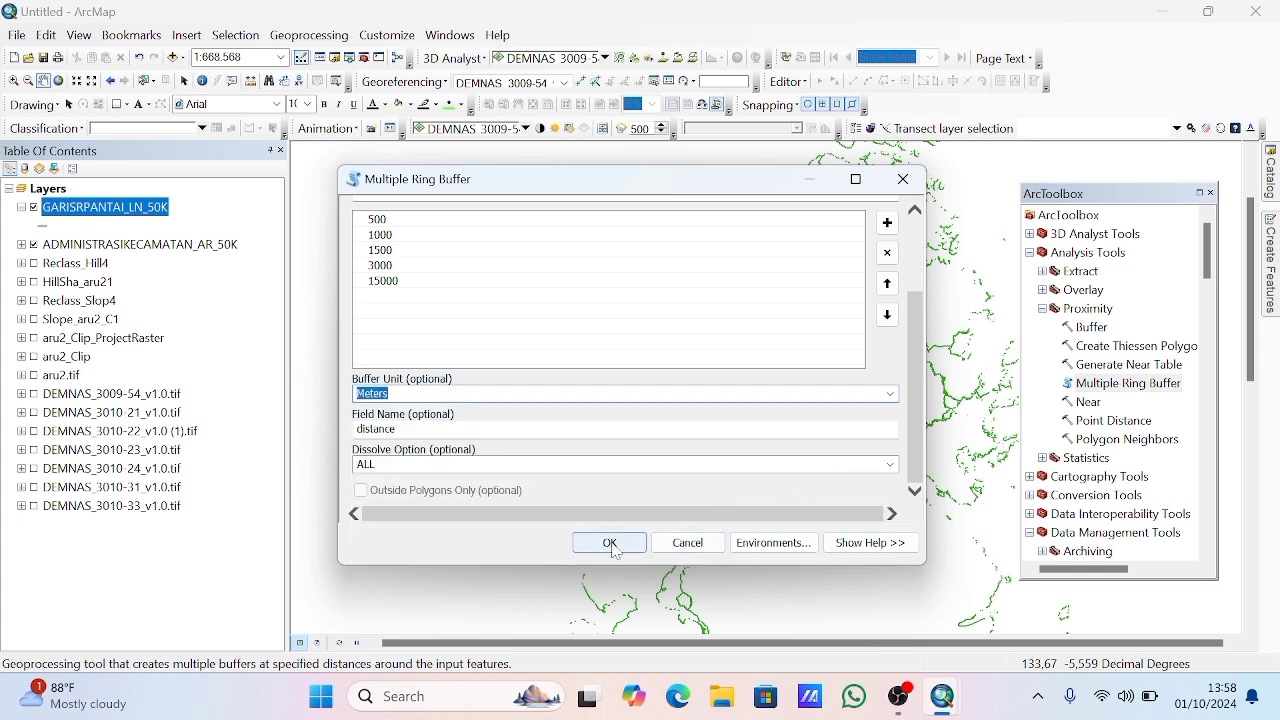
pyautogui.click(611, 543)
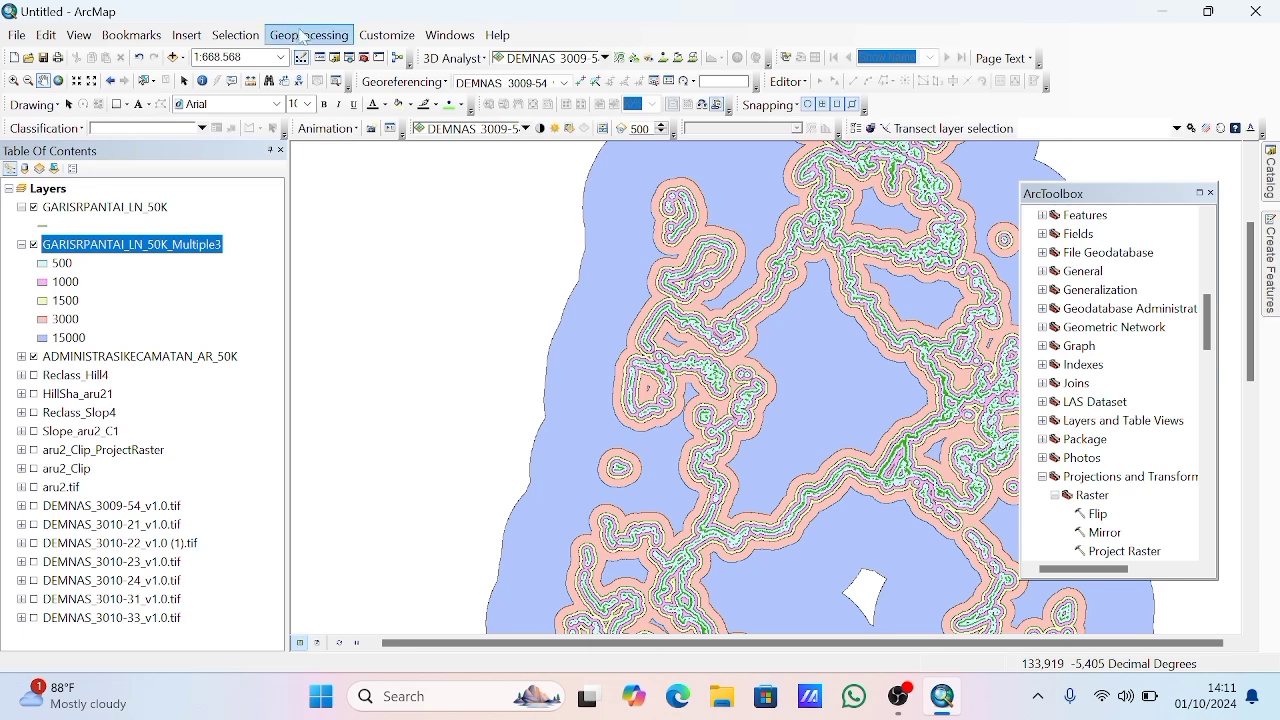
# Clip the GARISRPANTAI_LN_50K_Multiple3 coastline buffers to the ADMINISTRASIKECAMATAN_AR_50K district boundaries
pyautogui.click(308, 35)
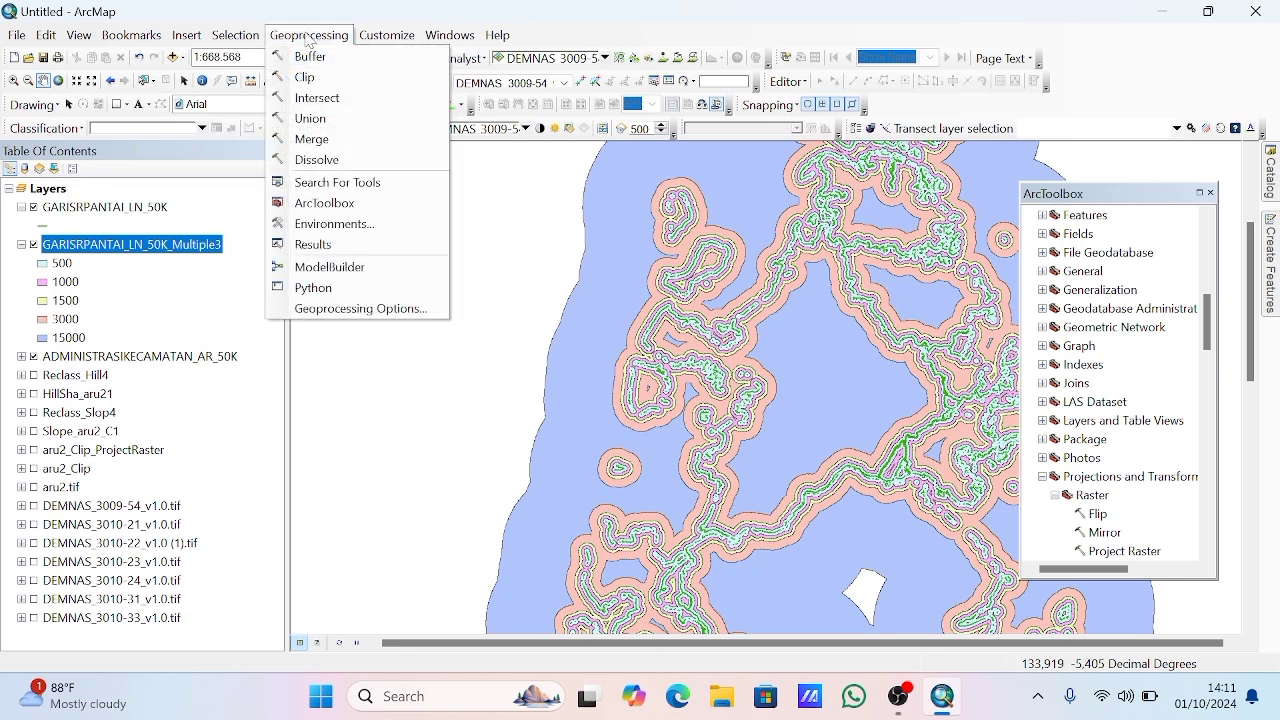
pyautogui.click(357, 78)
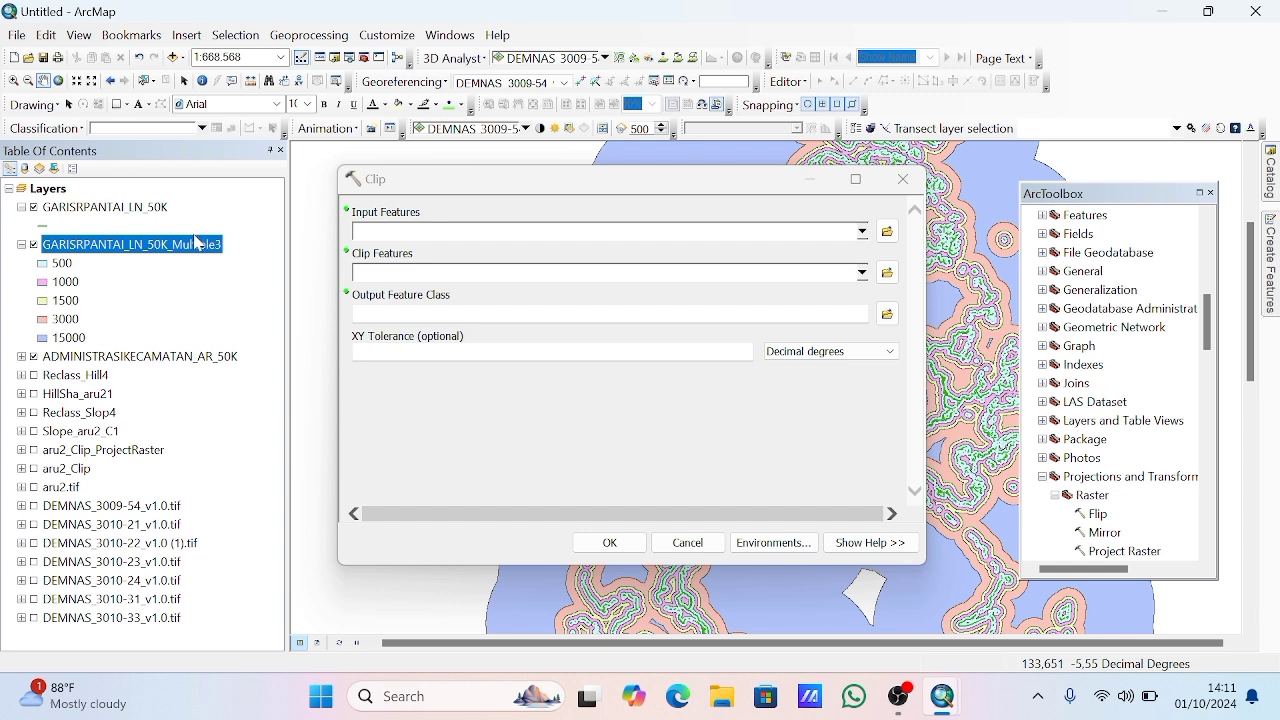
pyautogui.moveTo(197, 243); pyautogui.dragTo(400, 232)
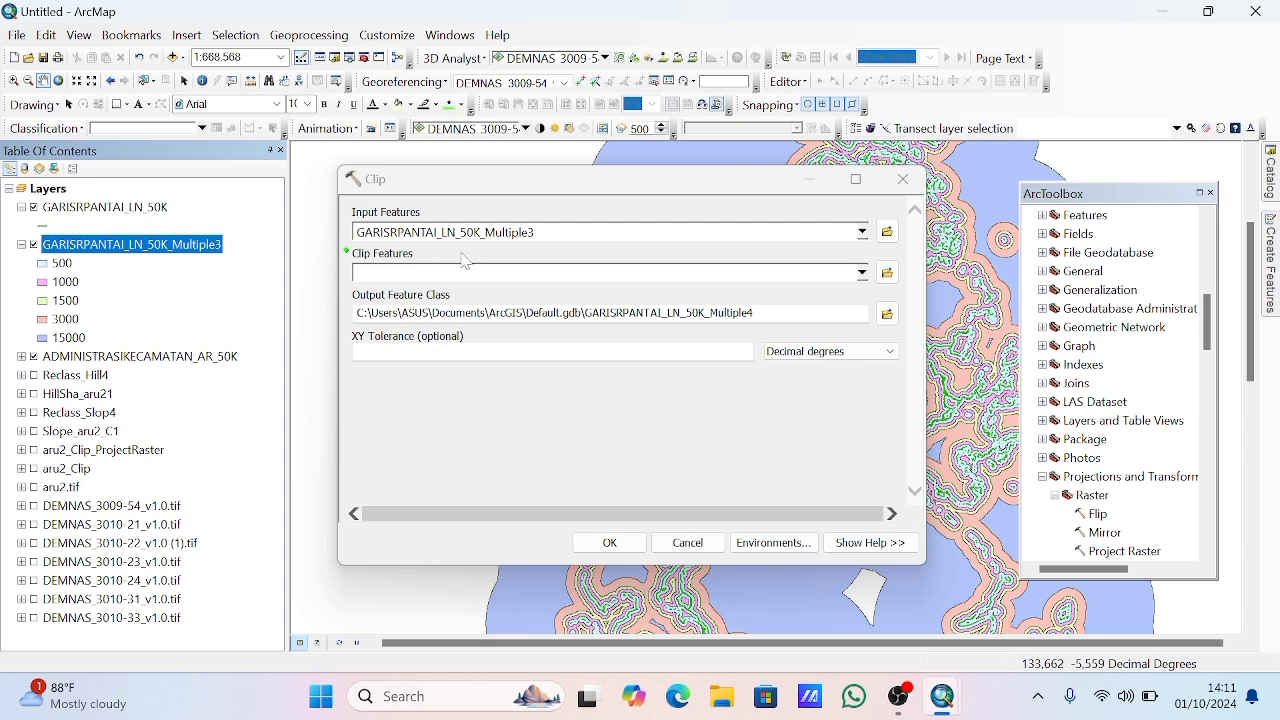
pyautogui.moveTo(133, 366); pyautogui.dragTo(424, 273)
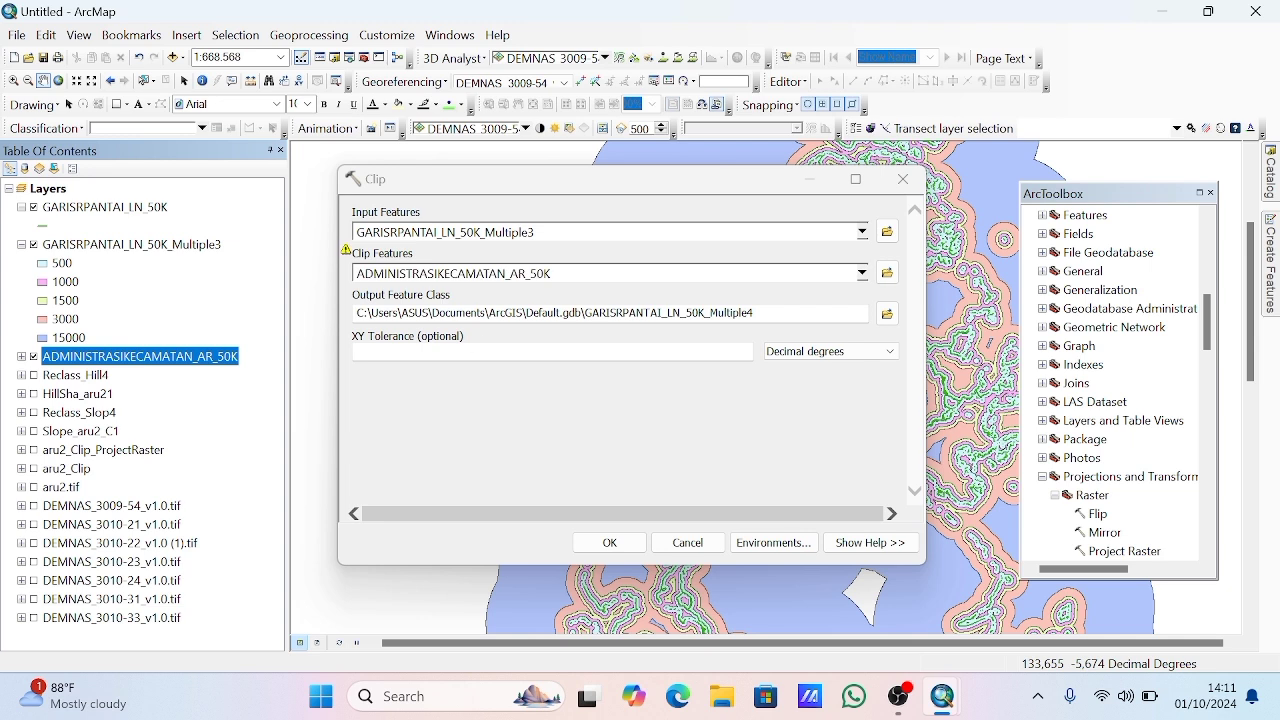
pyautogui.click(611, 542)
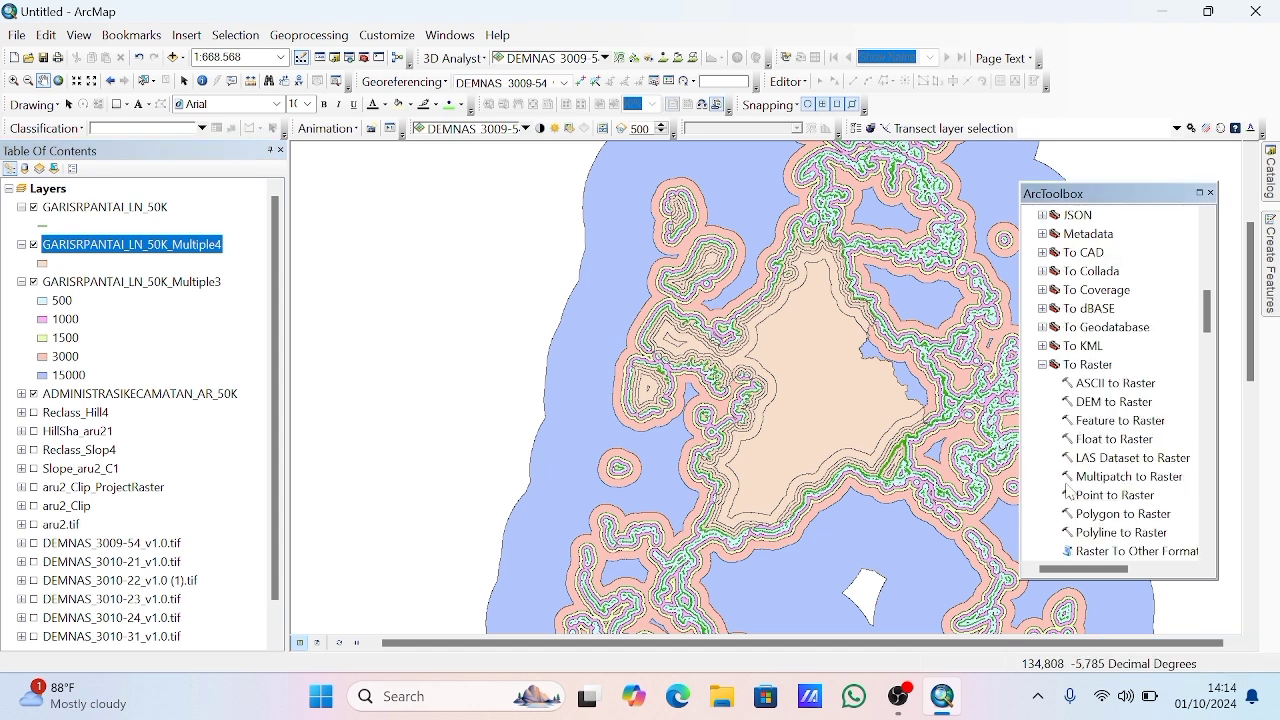
# Convert the clipped GARISRPANTAI_LN_50K_Multiple4 polygons to a raster using the distance value field, with output GARISRPANTAI_LN_50K_Multiple12
pyautogui.doubleClick(1118, 516)
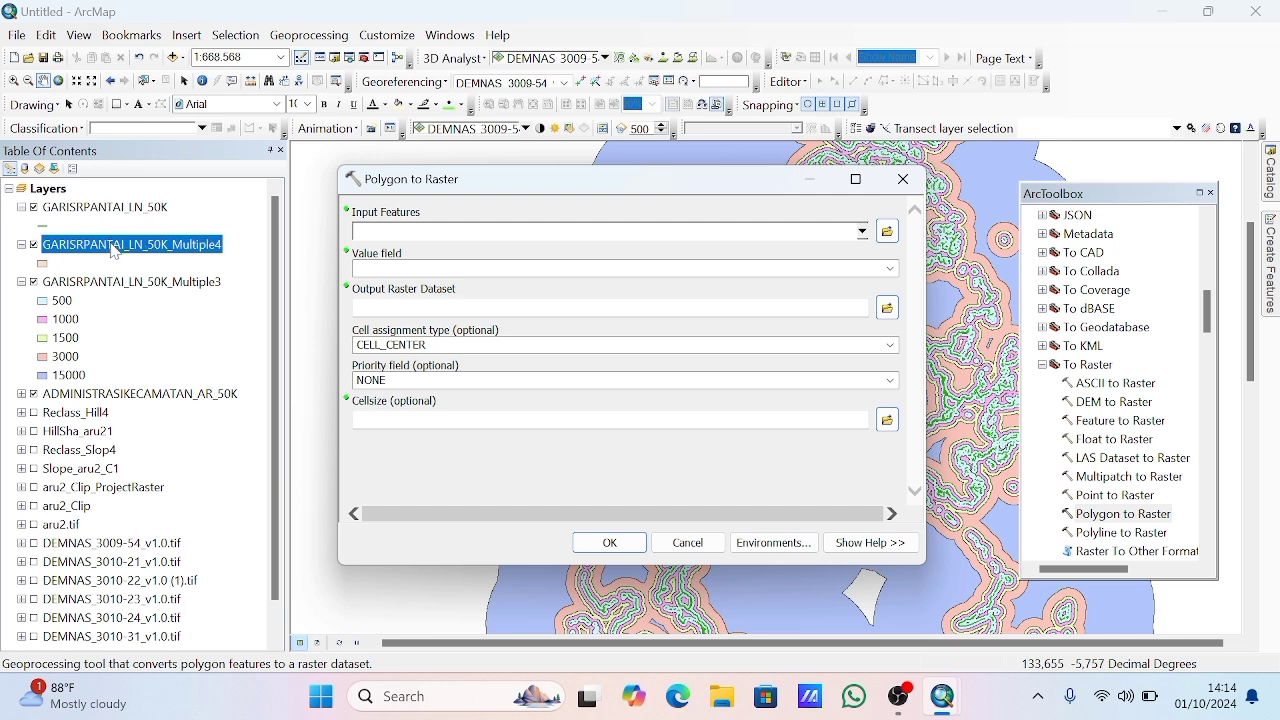
pyautogui.moveTo(117, 249); pyautogui.dragTo(400, 232)
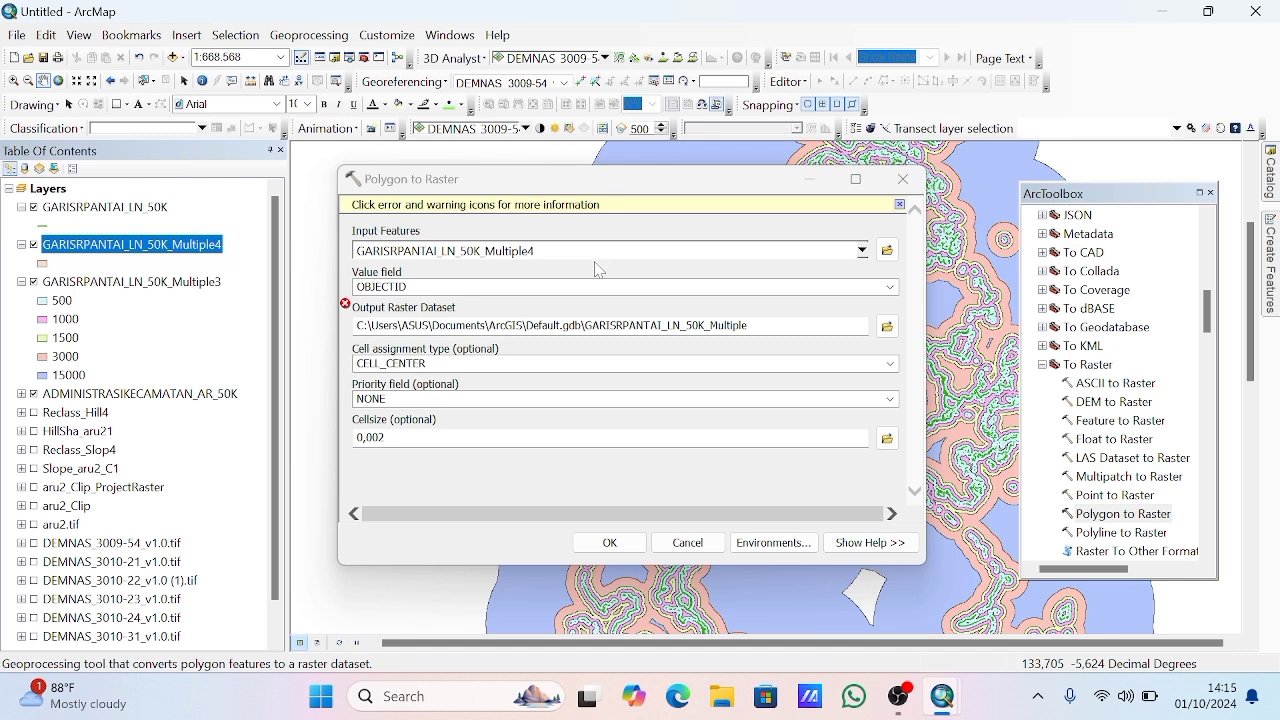
pyautogui.click(889, 287)
pyautogui.press('Up')
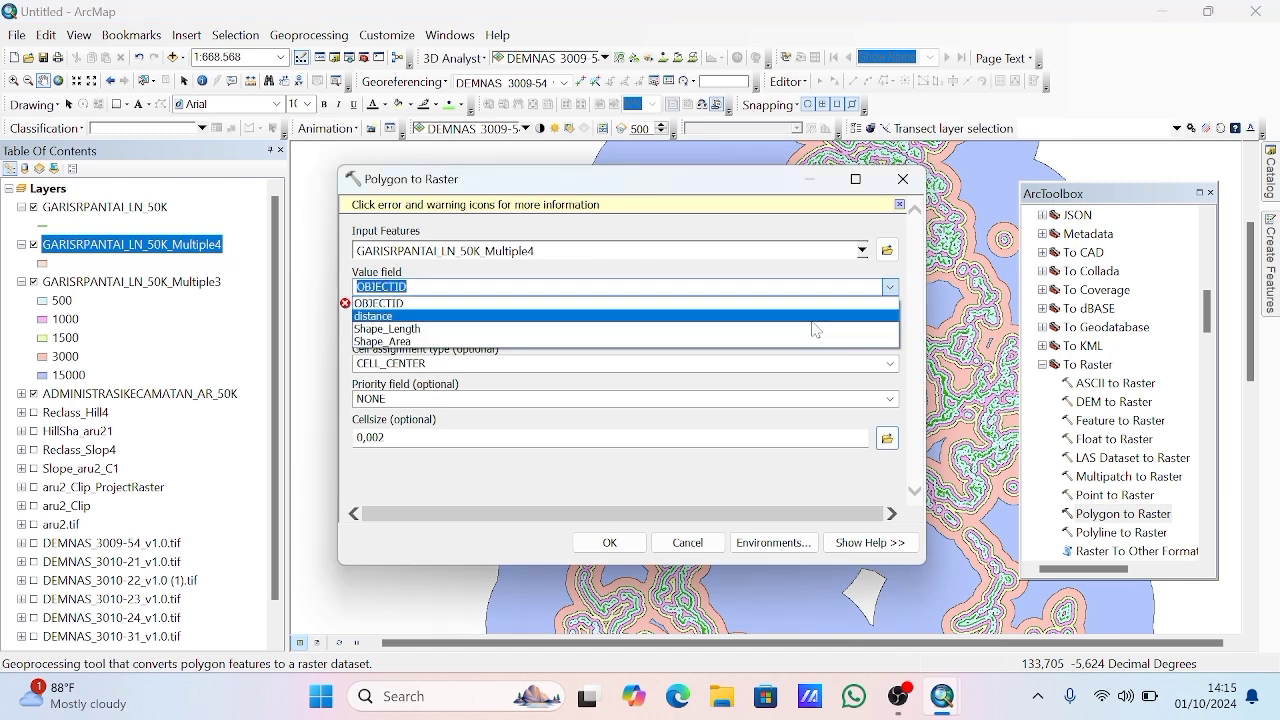
pyautogui.press('Return')
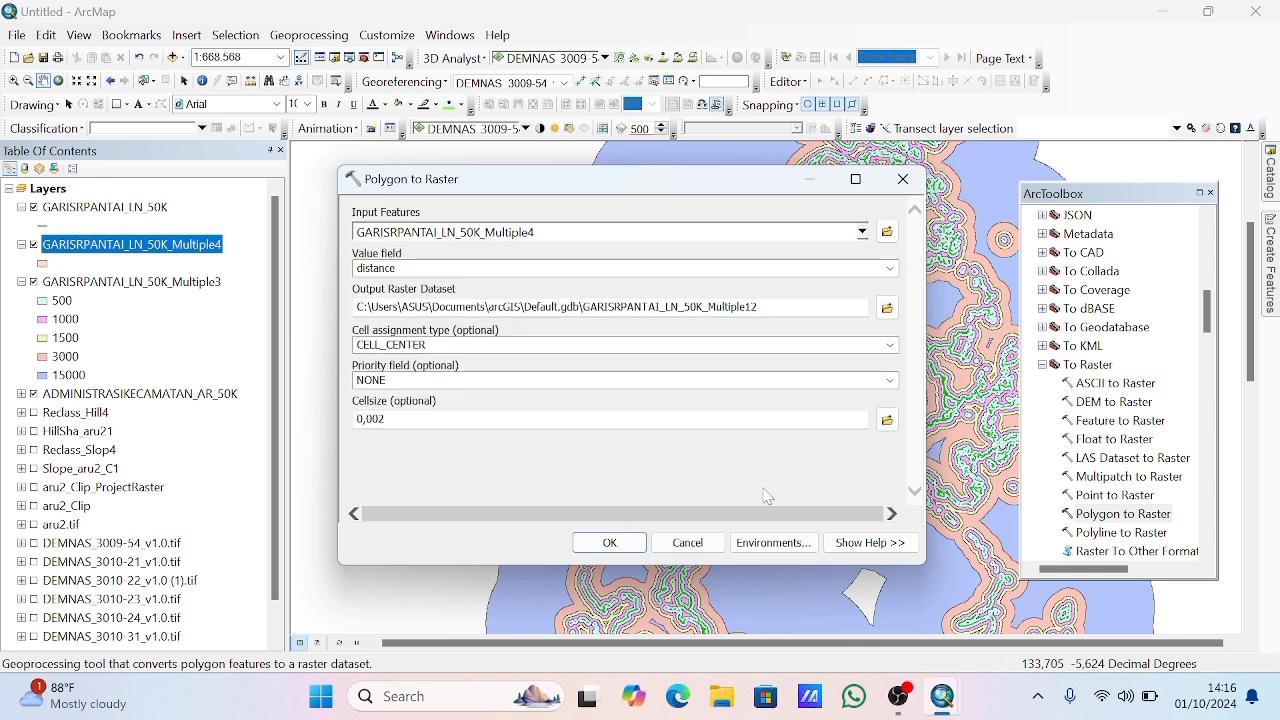
pyautogui.click(610, 542)
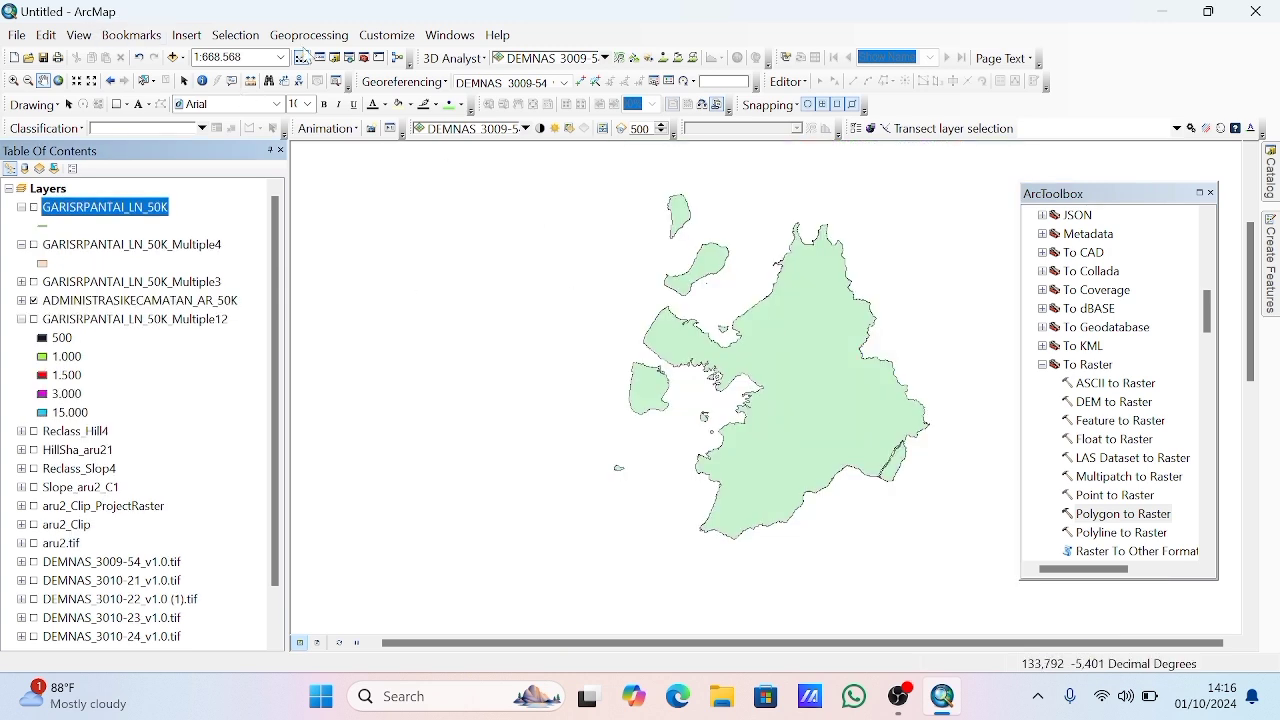
# Add the SUNGAI_AR_50K.shp river shapefile from the KAB. KEPULAUAN ARU folder to the map
pyautogui.click(48, 190)
pyautogui.rightClick(48, 190)
pyautogui.click(80, 195)
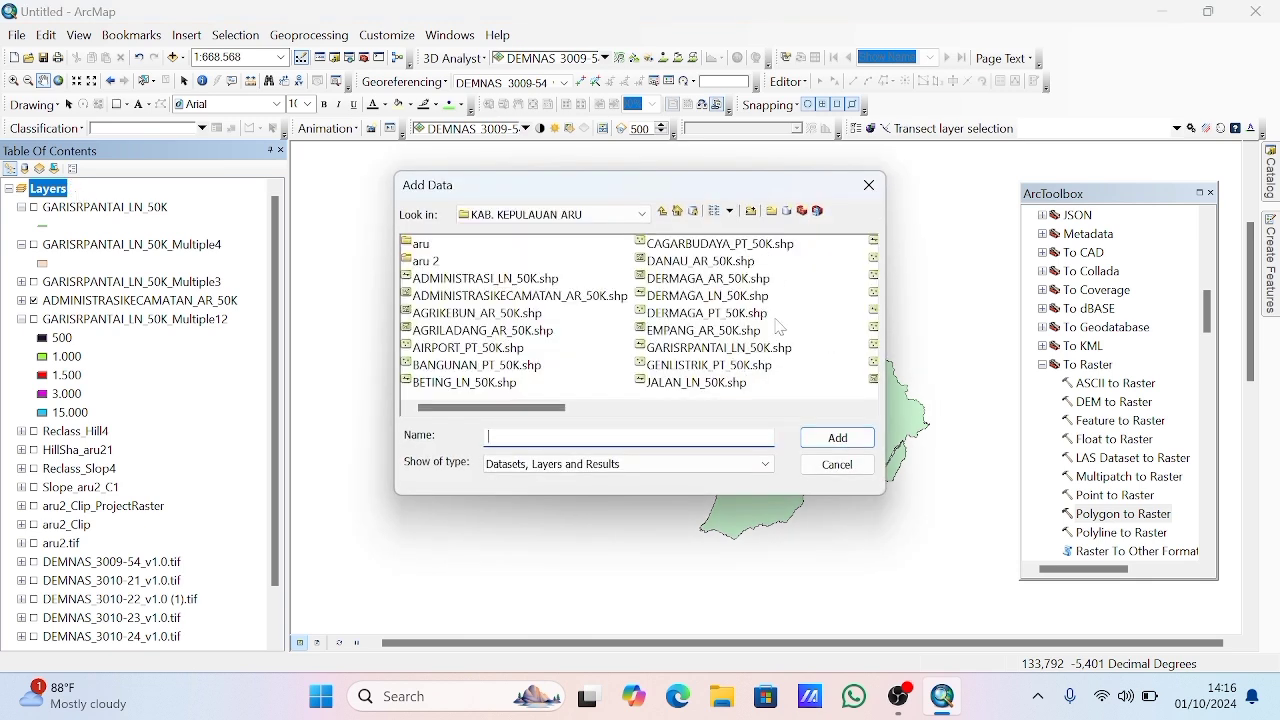
pyautogui.scroll(-2, 779, 327)
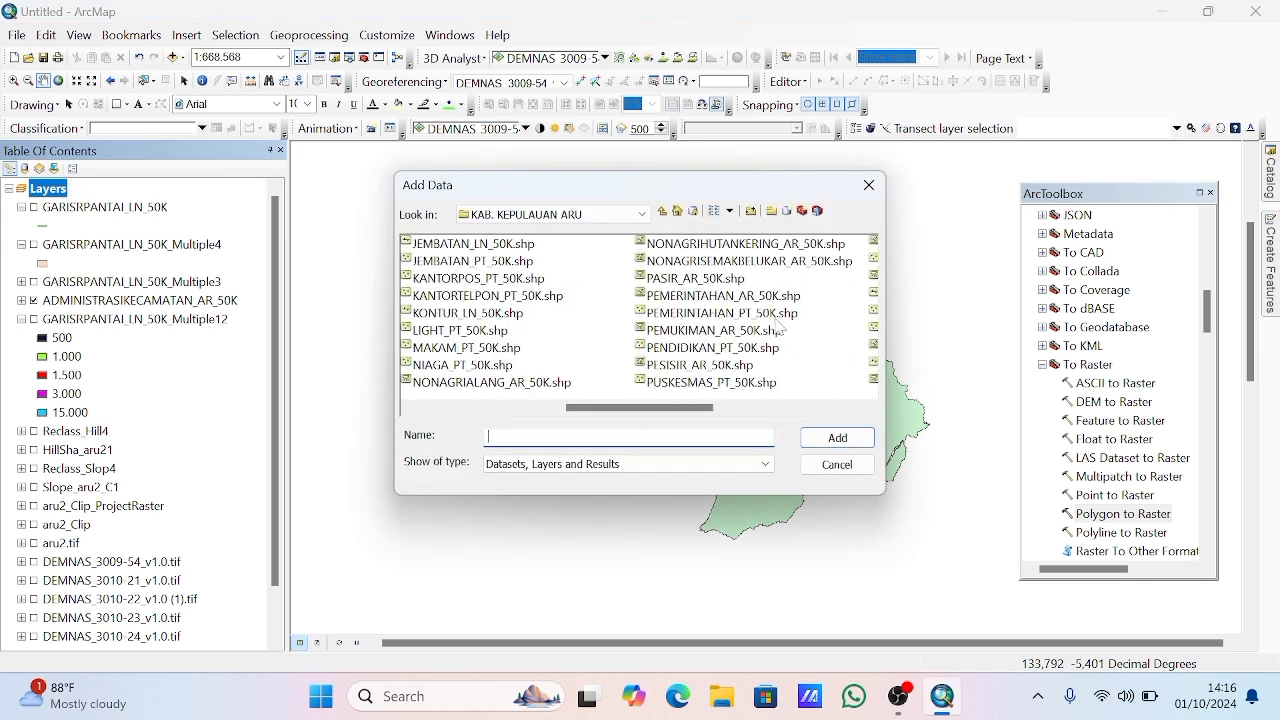
pyautogui.scroll(-2, 779, 327)
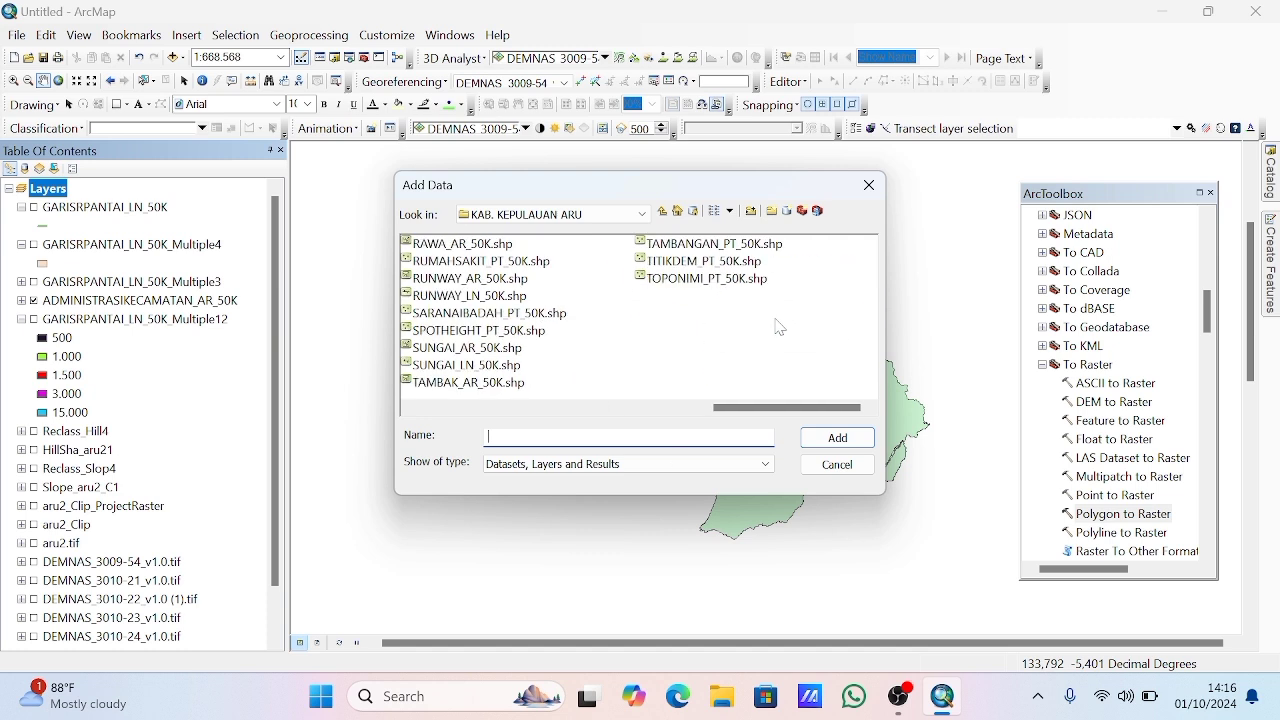
pyautogui.click(472, 349)
pyautogui.click(856, 438)
# Set up a Multiple Ring Buffer on SUNGAI_AR_50K with the distances 100, 200, 300, 500 and 15000
pyautogui.scroll(10, 1100, 400)
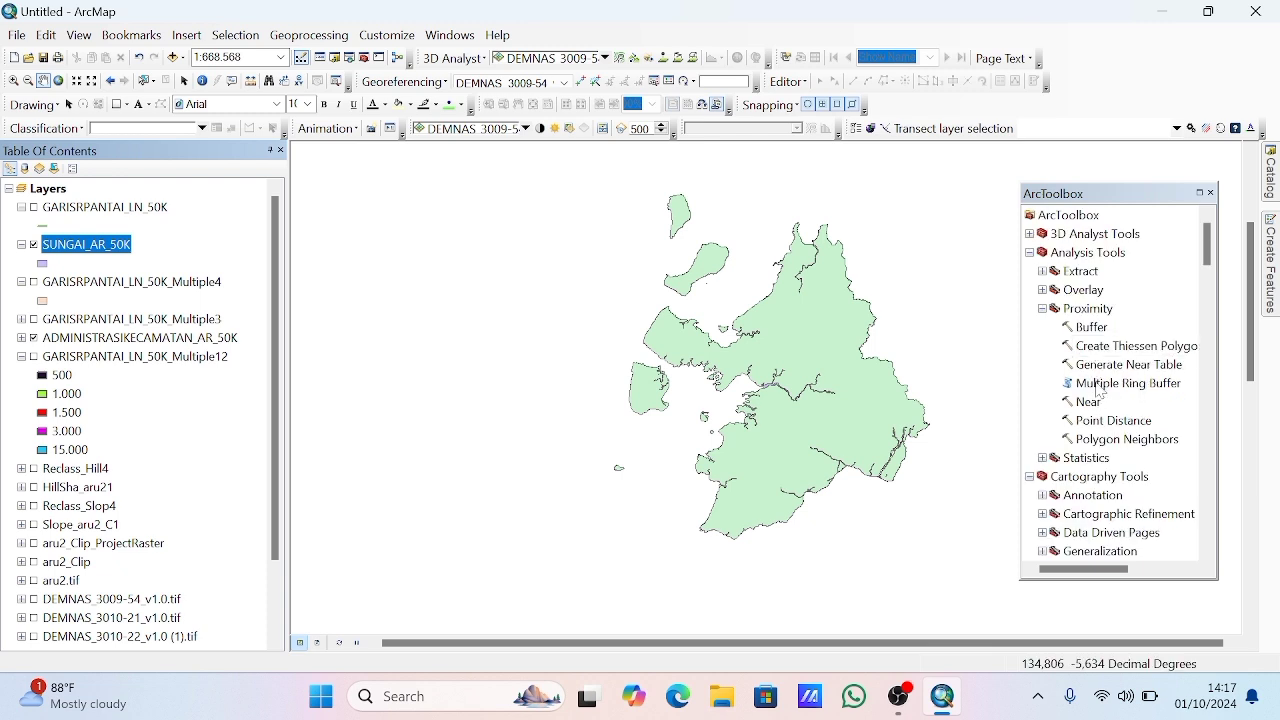
pyautogui.doubleClick(1098, 390)
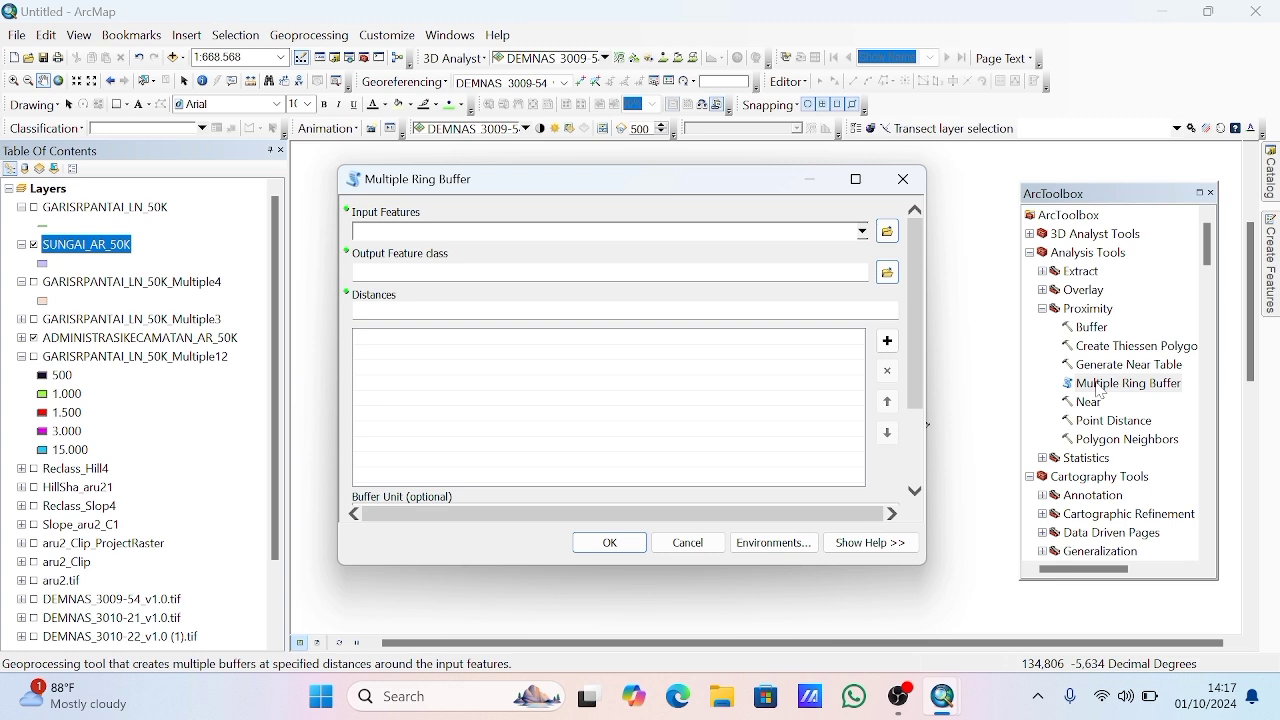
pyautogui.click(80, 258)
pyautogui.moveTo(80, 258); pyautogui.dragTo(457, 234)
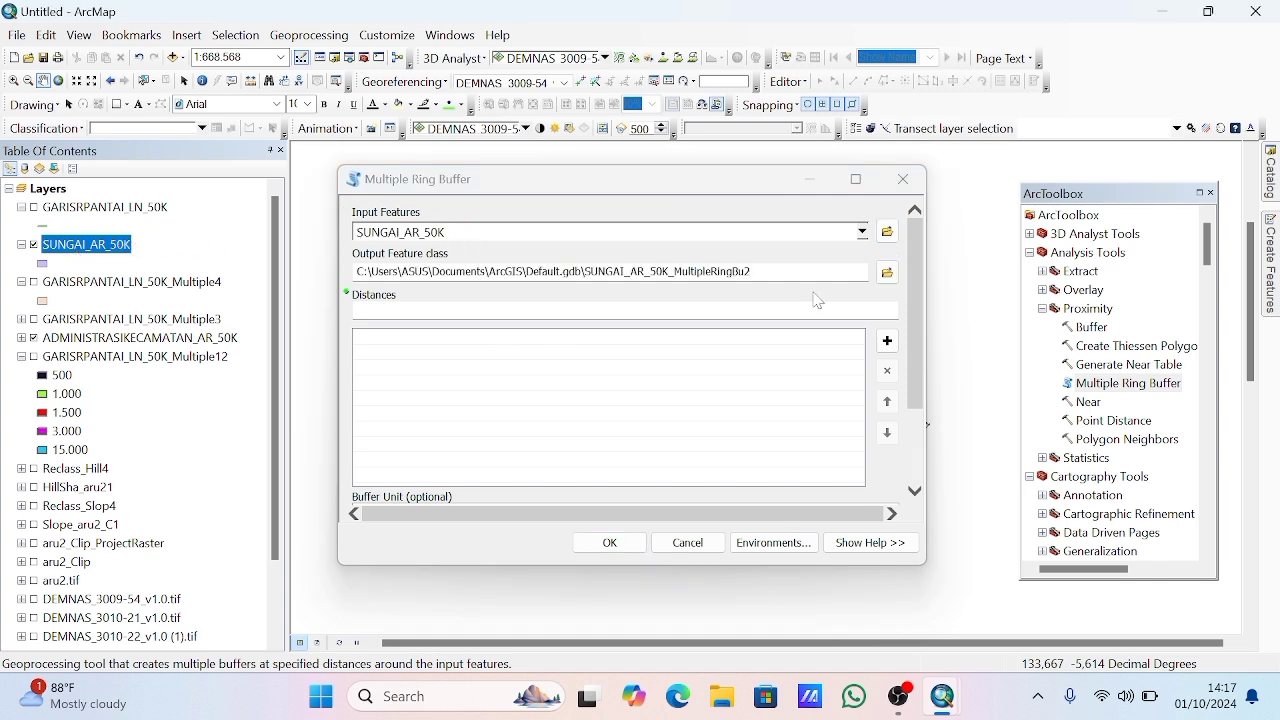
pyautogui.click(895, 309)
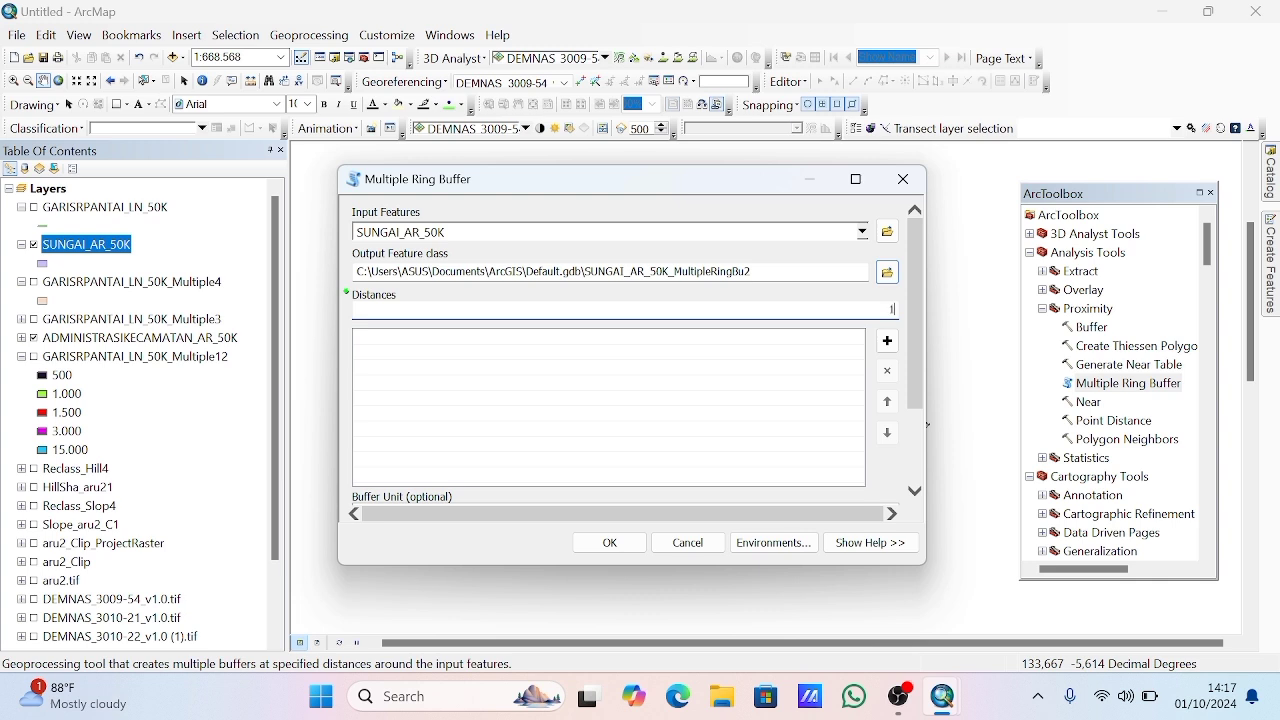
pyautogui.click(887, 341)
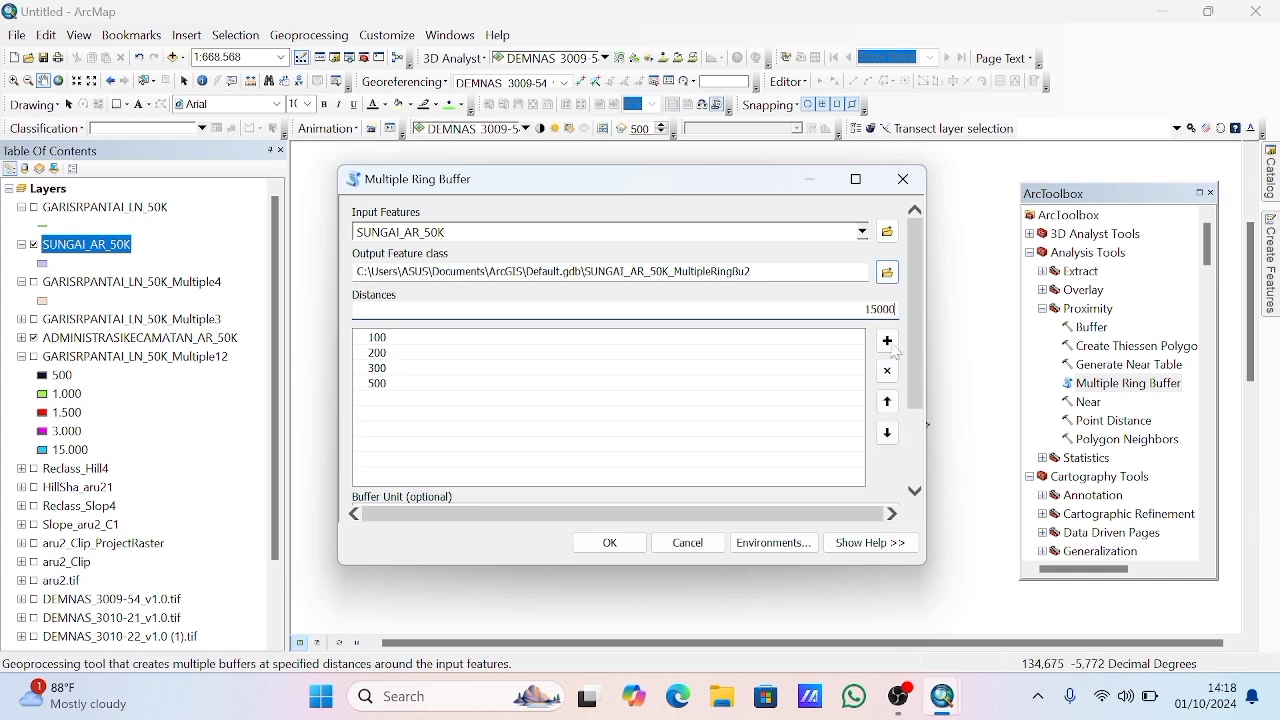
pyautogui.click(887, 341)
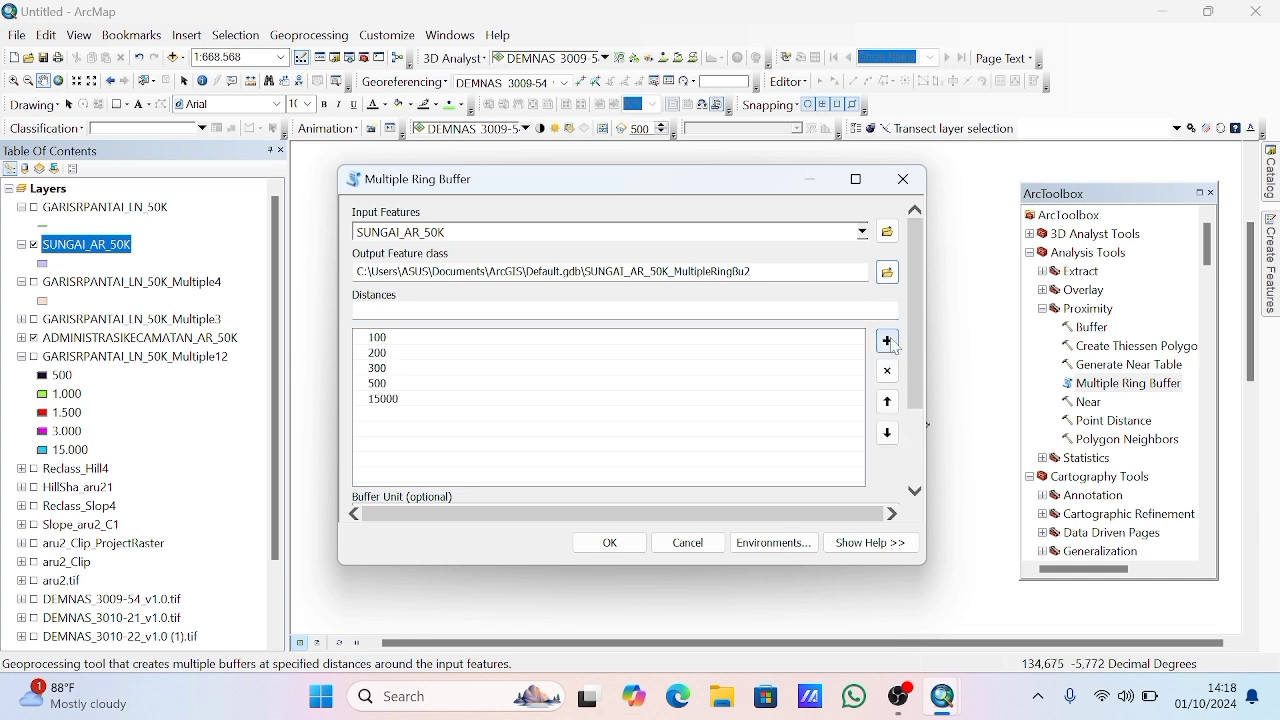
# Set the river buffer unit to Meters and run the multiple ring buffer
pyautogui.click(917, 493)
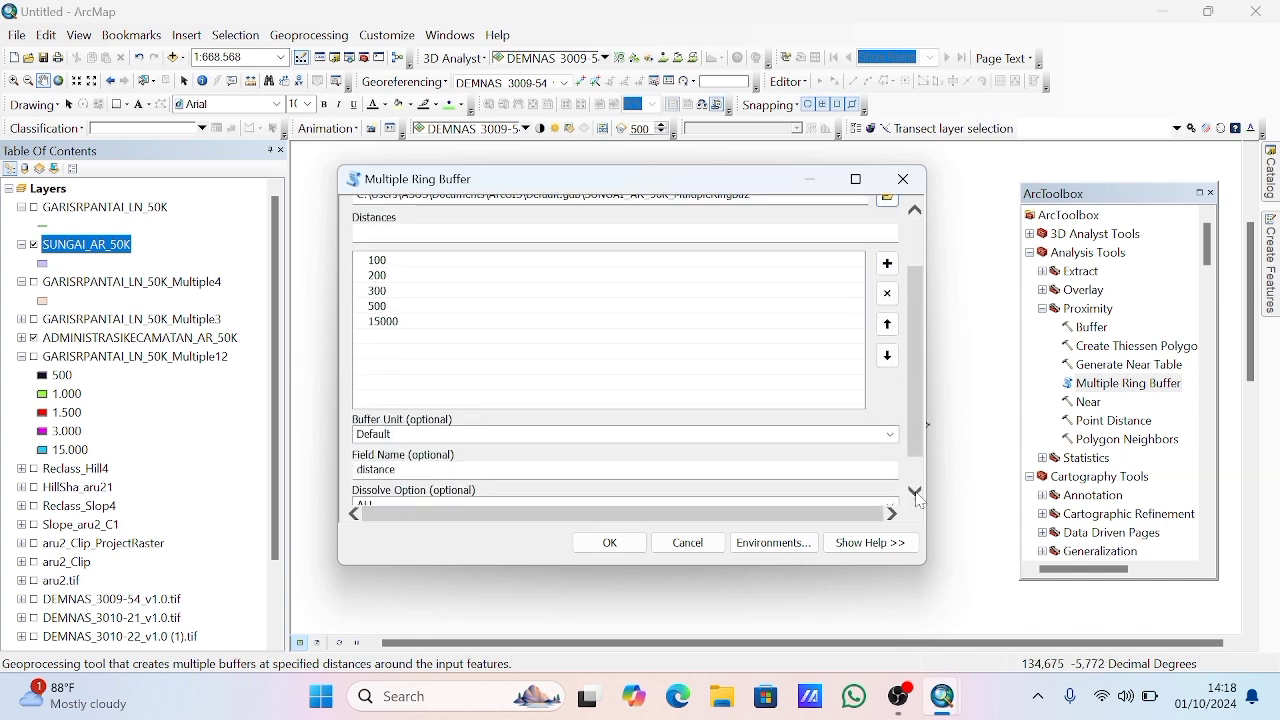
pyautogui.click(917, 494)
pyautogui.click(891, 394)
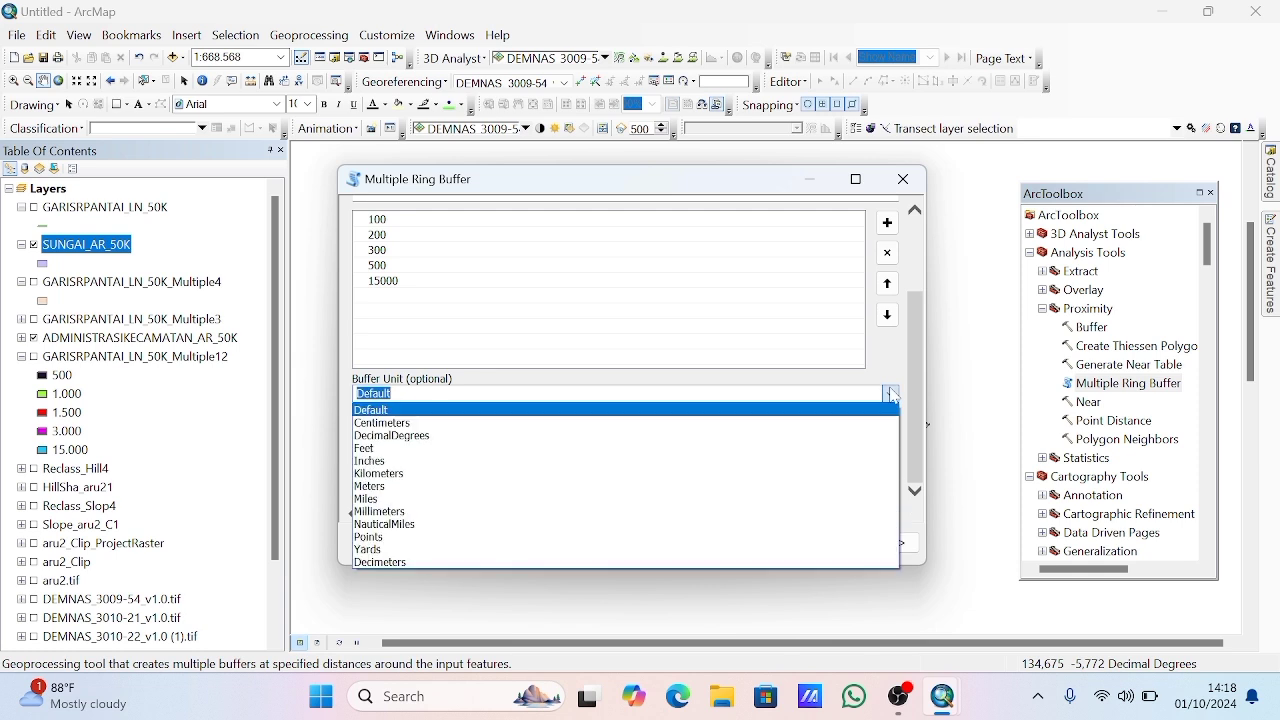
pyautogui.click(685, 488)
pyautogui.click(617, 542)
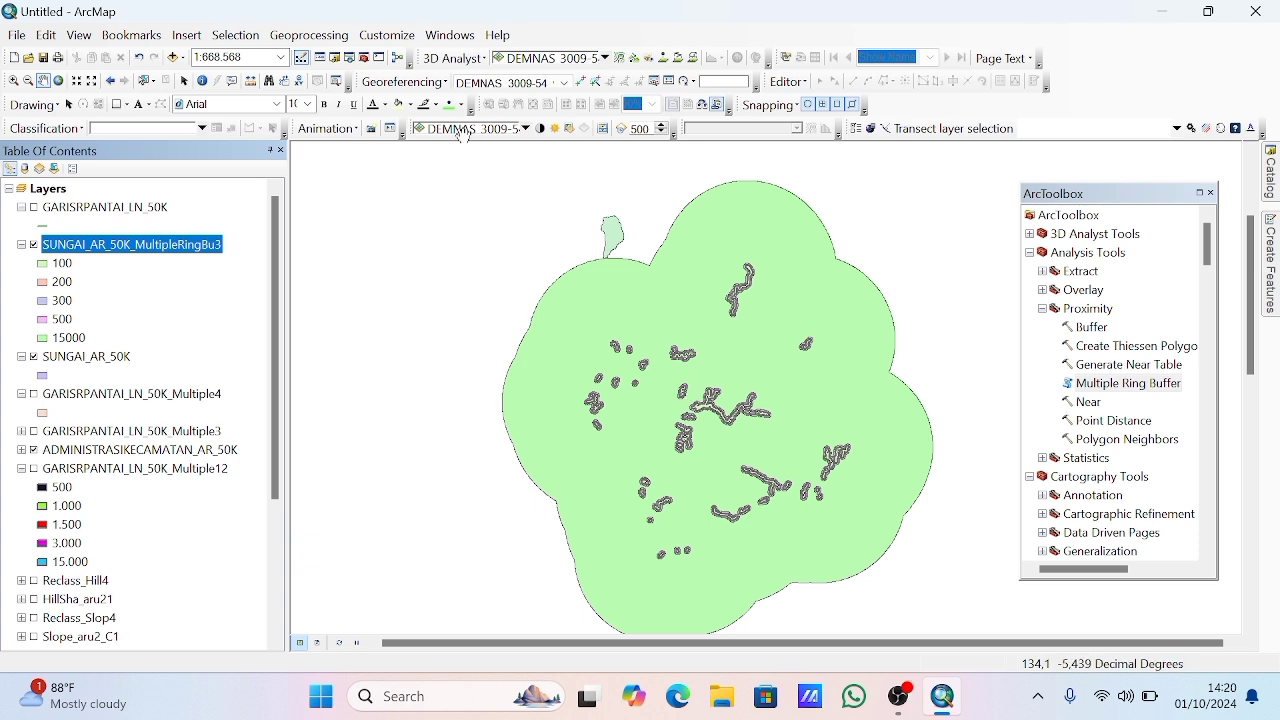
# Clip the SUNGAI_AR_50K_MultipleRingBu3 river buffers to the ADMINISTRASIKECAMATAN_AR_50K district boundaries
pyautogui.click(318, 42)
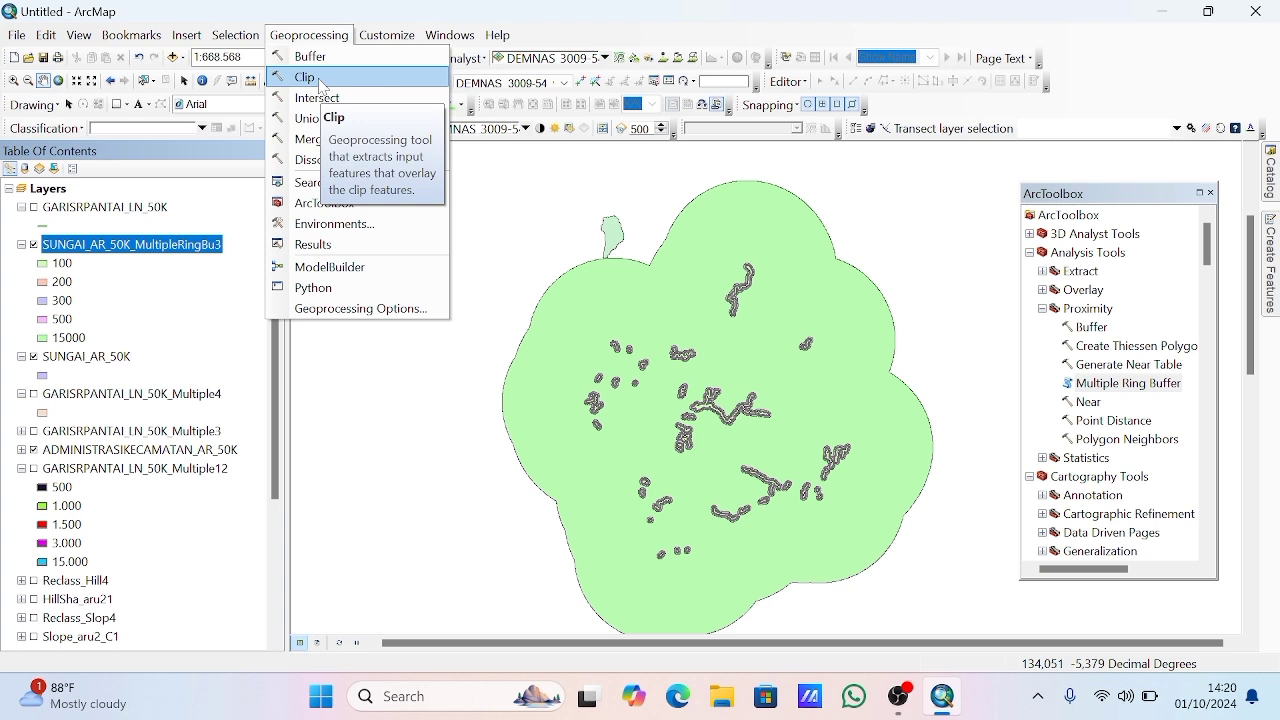
pyautogui.click(320, 80)
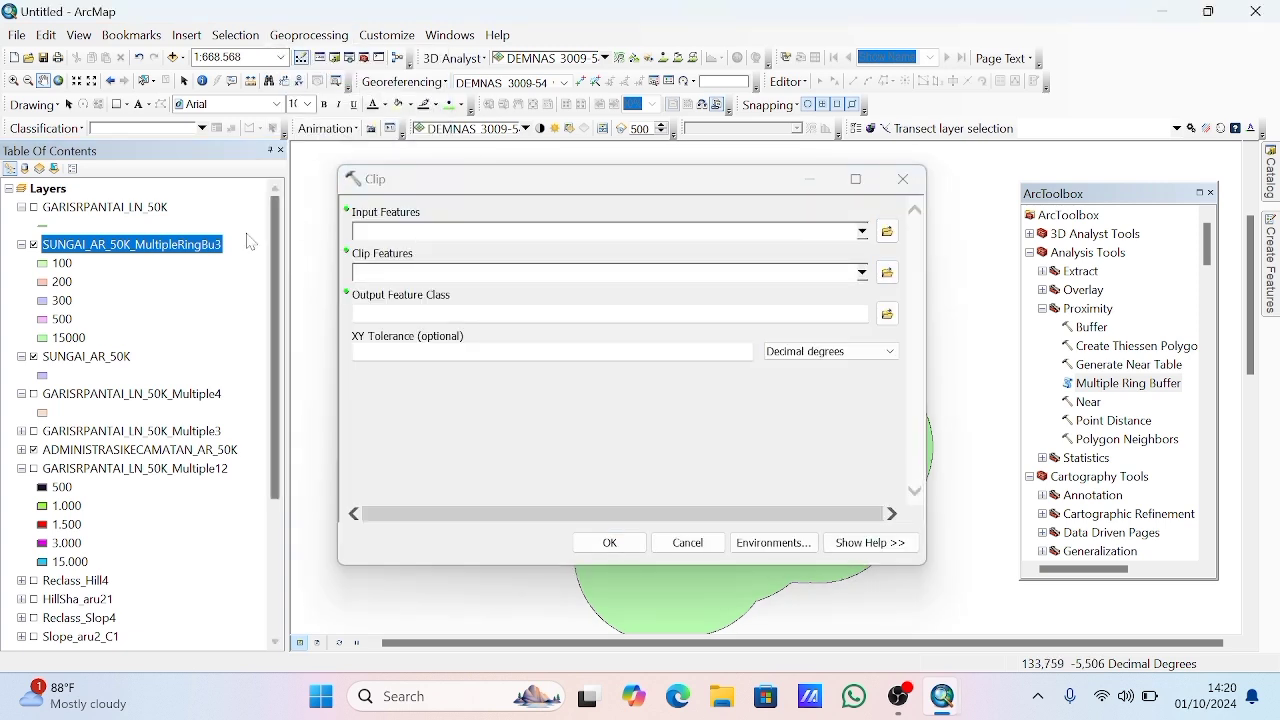
pyautogui.moveTo(203, 245); pyautogui.dragTo(385, 236)
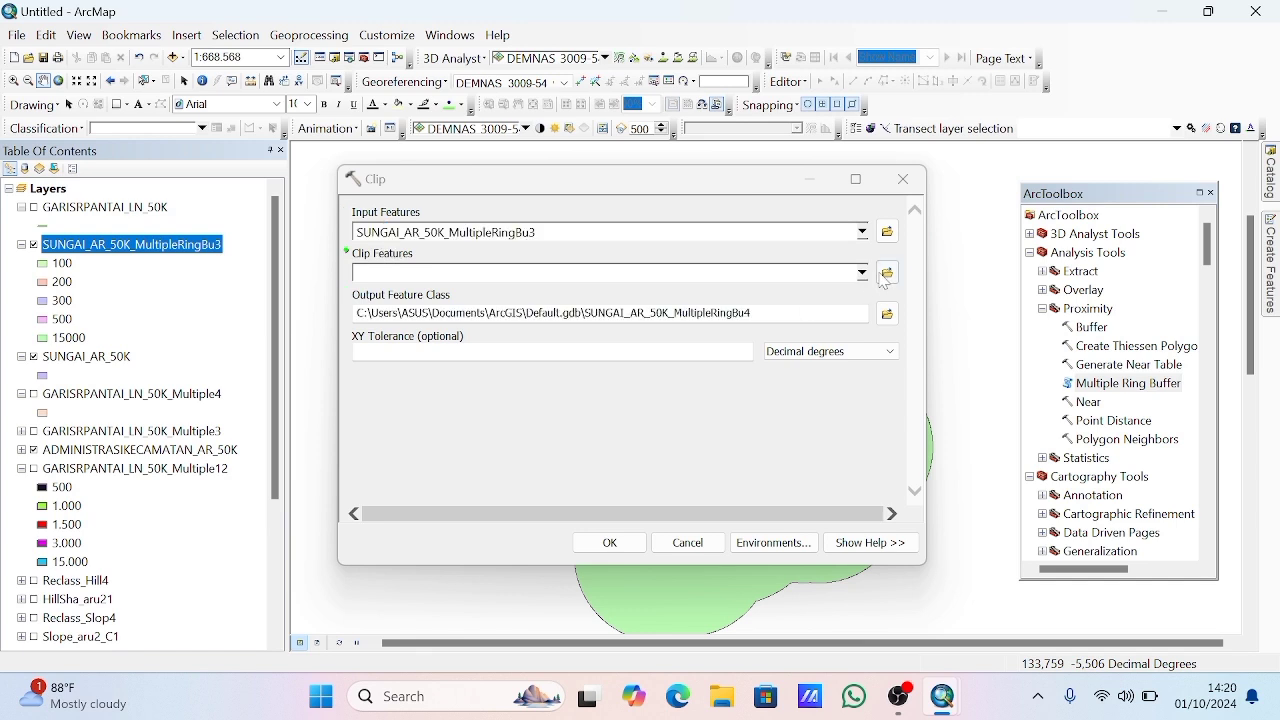
pyautogui.click(886, 272)
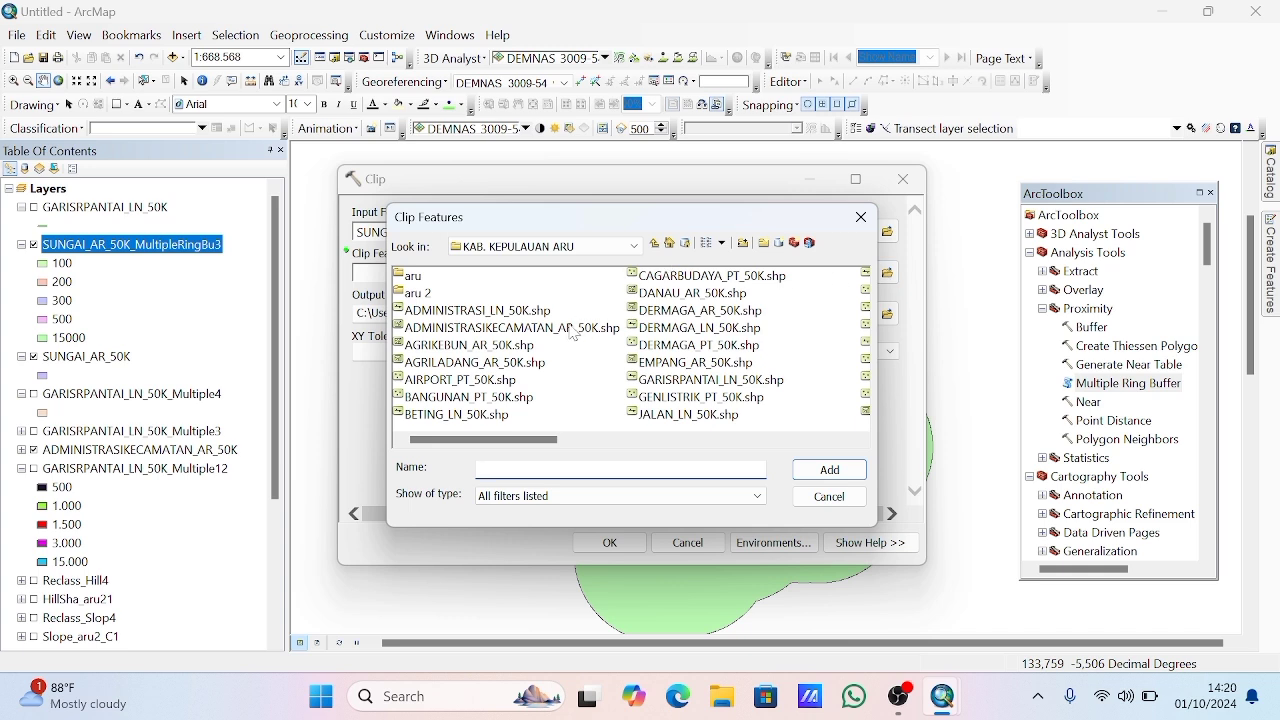
pyautogui.click(860, 217)
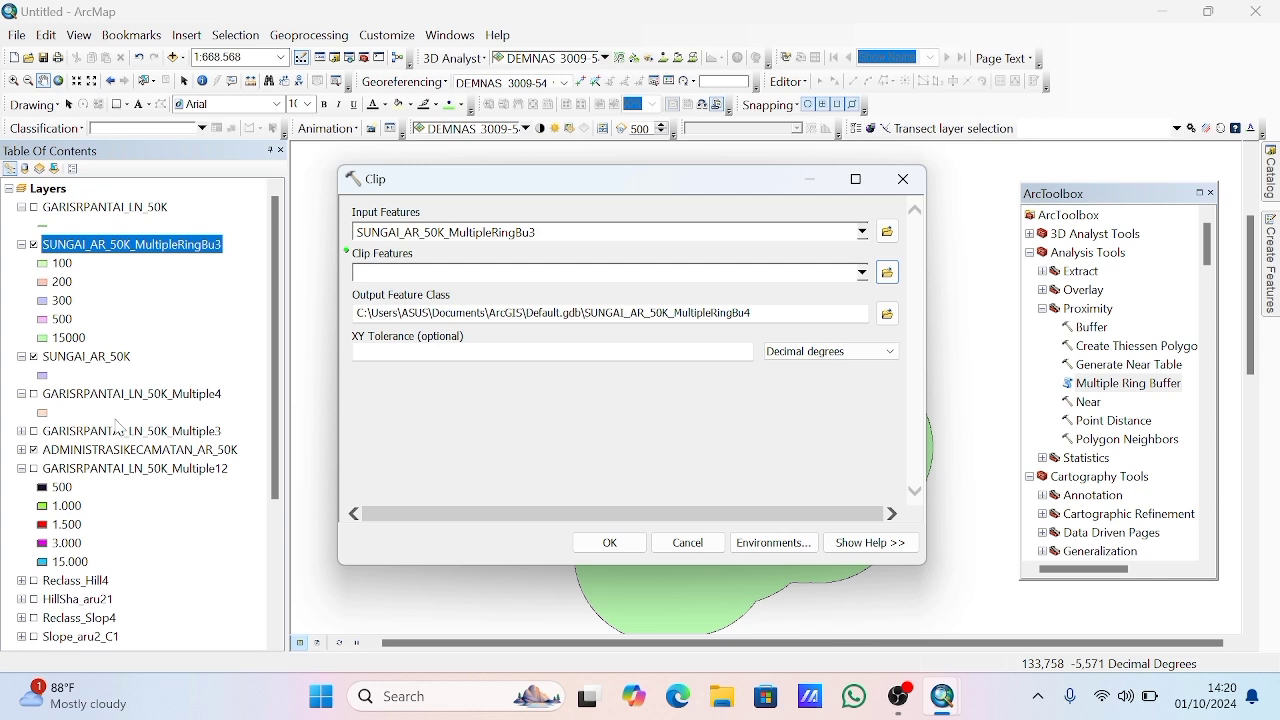
pyautogui.moveTo(117, 453); pyautogui.dragTo(452, 276)
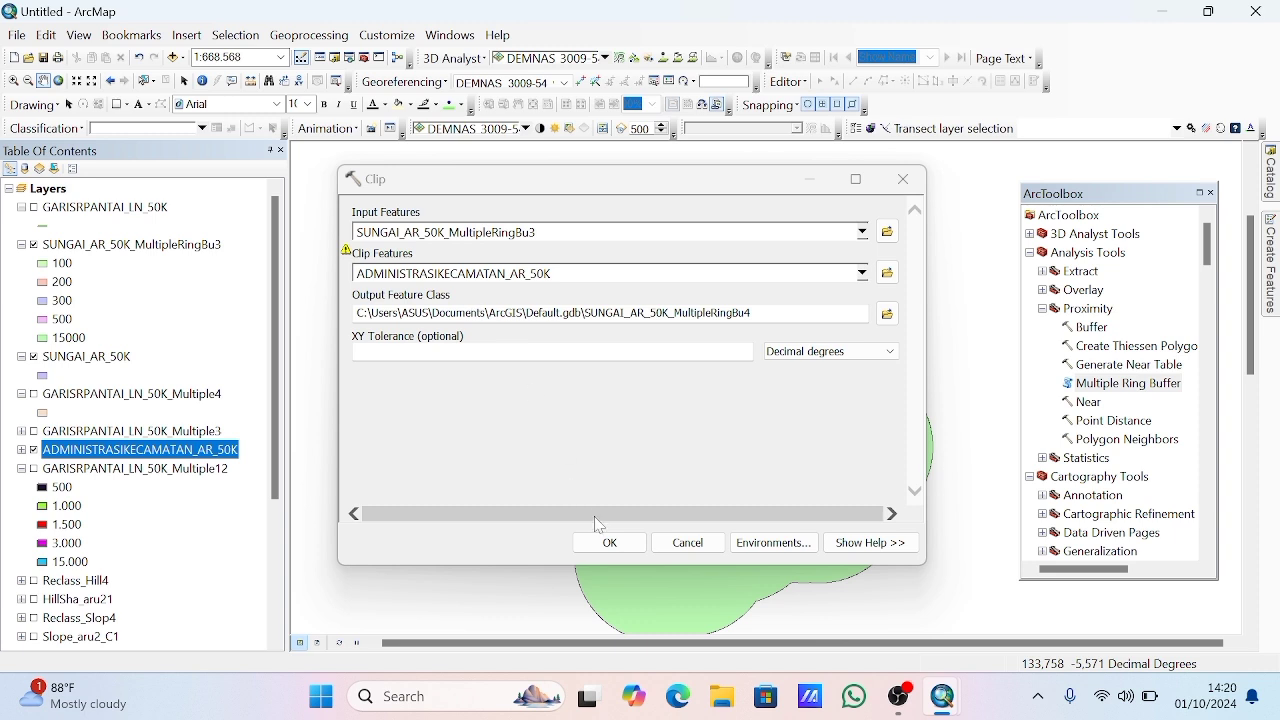
pyautogui.click(612, 542)
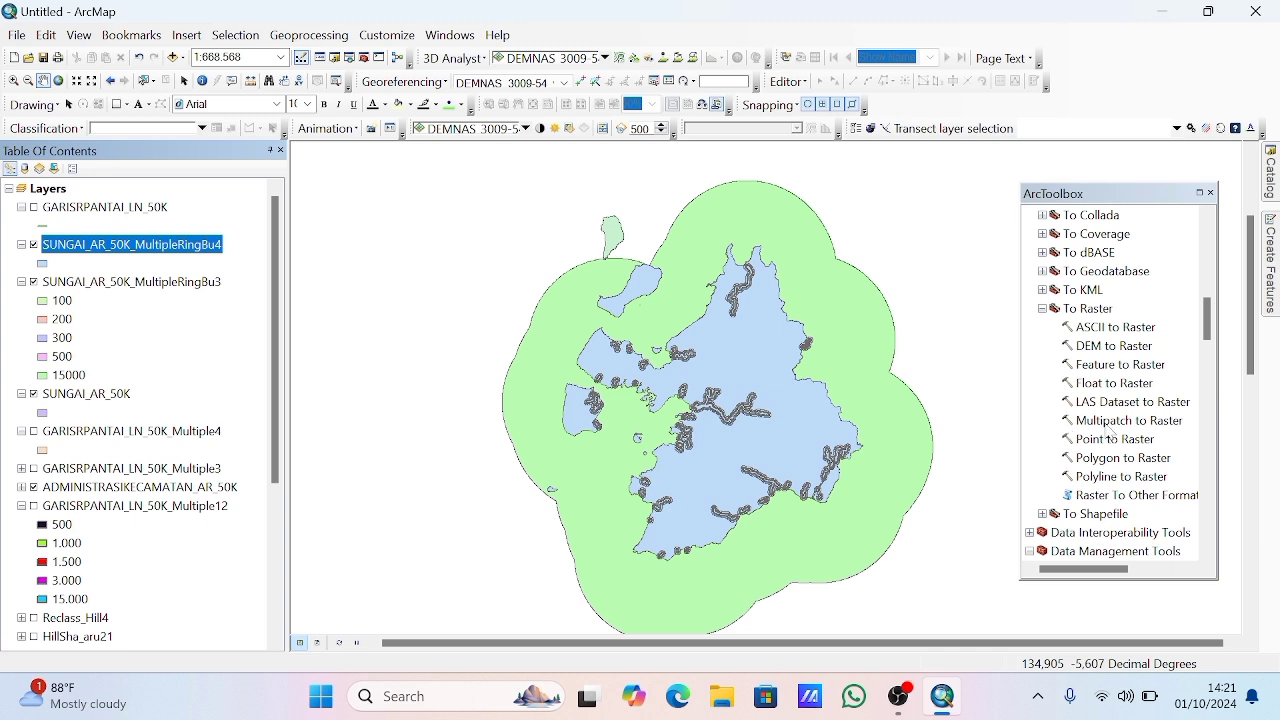
# Convert the clipped SUNGAI_AR_50K_MultipleRingBu4 polygons to a raster by the distance field, with the output named SUNGAI_AR_50K_MultipleRingBu12
pyautogui.doubleClick(1121, 459)
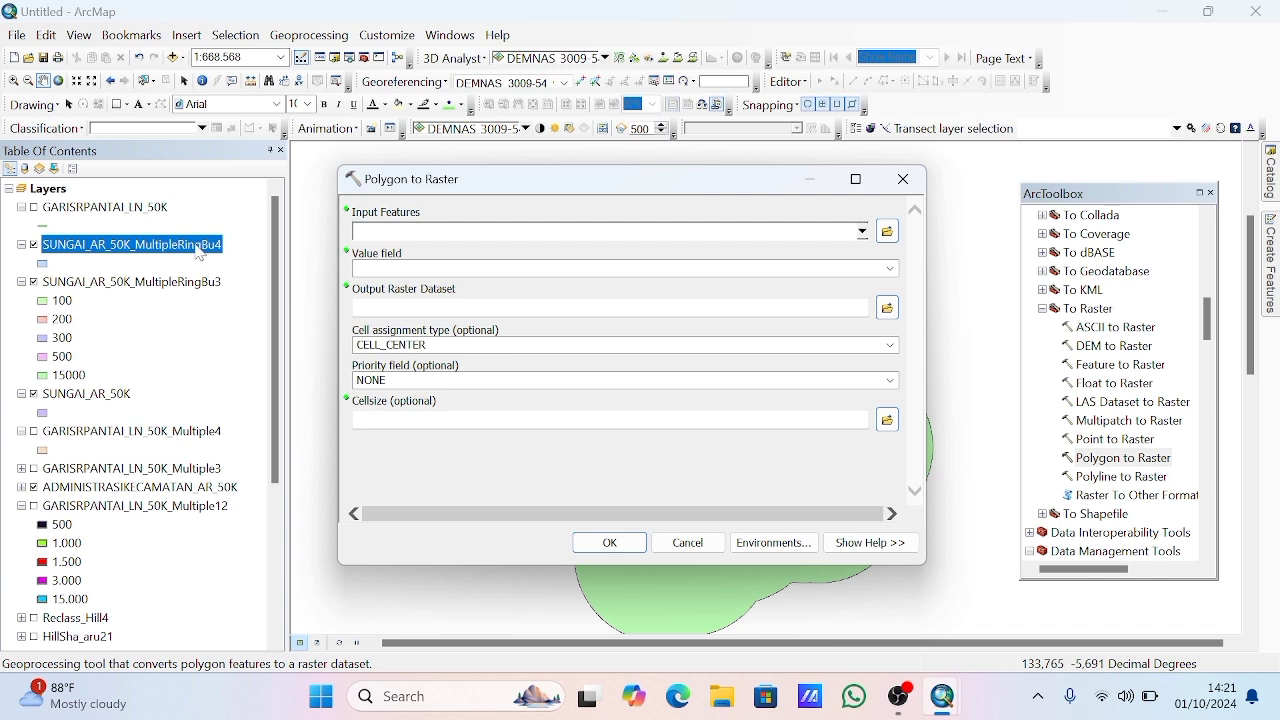
pyautogui.moveTo(199, 252); pyautogui.dragTo(398, 232)
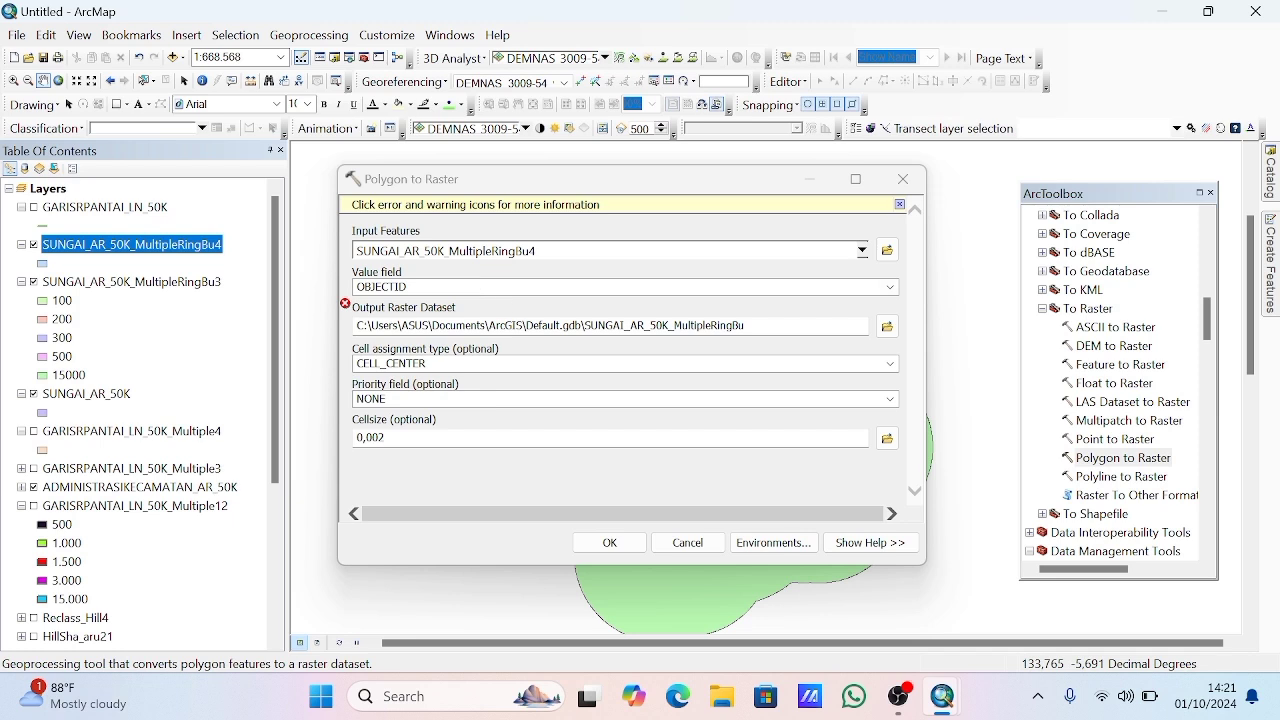
pyautogui.click(889, 287)
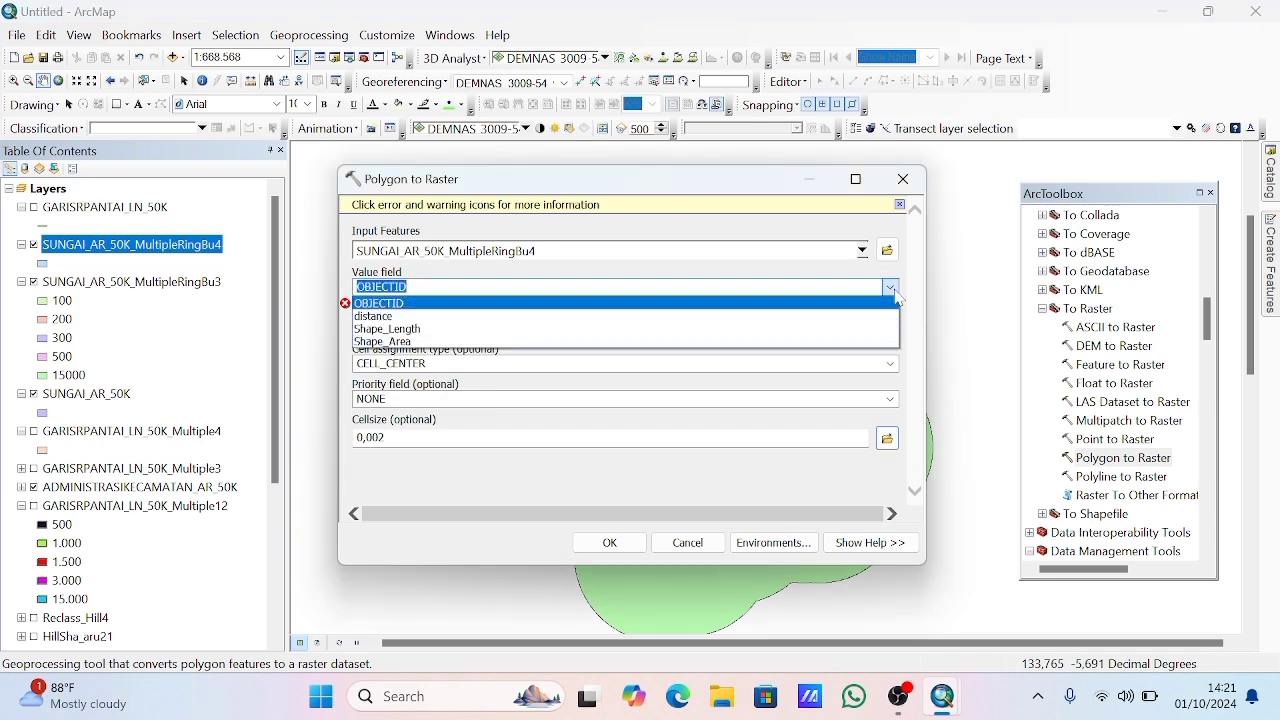
pyautogui.click(818, 317)
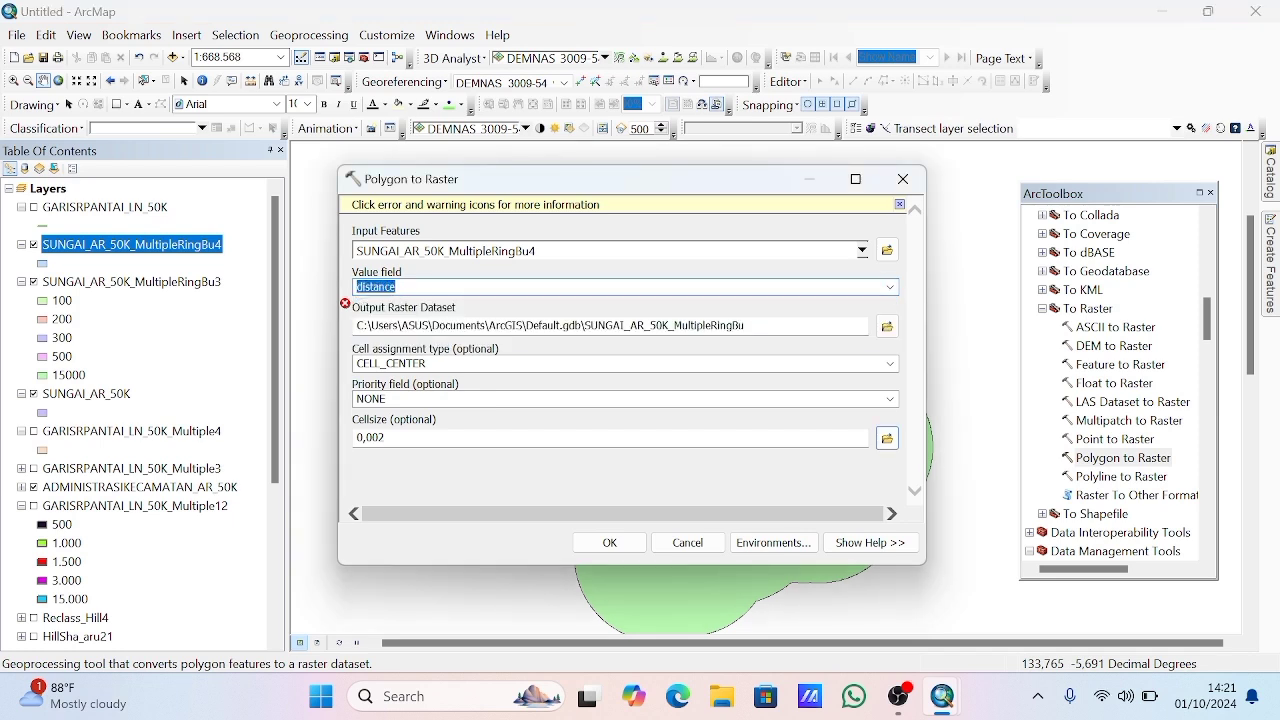
pyautogui.click(796, 324)
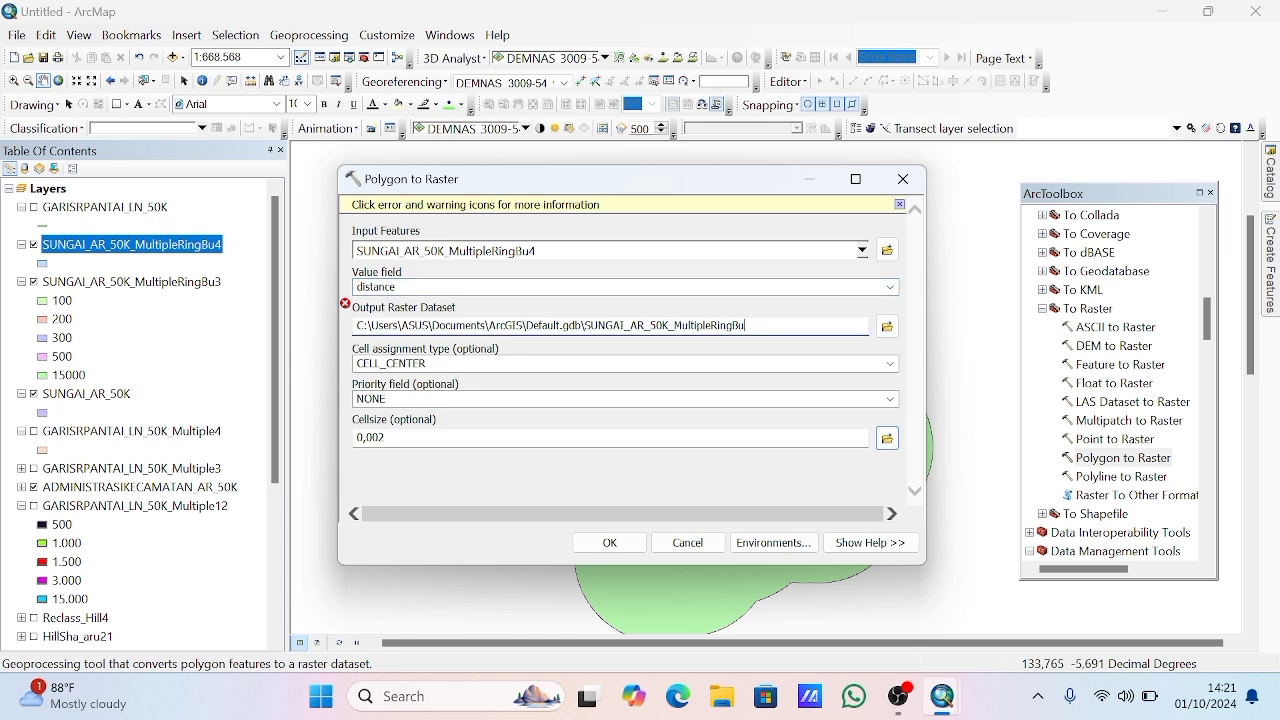
pyautogui.write('12')
pyautogui.click(782, 480)
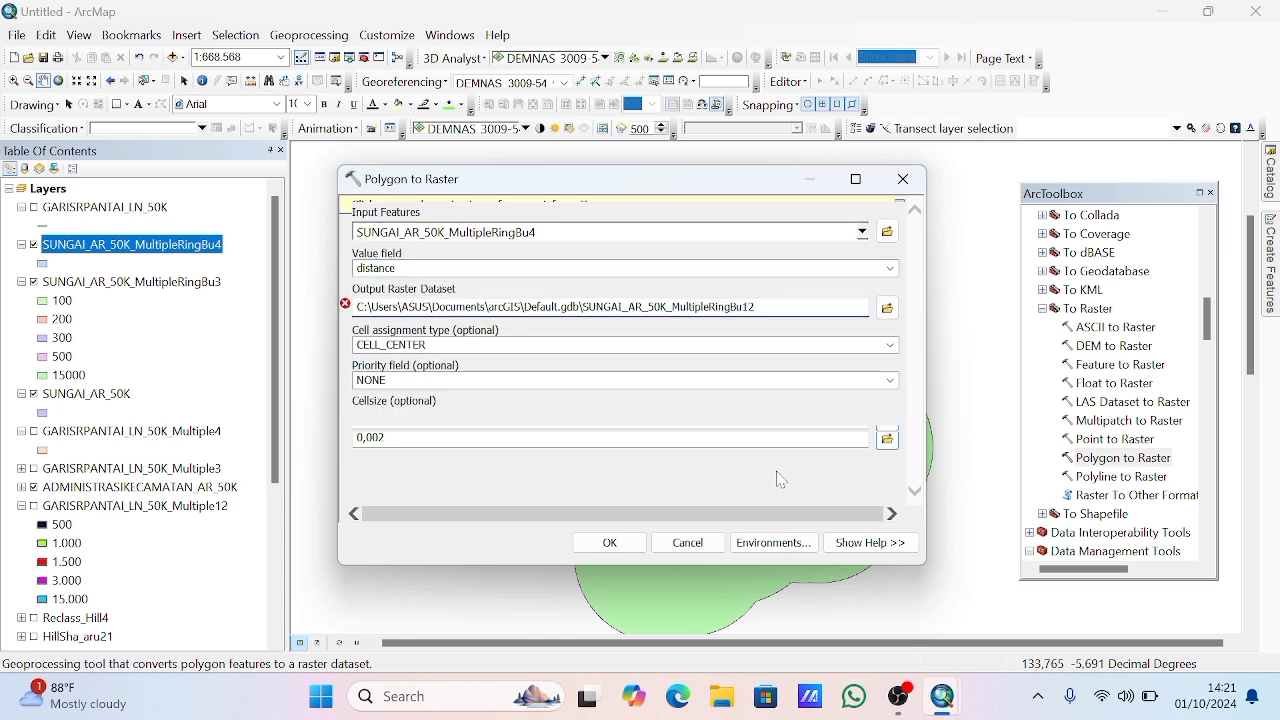
pyautogui.click(609, 543)
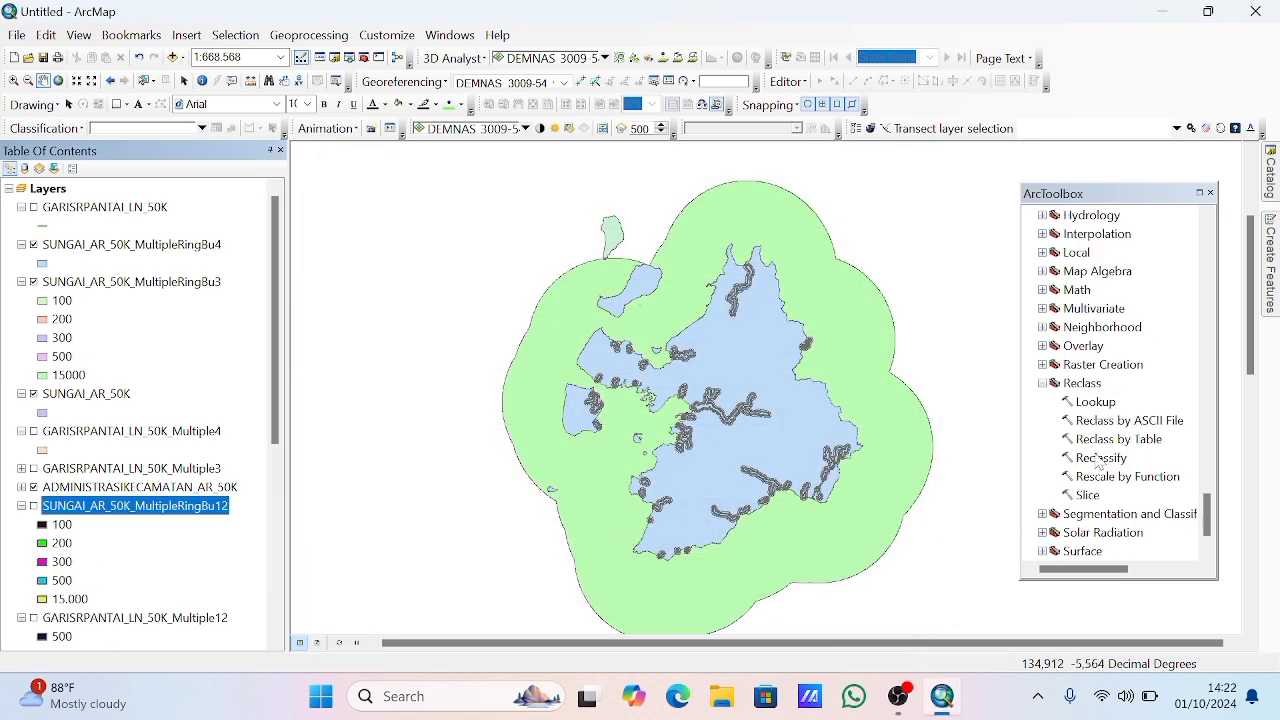
# Reclassify the SUNGAI_AR_50K_MultipleRingBu12 raster with reversed new values, so distances 100 to 15000 score 5 down to 1
pyautogui.click(1098, 458)
pyautogui.doubleClick(1098, 459)
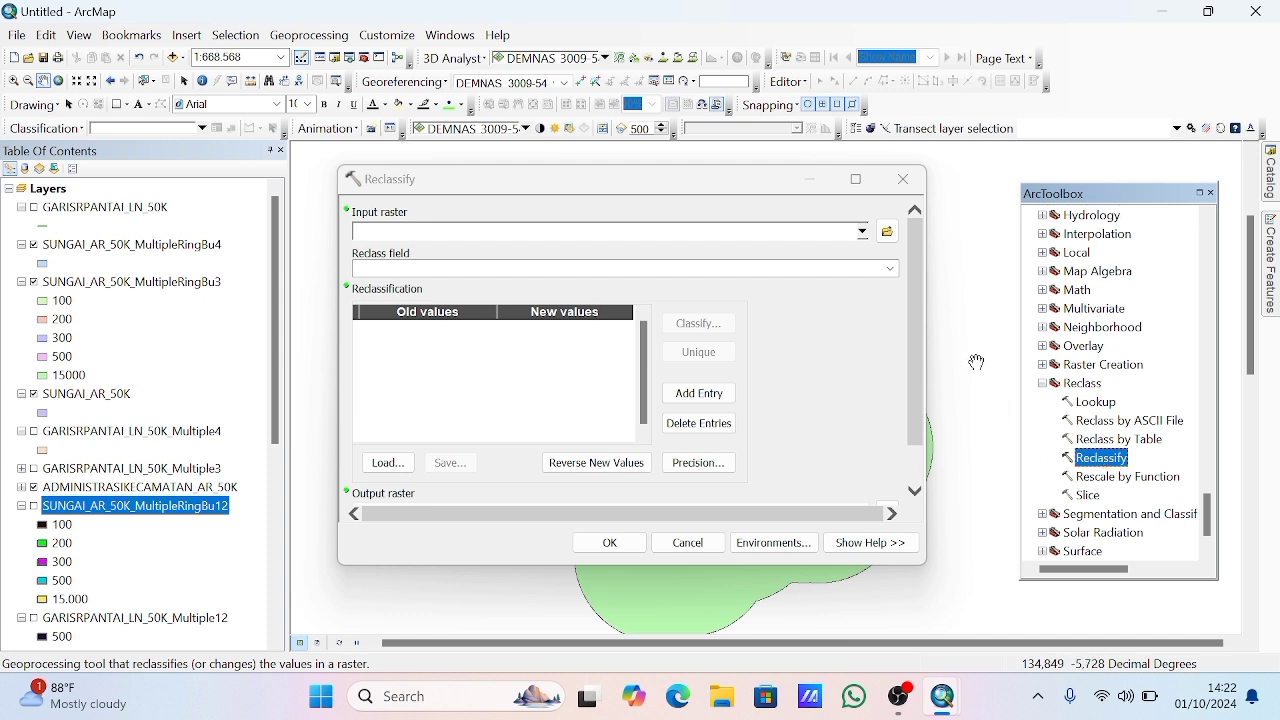
pyautogui.moveTo(140, 506); pyautogui.dragTo(491, 238)
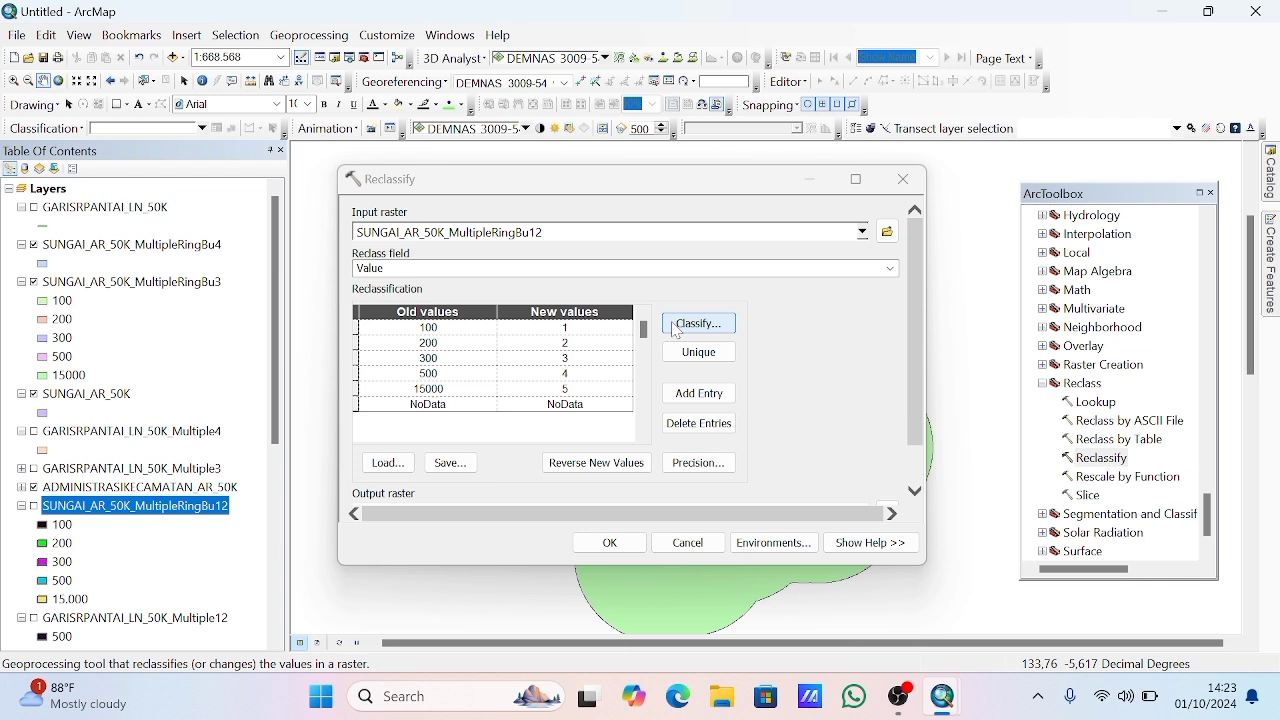
pyautogui.click(617, 471)
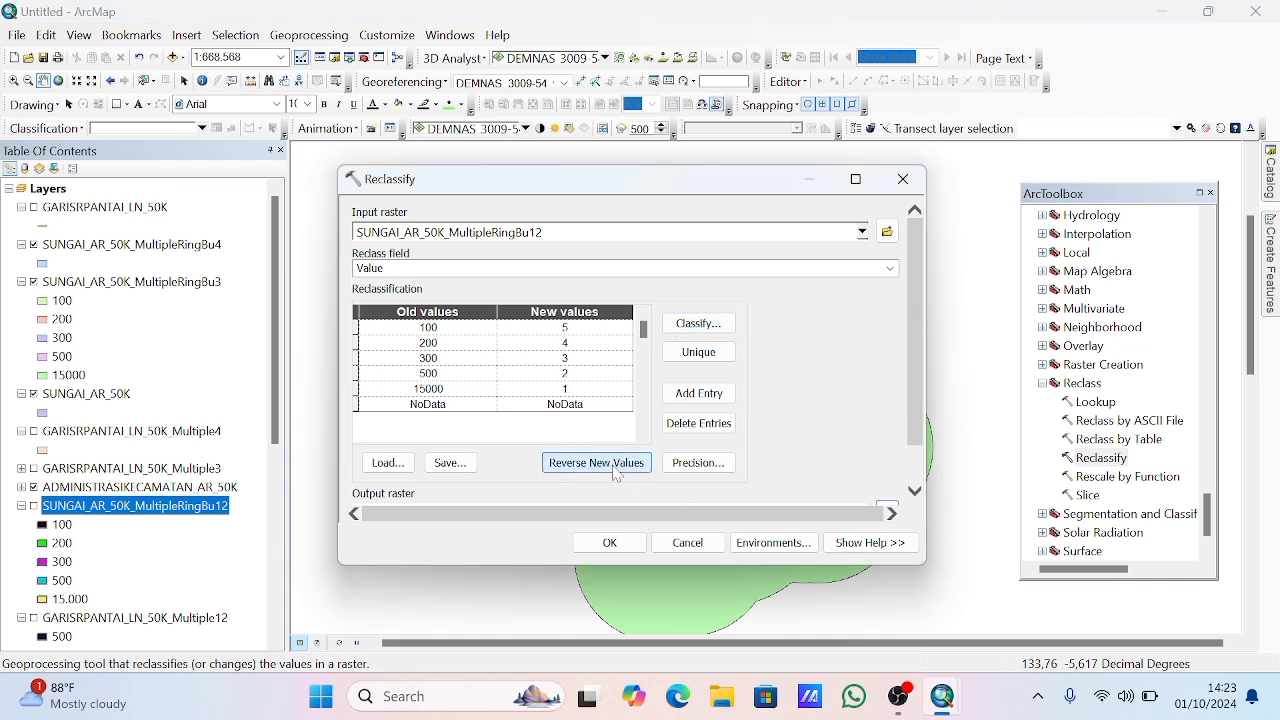
pyautogui.click(608, 543)
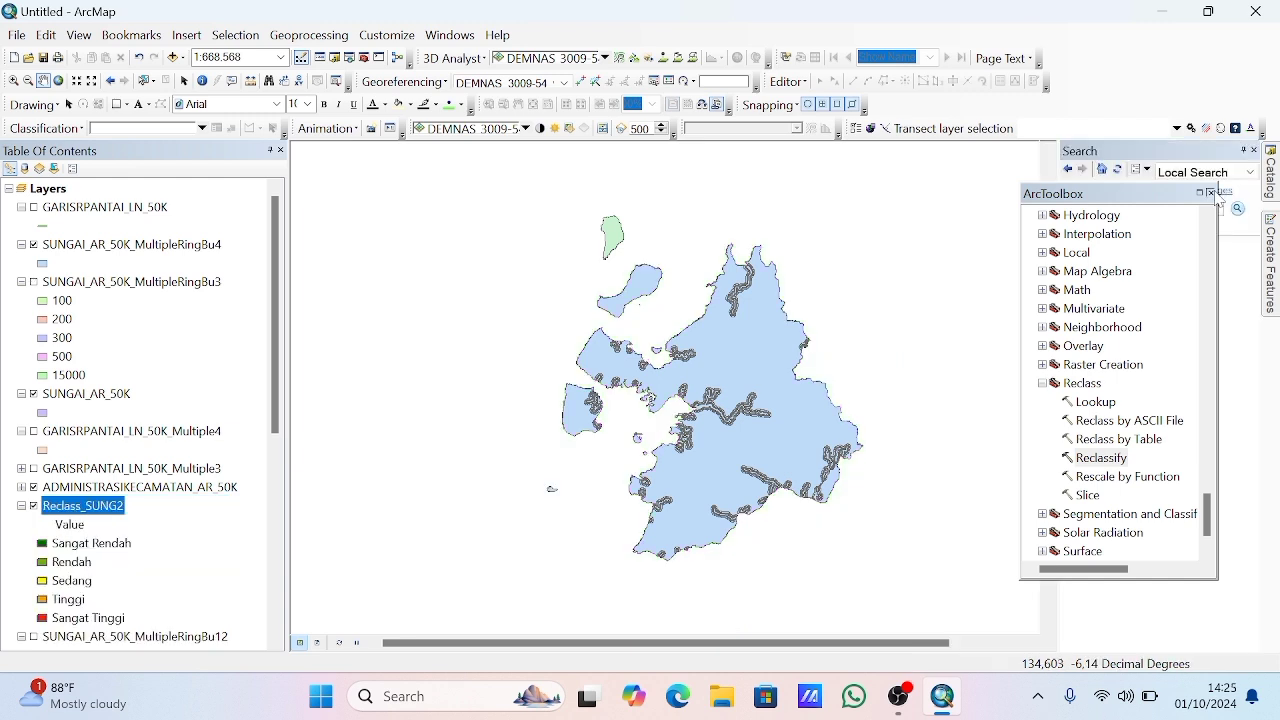
# Find and open the Raster Calculator tool and start the map algebra expression with "Reclass_SUNG2" * 15
pyautogui.click(1211, 193)
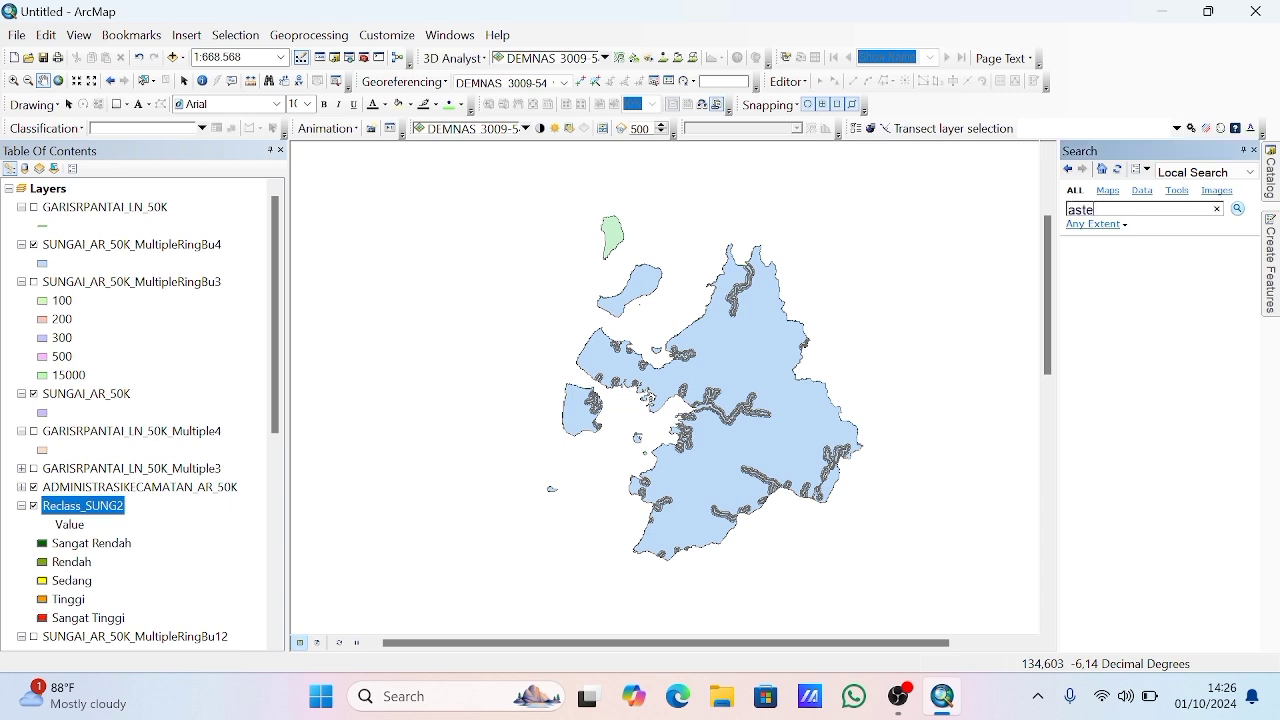
pyautogui.write('RASTER')
pyautogui.click(1115, 308)
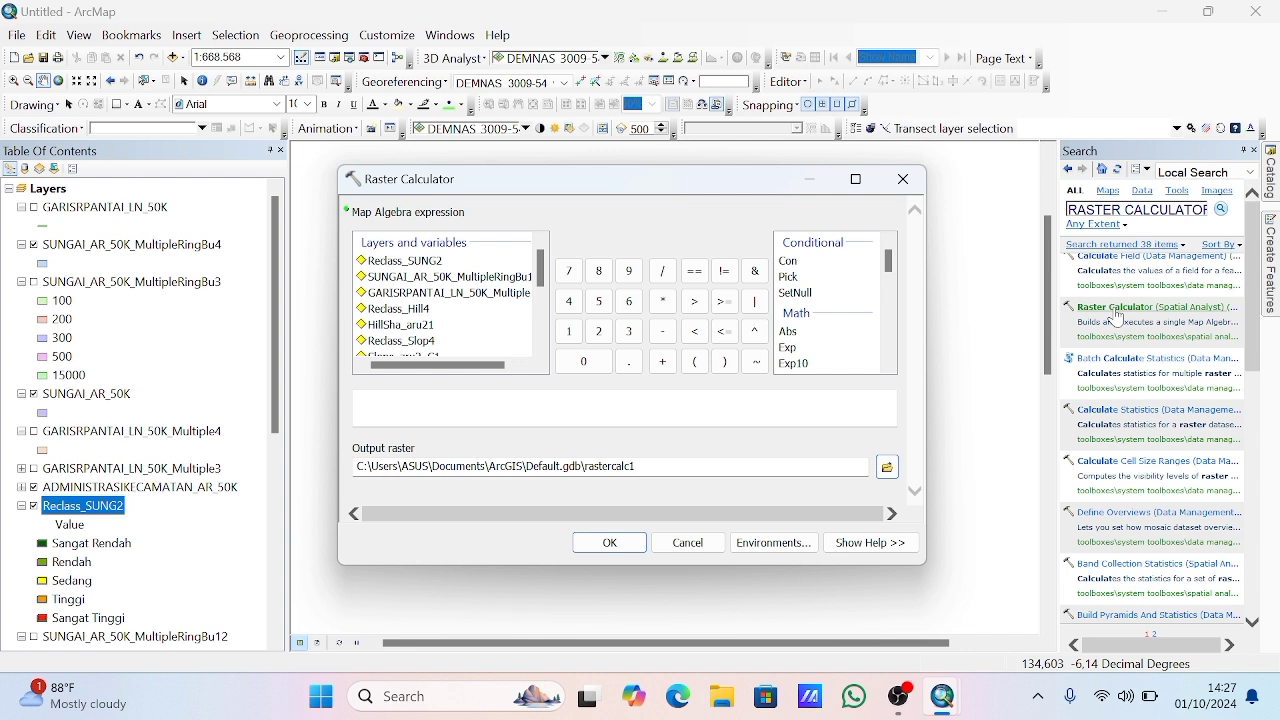
pyautogui.doubleClick(405, 260)
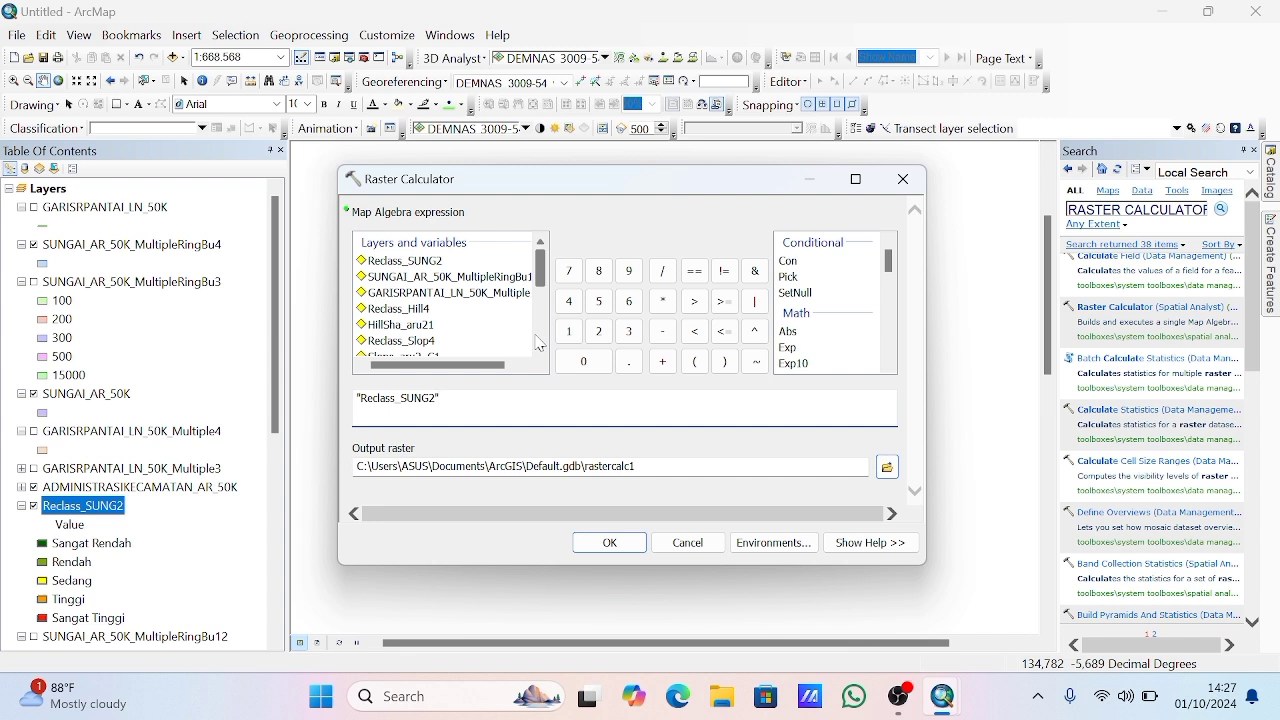
pyautogui.click(665, 302)
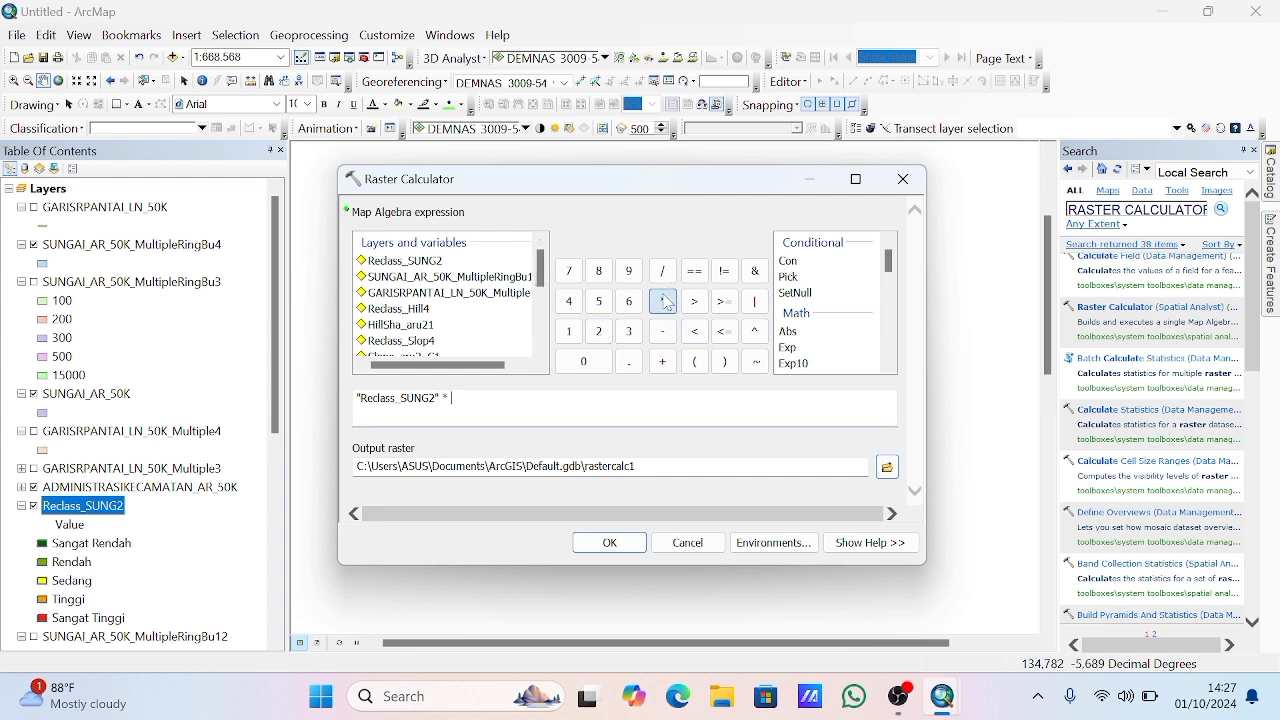
pyautogui.click(569, 331)
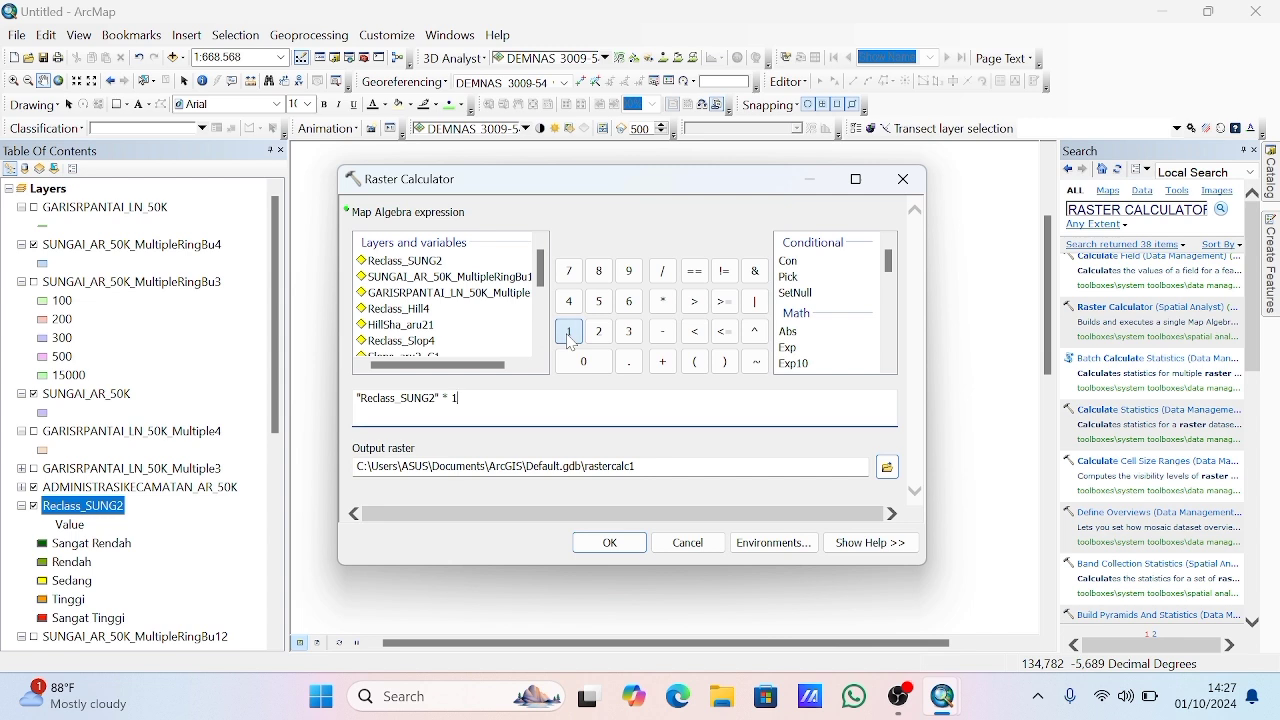
pyautogui.click(601, 303)
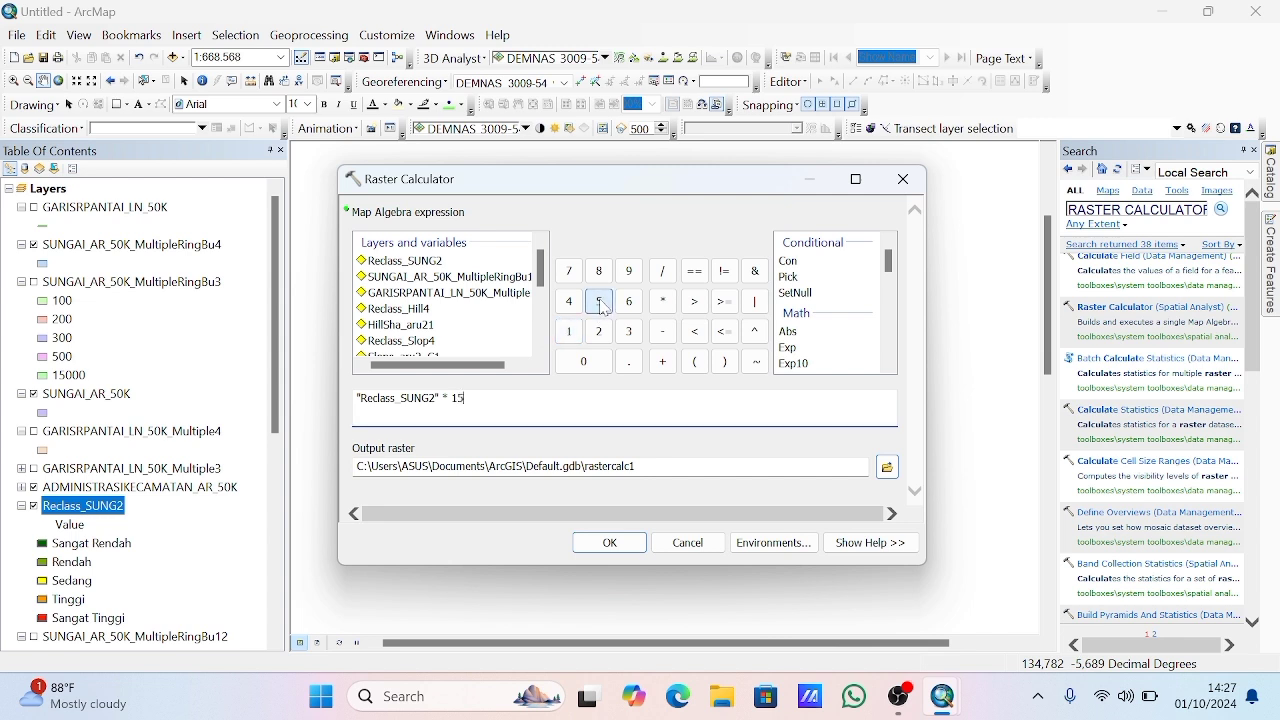
# Add the coastline distance raster to the expression as + "GARISRPANTAI_LN_50K_Multiple12" * 30
pyautogui.click(663, 363)
pyautogui.click(455, 295)
pyautogui.doubleClick(455, 295)
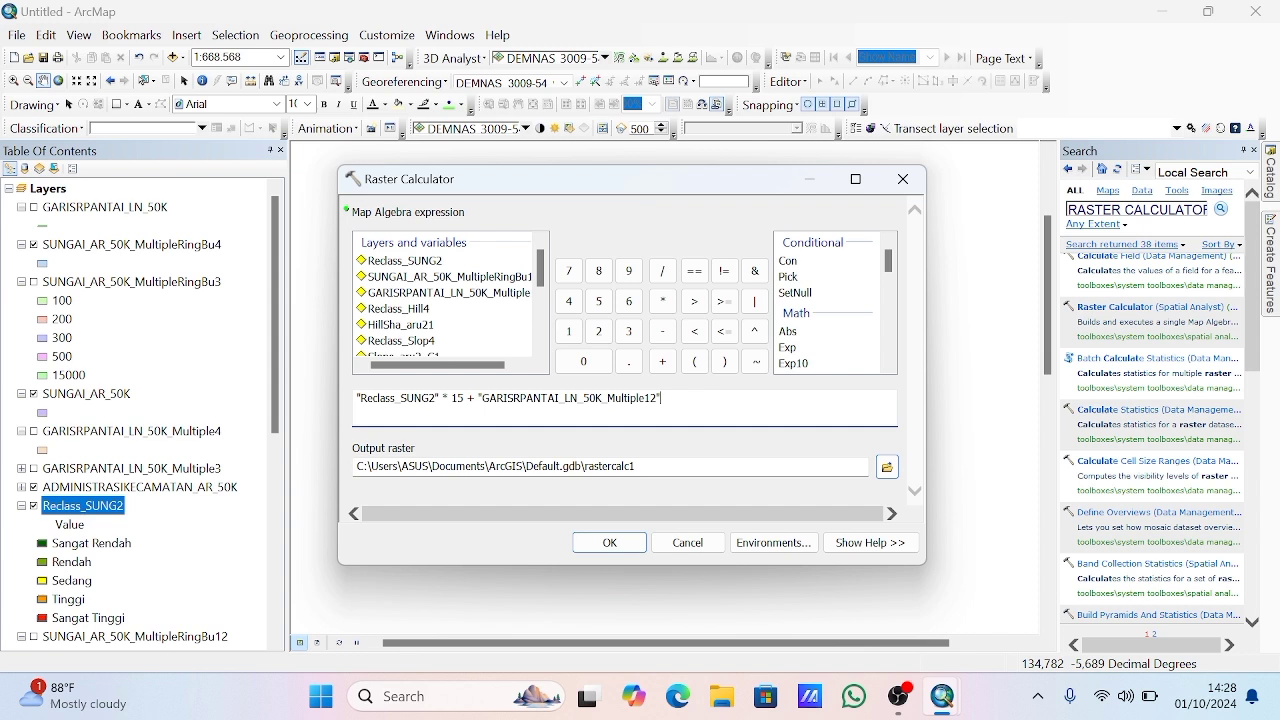
pyautogui.click(665, 302)
pyautogui.click(629, 331)
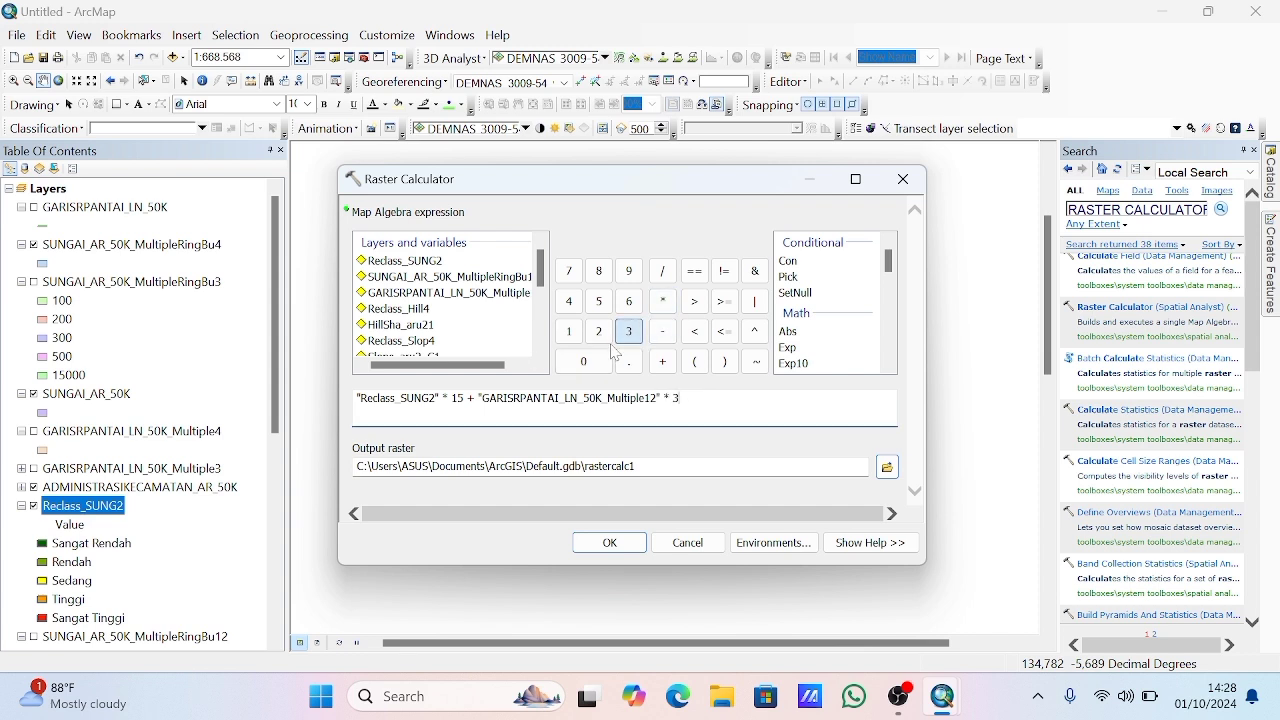
pyautogui.click(585, 361)
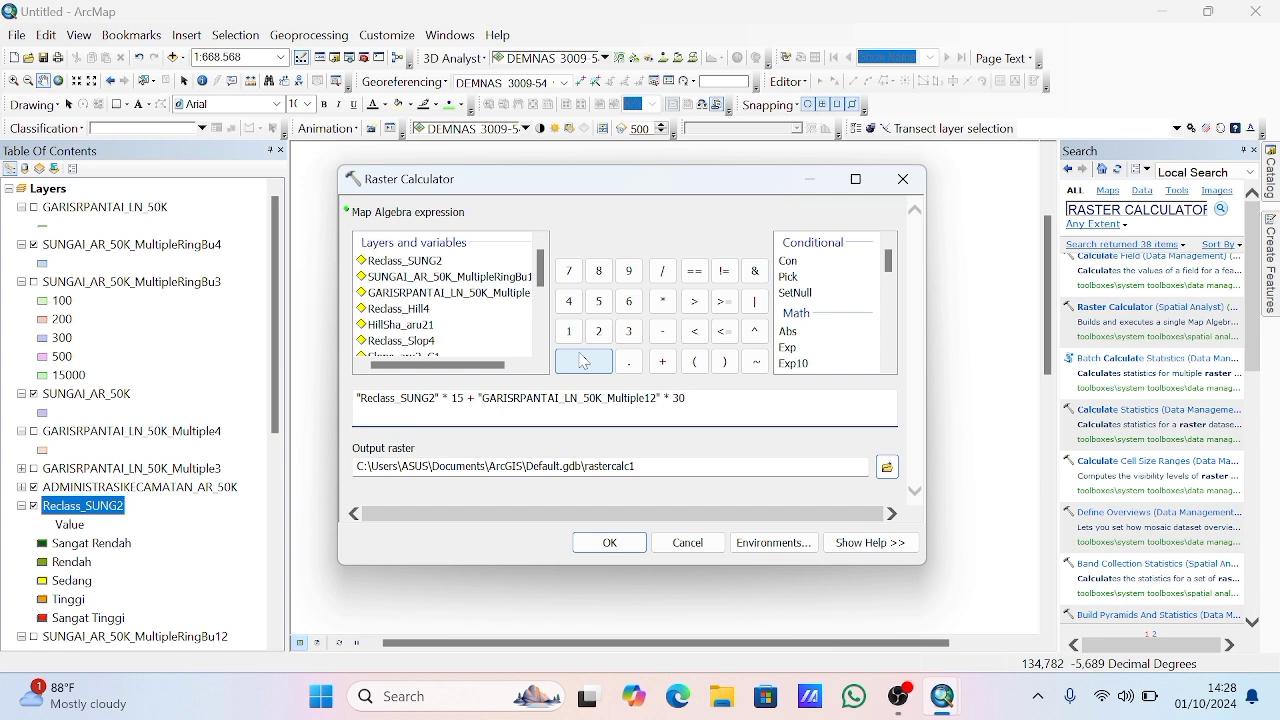
# Add the reclassified hillshade to the map algebra expression as + "Reclass_Hill4" * 30
pyautogui.click(661, 362)
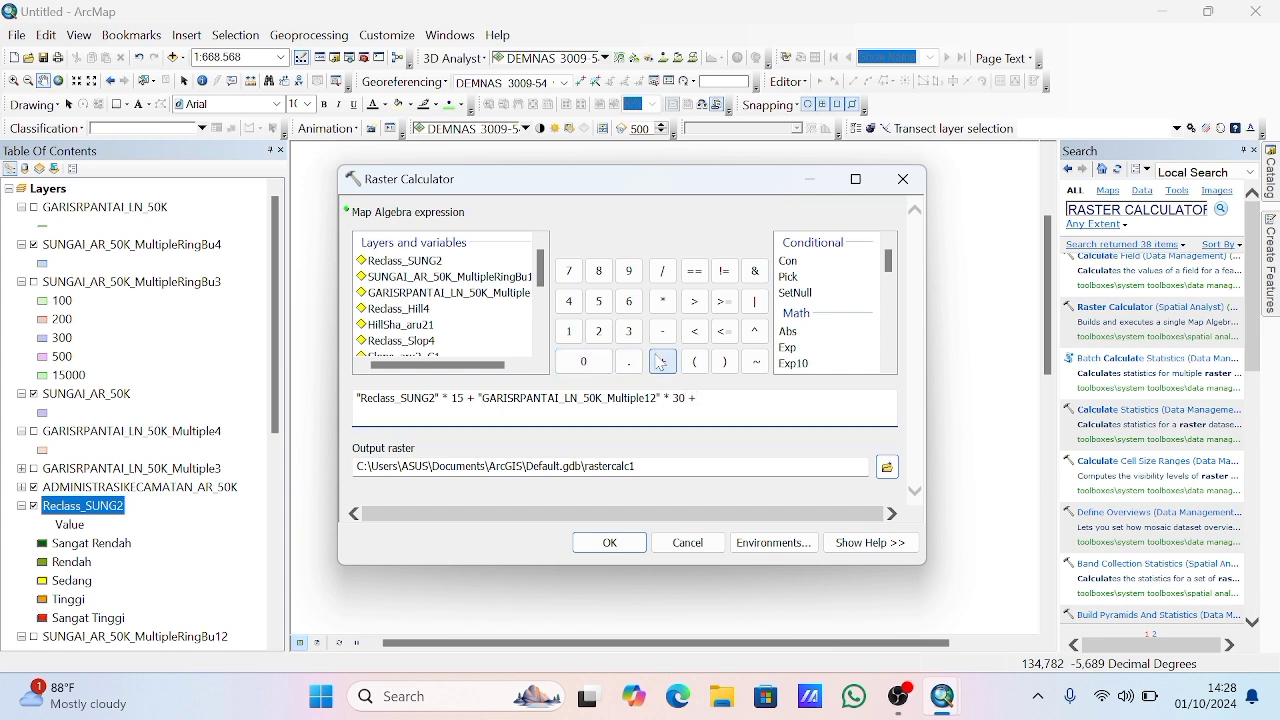
pyautogui.doubleClick(420, 310)
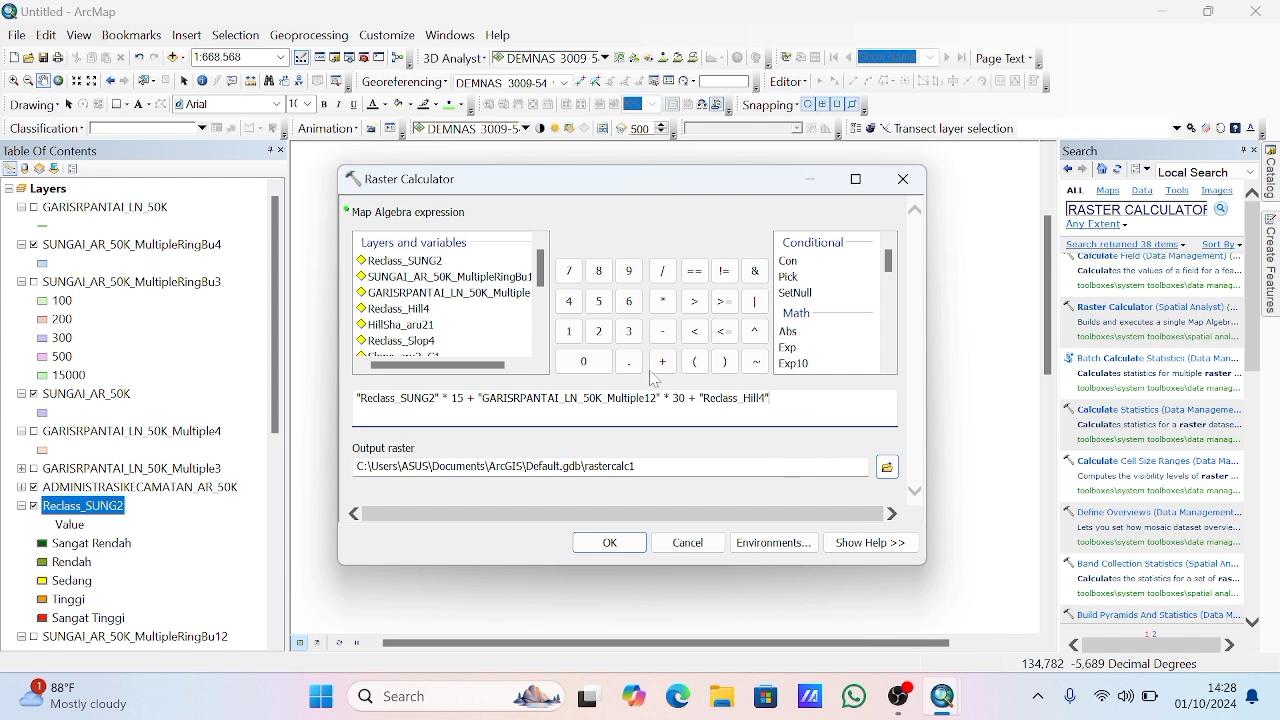
pyautogui.click(664, 303)
pyautogui.click(629, 331)
pyautogui.click(584, 361)
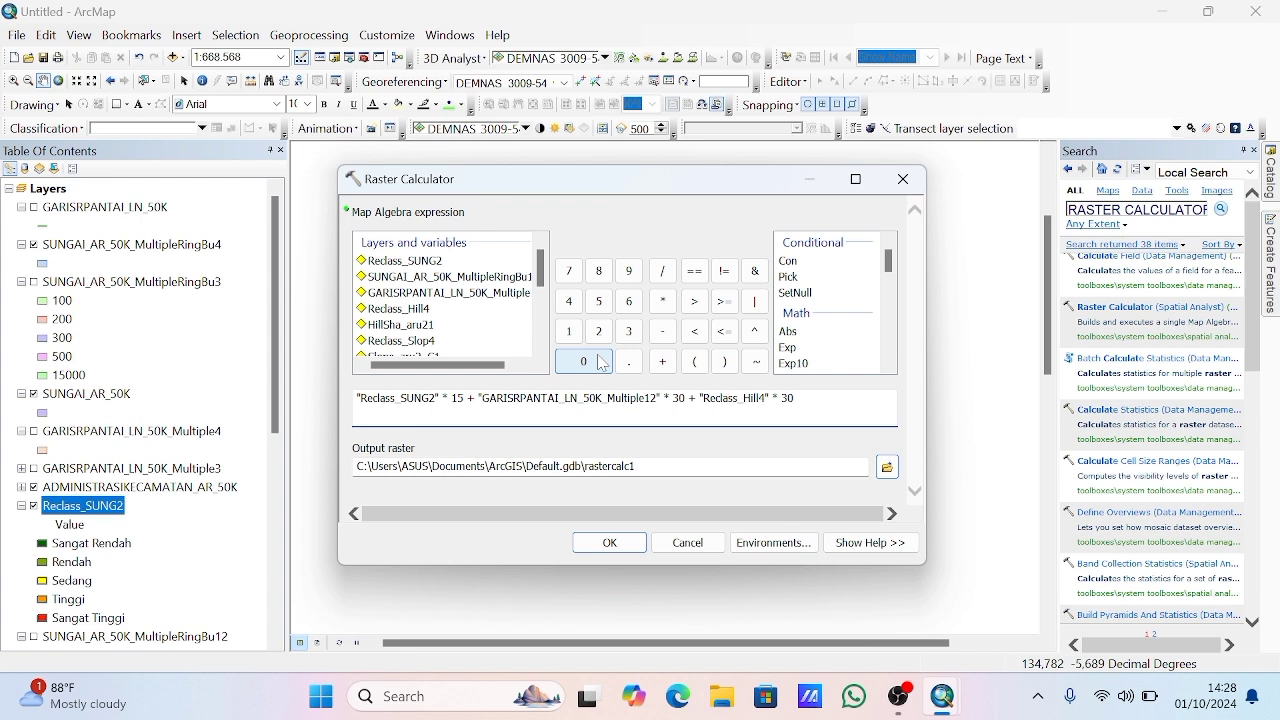
# Complete the weighted overlay expression with + "Reclass_Slop4" * 25 and run the raster calculation
pyautogui.click(663, 362)
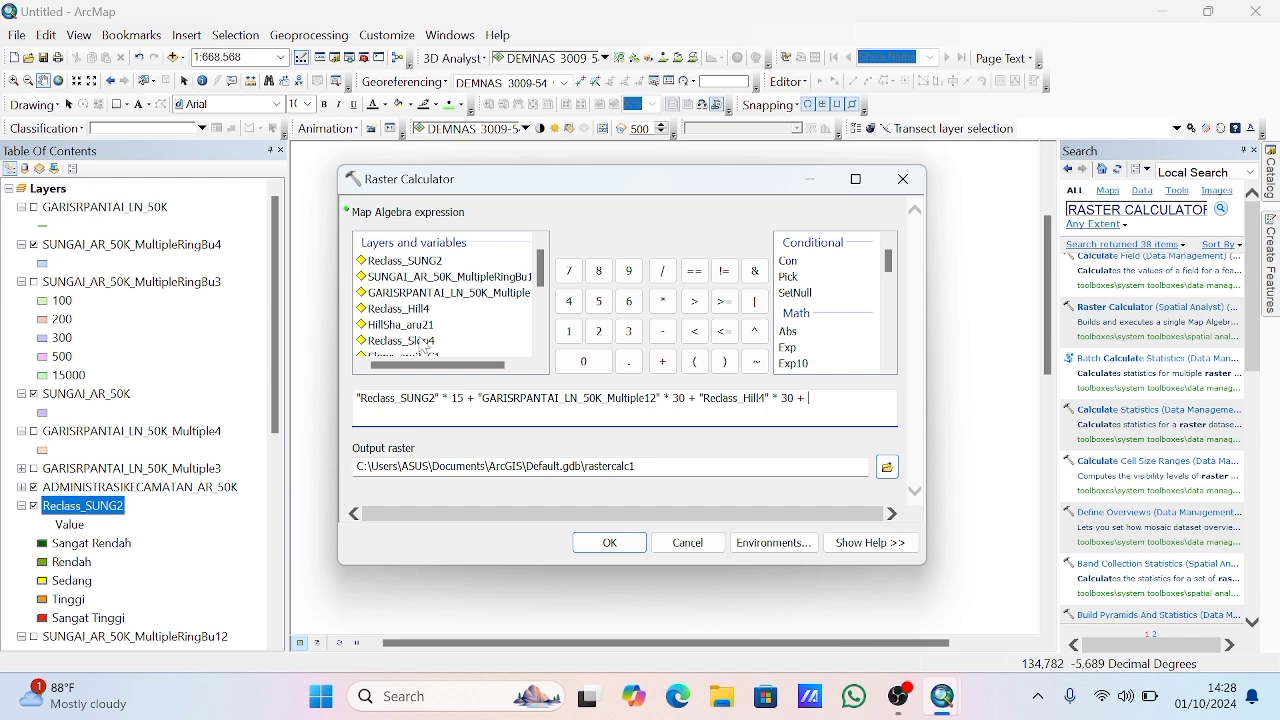
pyautogui.click(425, 345)
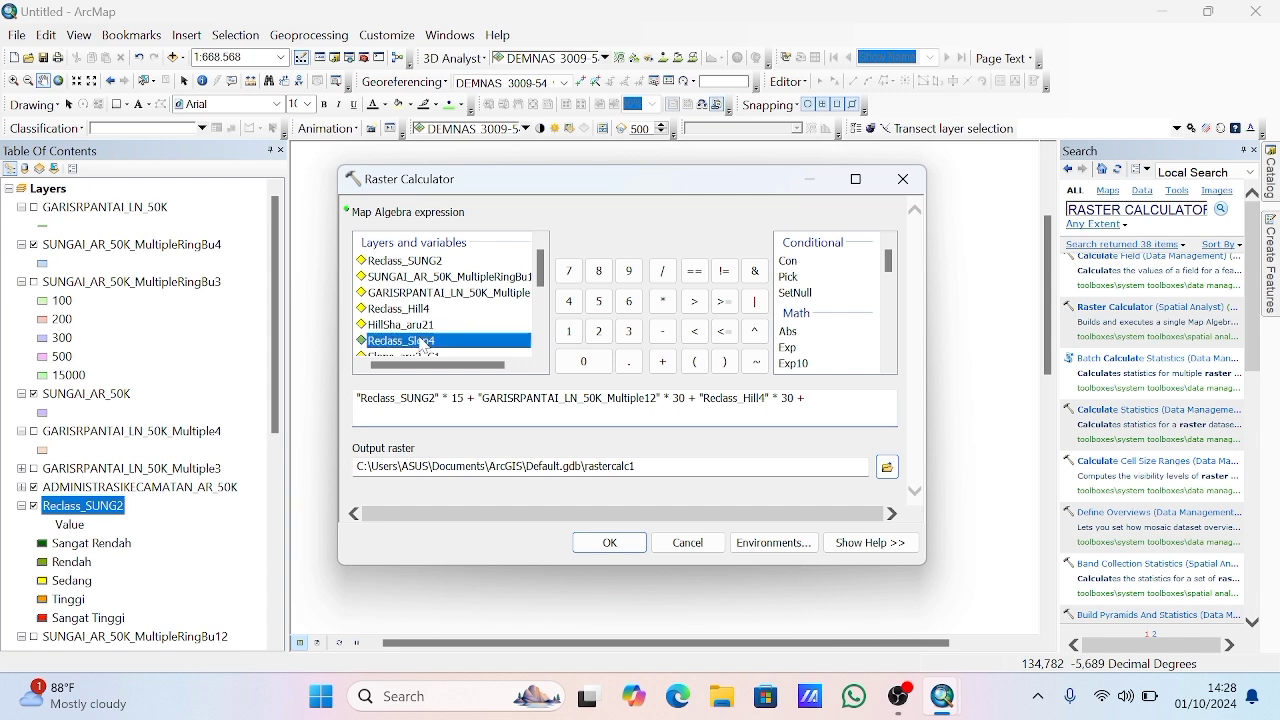
pyautogui.doubleClick(425, 345)
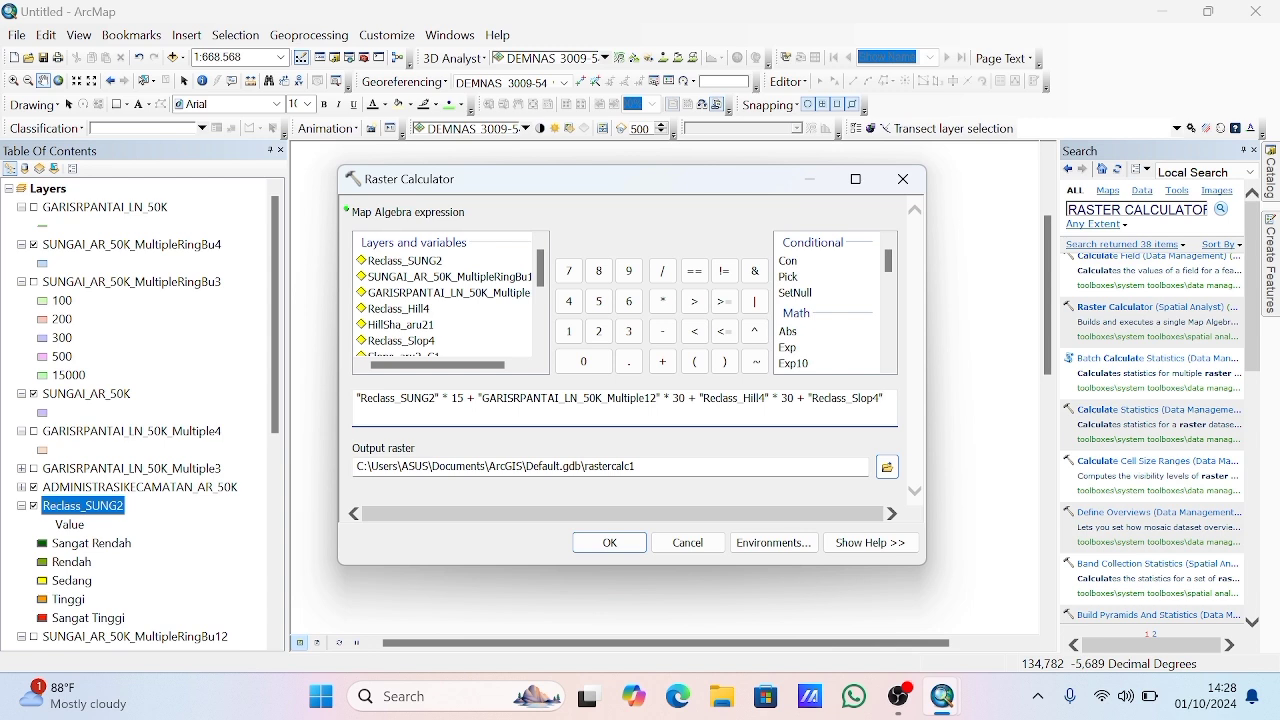
pyautogui.click(663, 301)
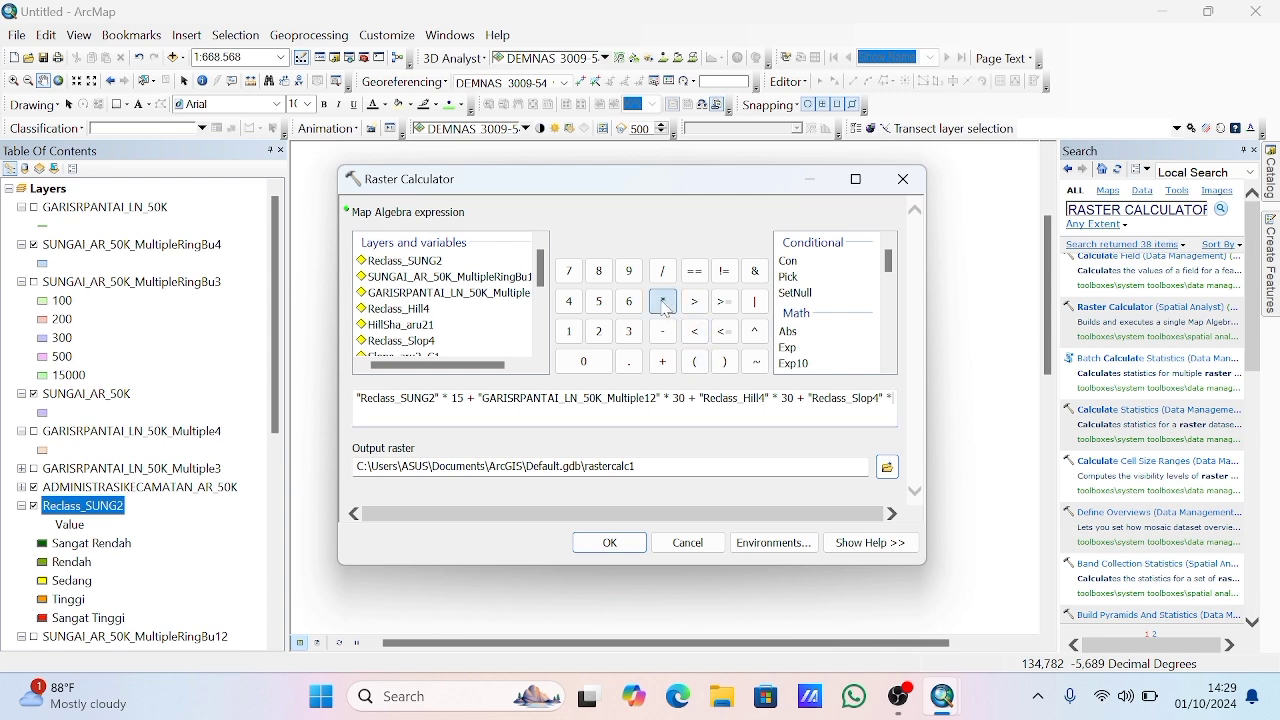
pyautogui.click(600, 331)
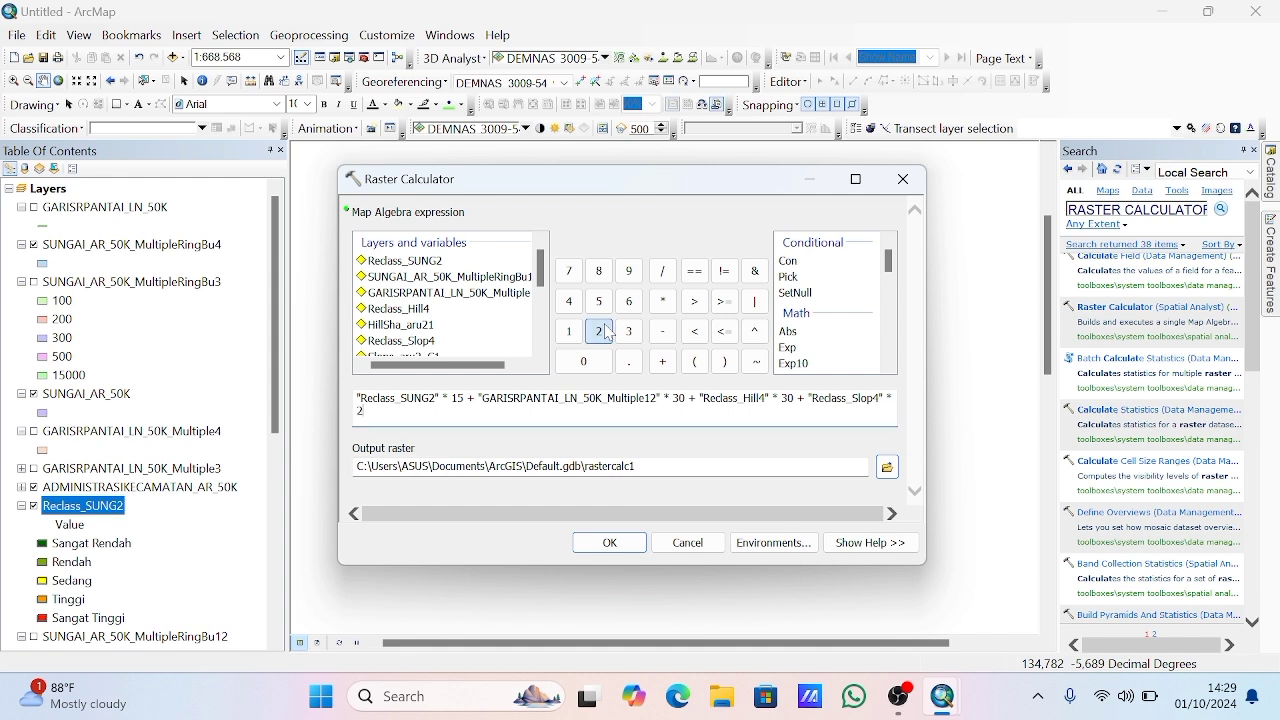
pyautogui.click(600, 302)
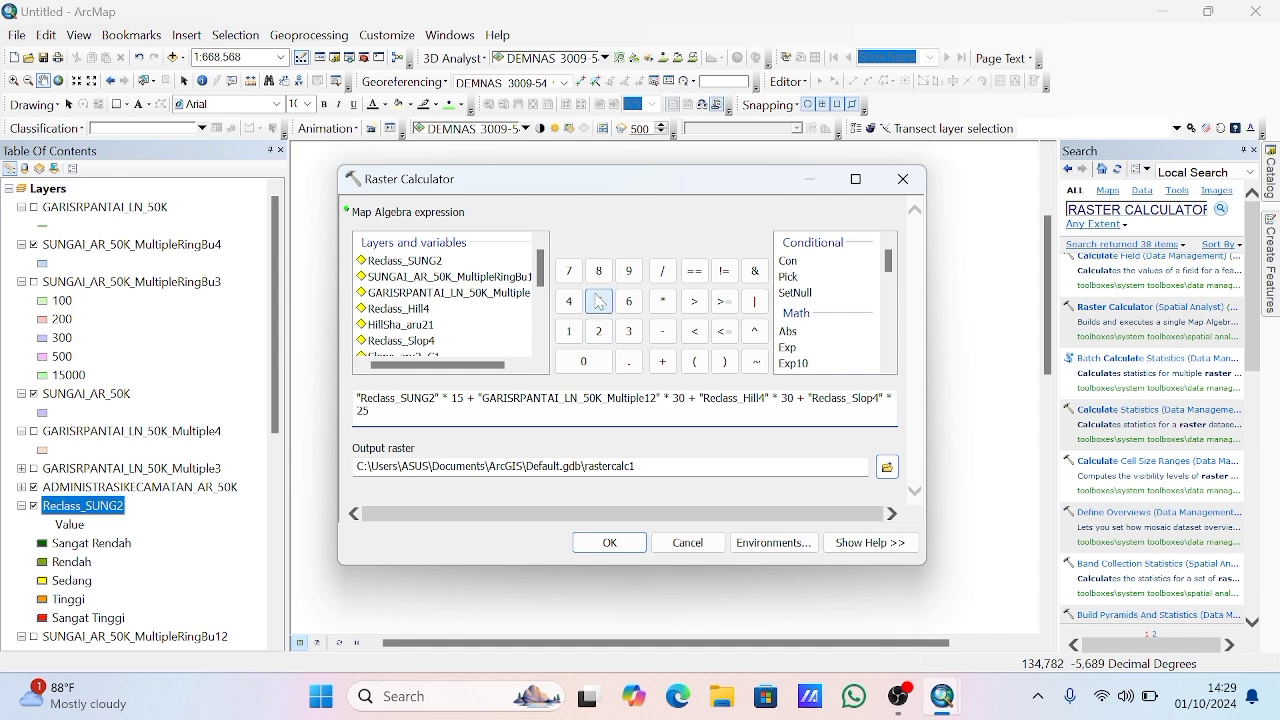
pyautogui.click(613, 543)
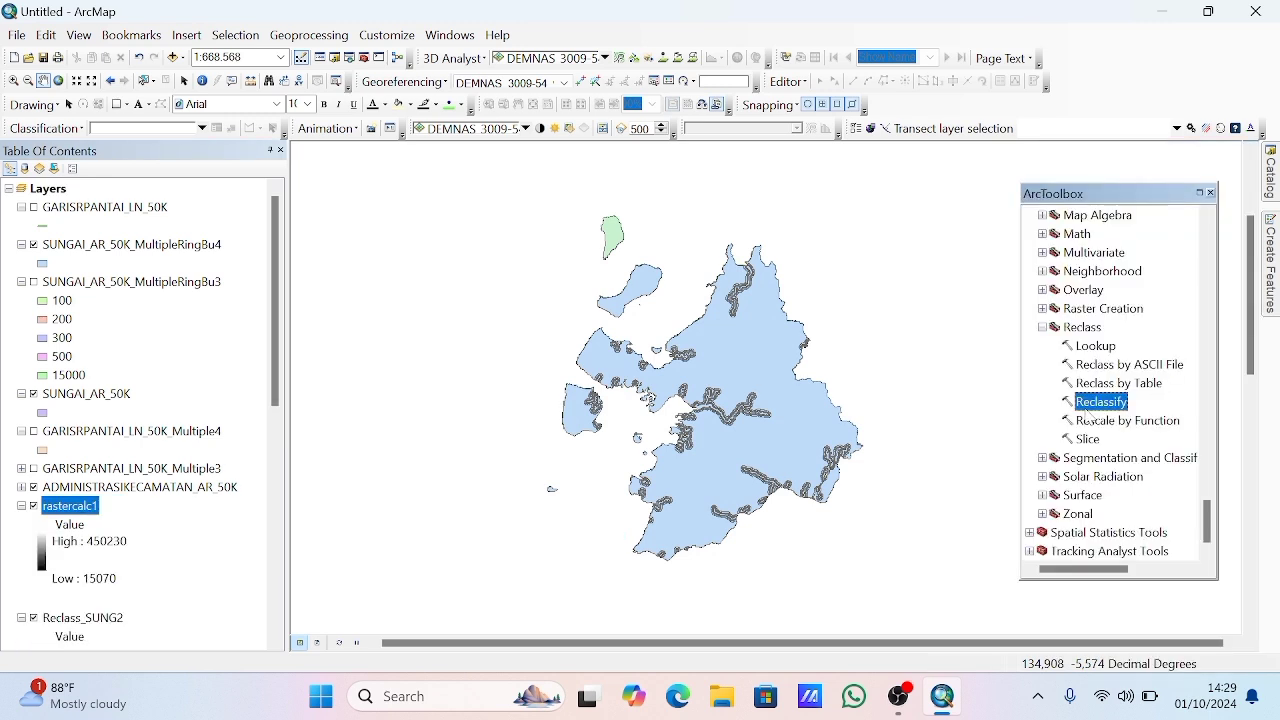
# Set up a reclassification of rastercalc1 into 5 Natural Breaks (Jenks) classes
pyautogui.doubleClick(1099, 402)
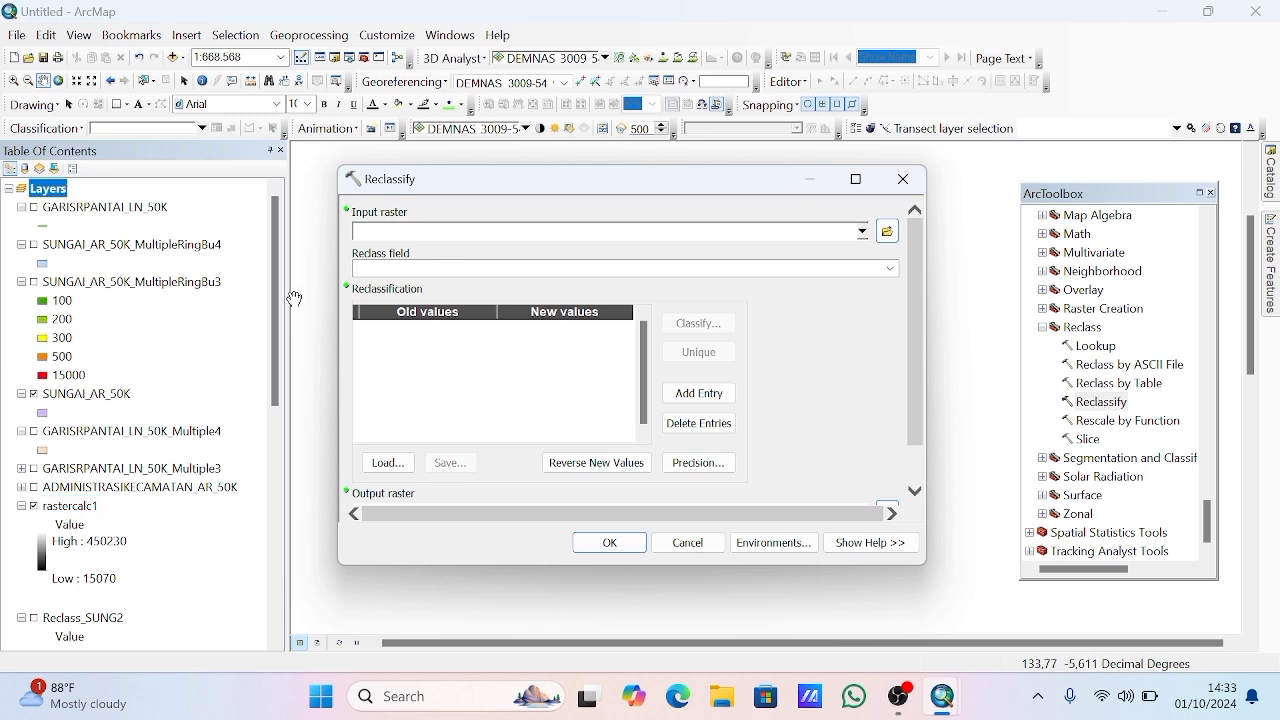
pyautogui.click(56, 518)
pyautogui.moveTo(56, 518); pyautogui.dragTo(504, 236)
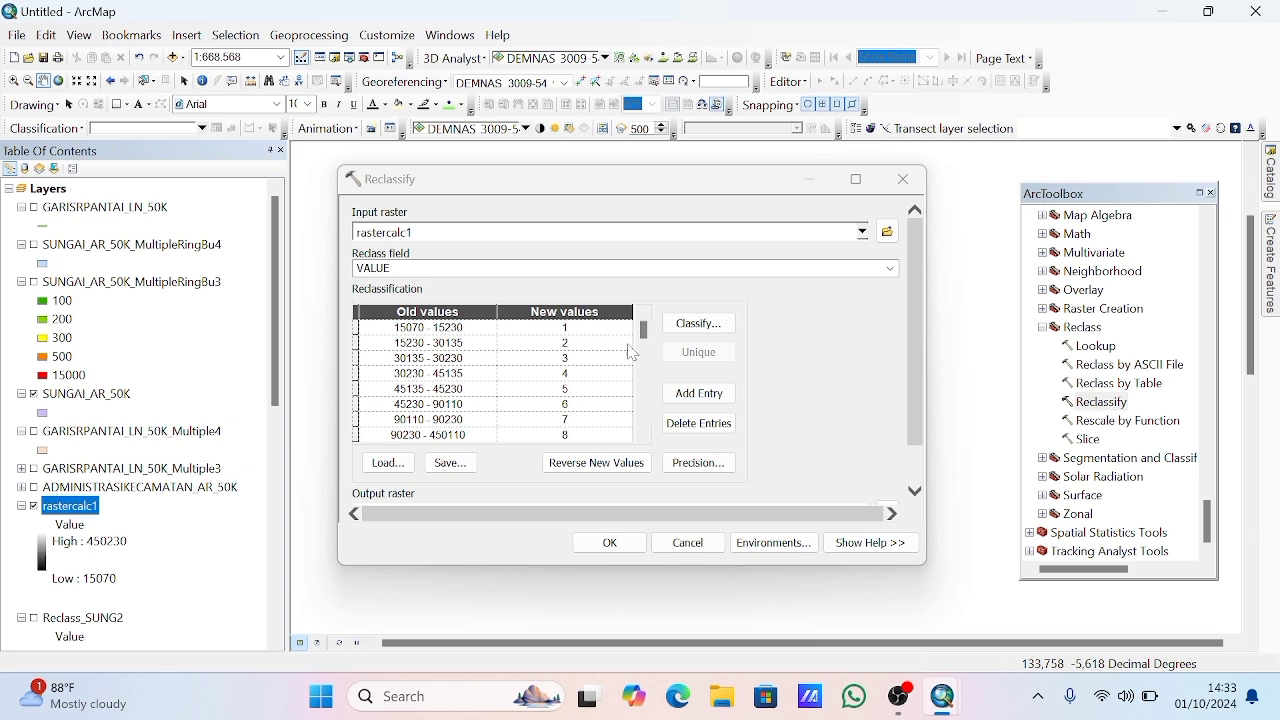
pyautogui.click(711, 324)
pyautogui.click(454, 213)
pyautogui.click(454, 213)
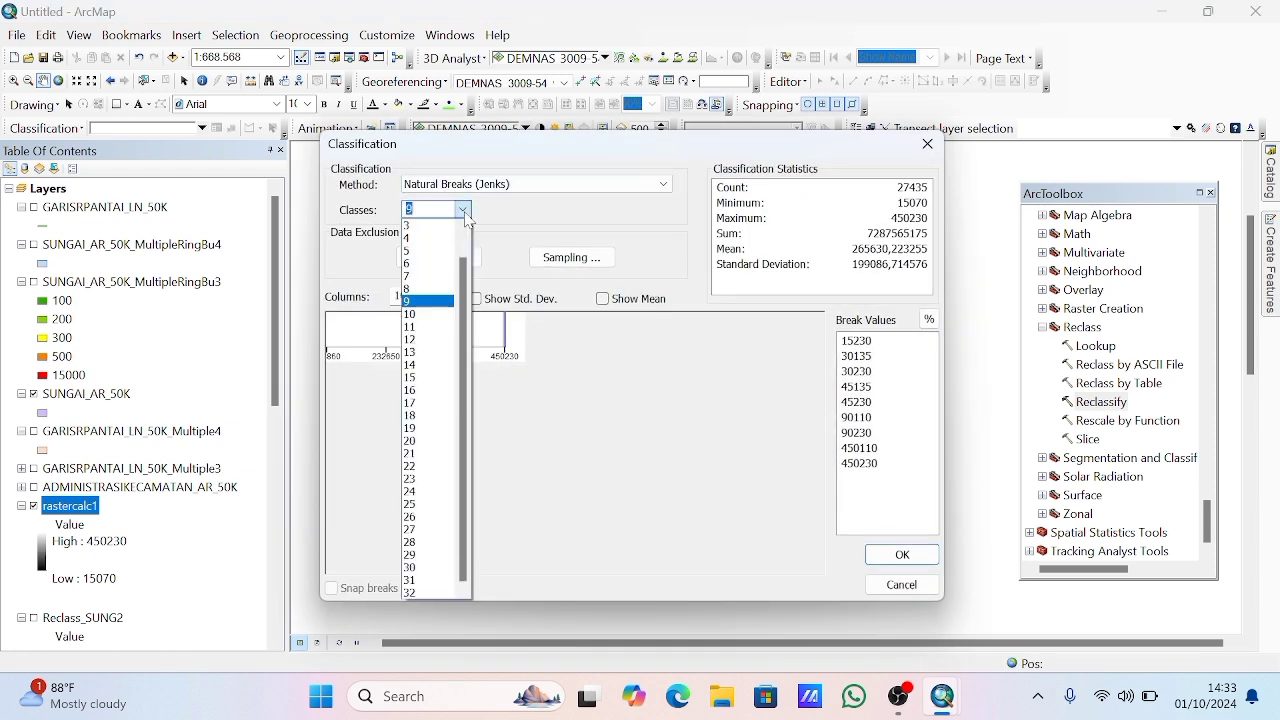
pyautogui.click(432, 256)
pyautogui.write('5')
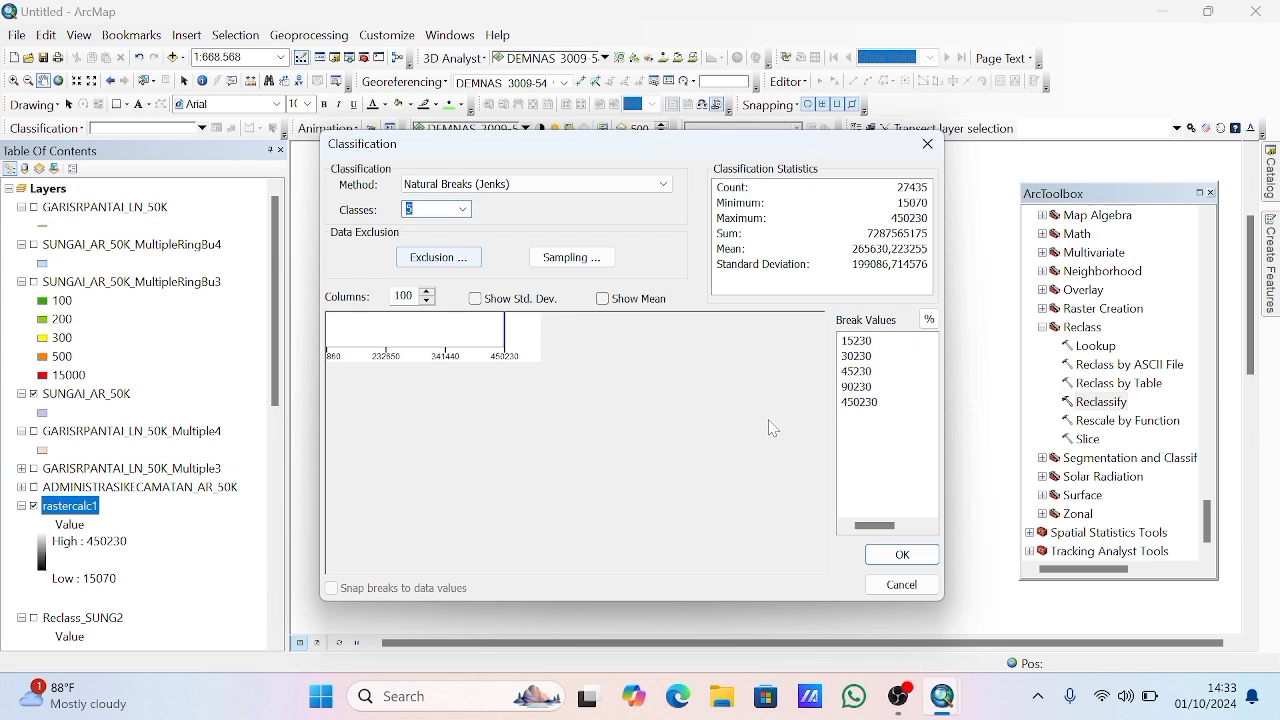
pyautogui.click(912, 557)
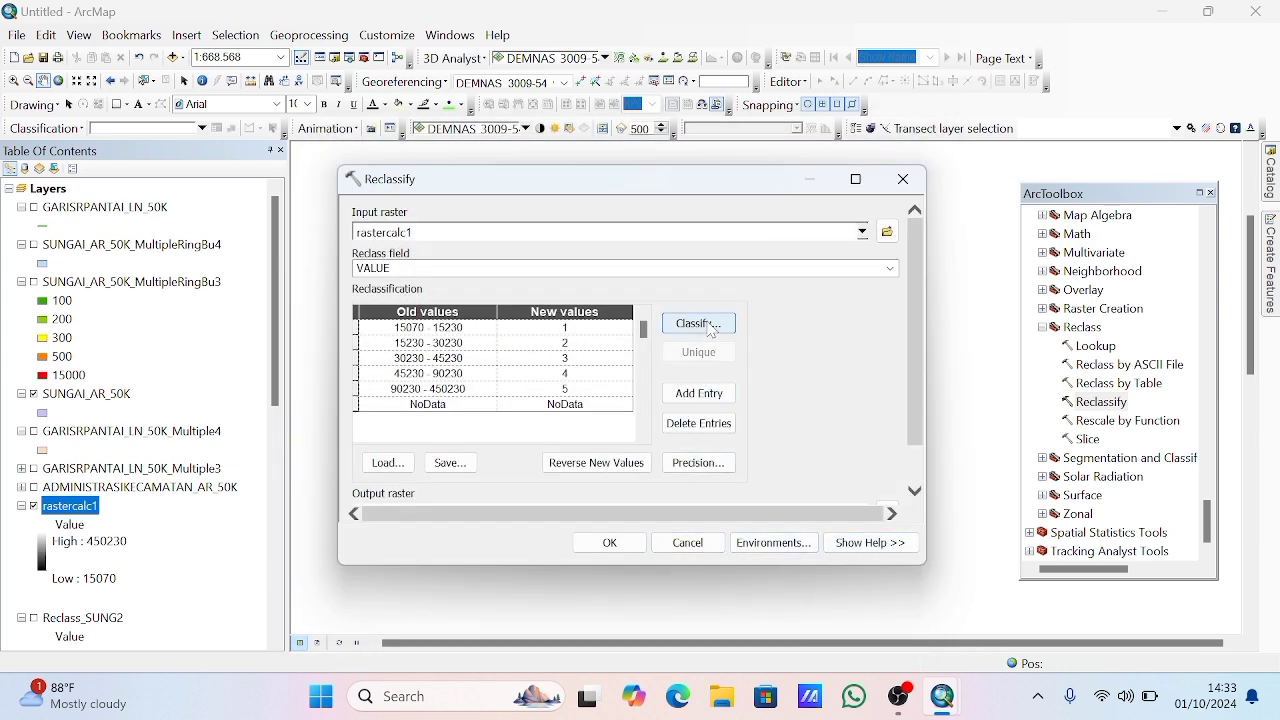
# Reverse the new class values of the rastercalc1 reclassification and run the tool
pyautogui.click(598, 466)
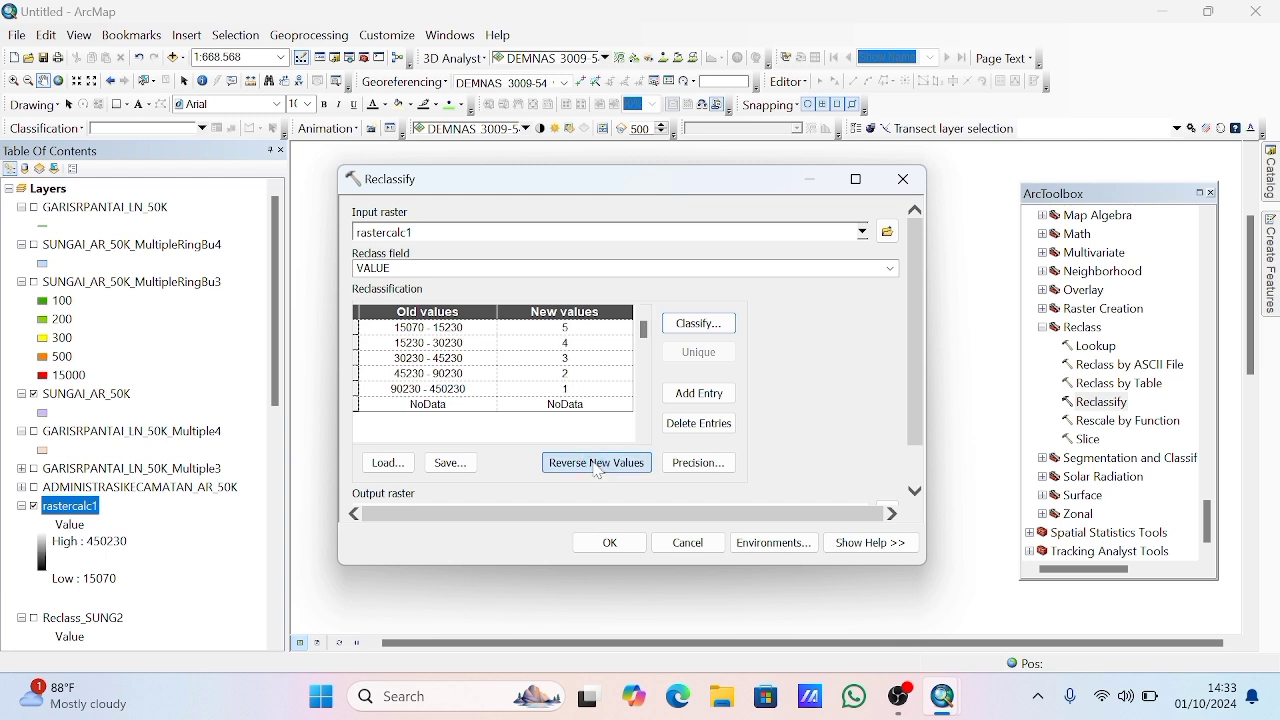
pyautogui.click(604, 543)
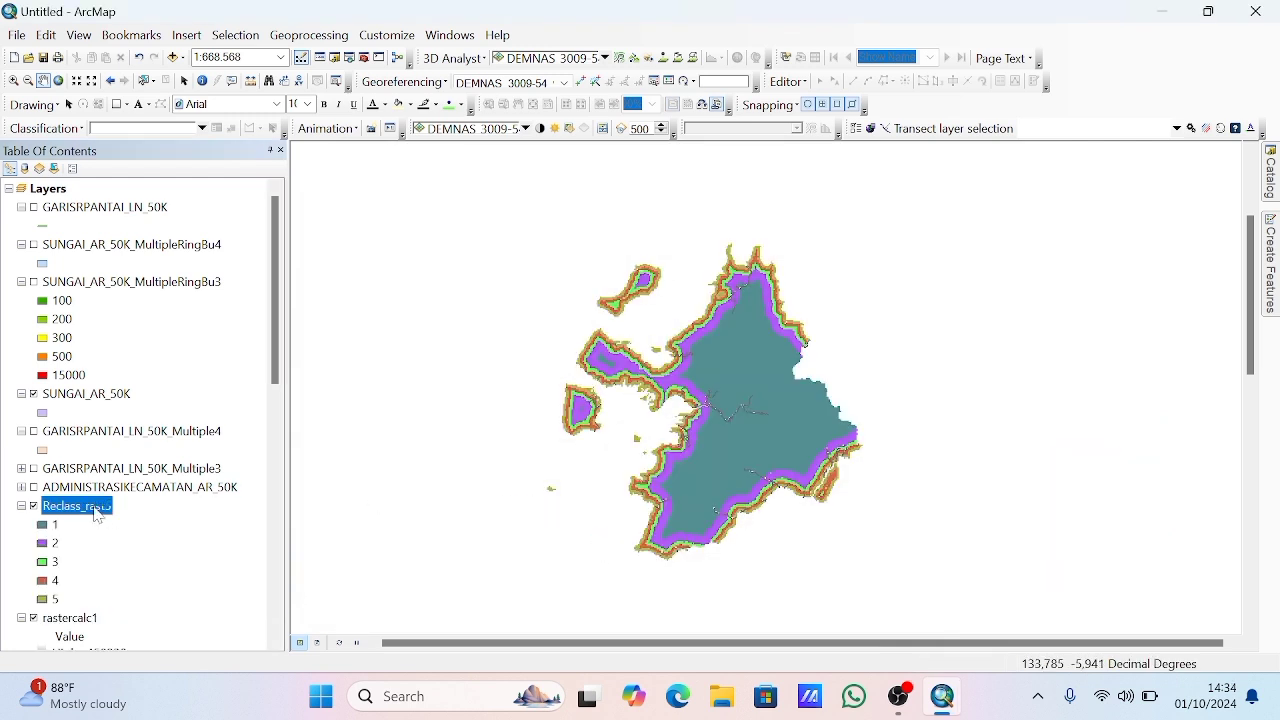
# Apply the dark green to yellow to red color ramp to the unique values symbology of Reclass_rast5
pyautogui.rightClick(96, 507)
pyautogui.click(150, 495)
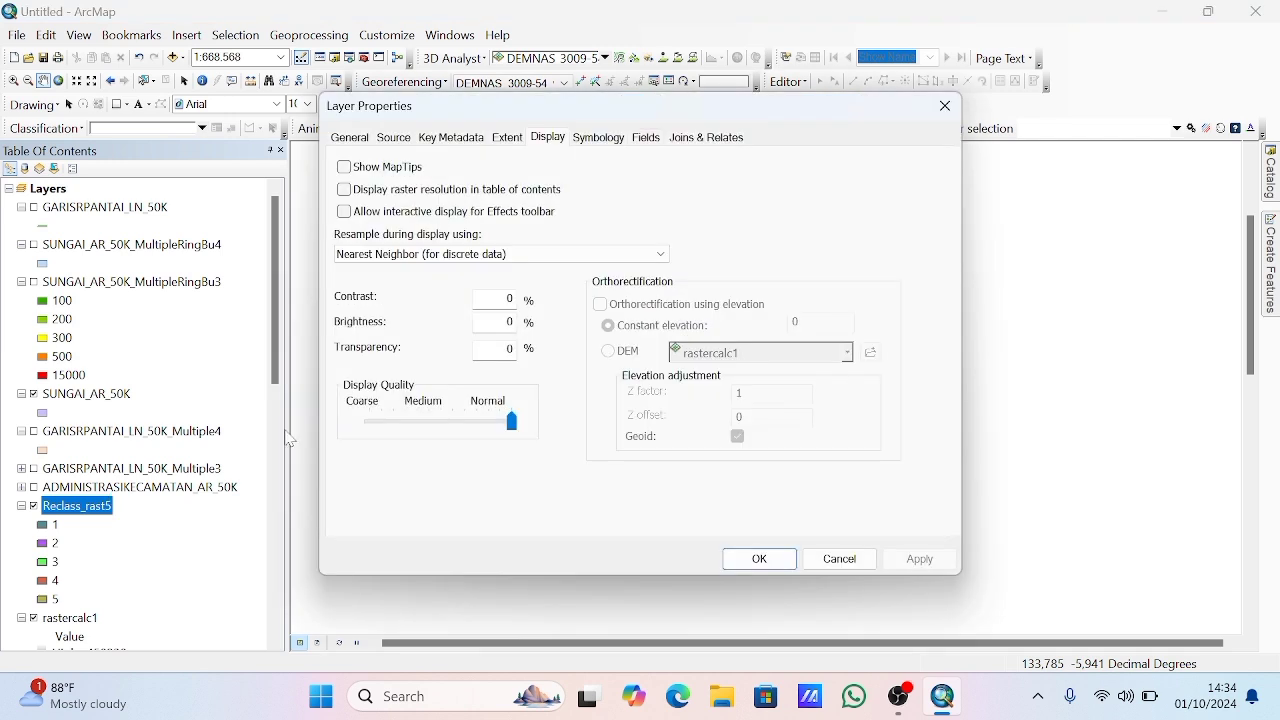
pyautogui.click(594, 142)
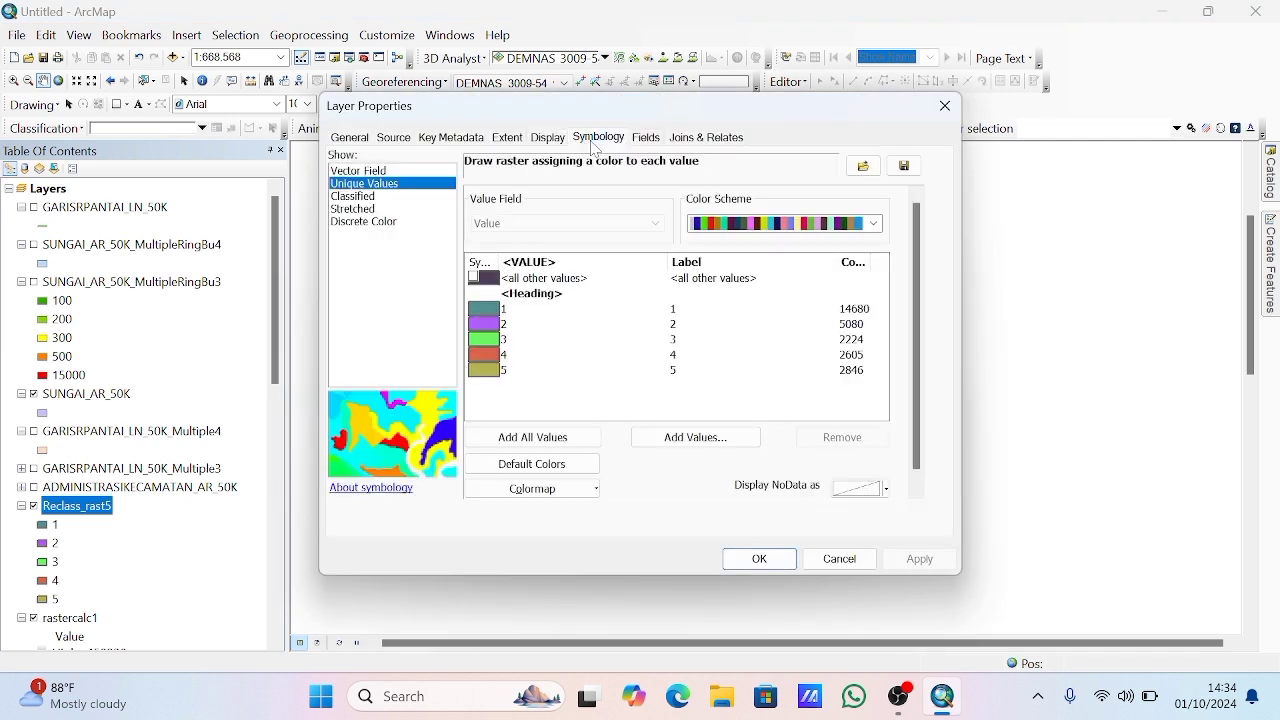
pyautogui.click(874, 223)
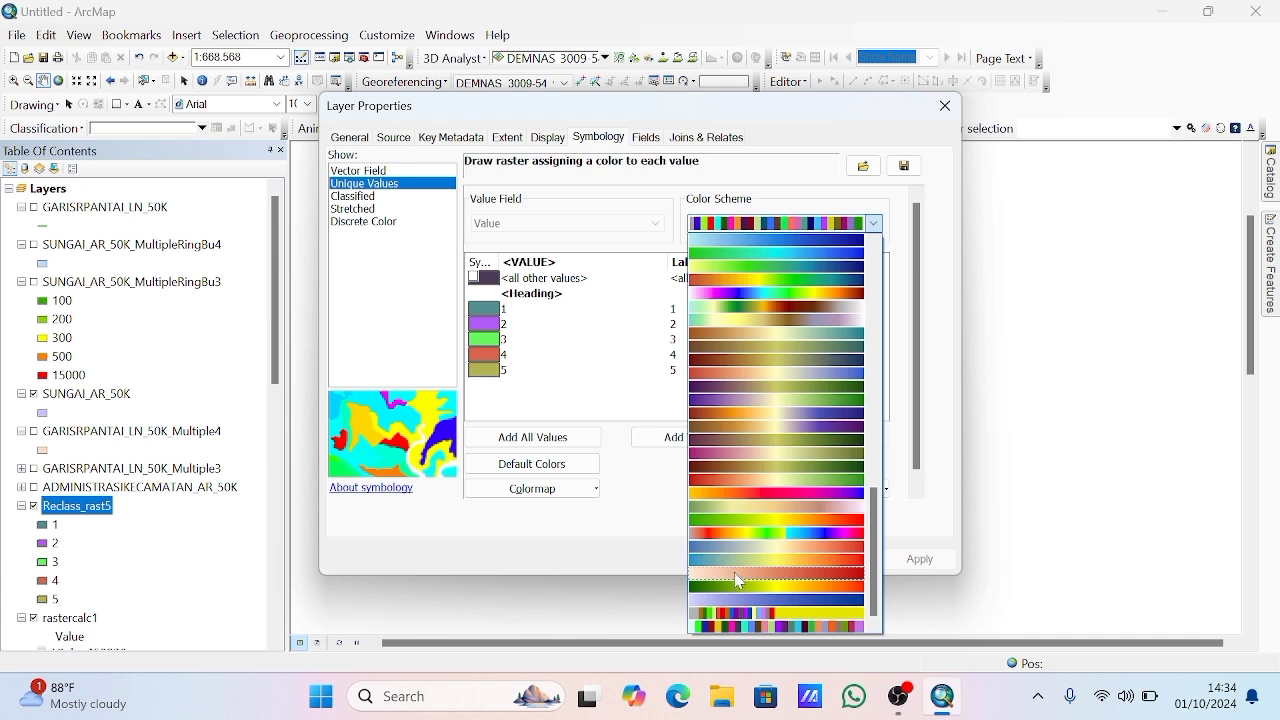
pyautogui.click(733, 588)
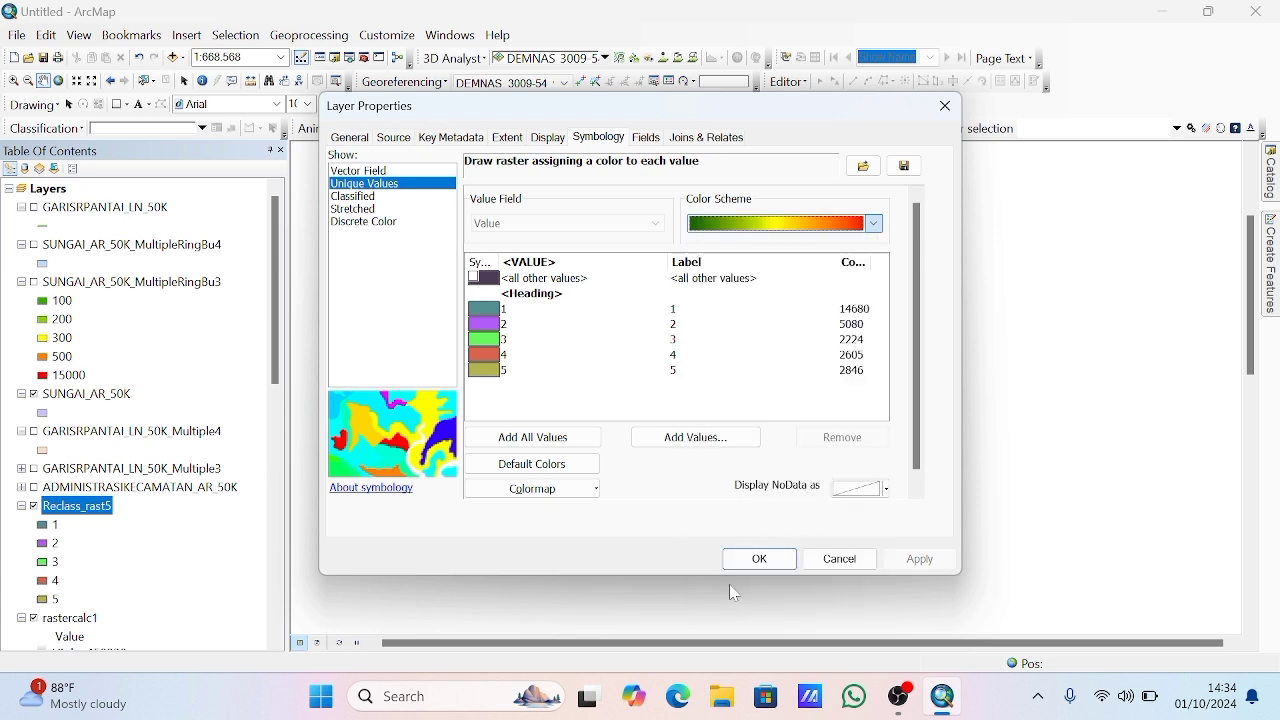
# Label classes 1 to 5 of Reclass_rast5 as Sangat Rendah, Rendah, Sedang, Tinggi and Sangat Tinggi, and apply the symbology
pyautogui.click(680, 304)
pyautogui.click(680, 300)
pyautogui.press('Return')
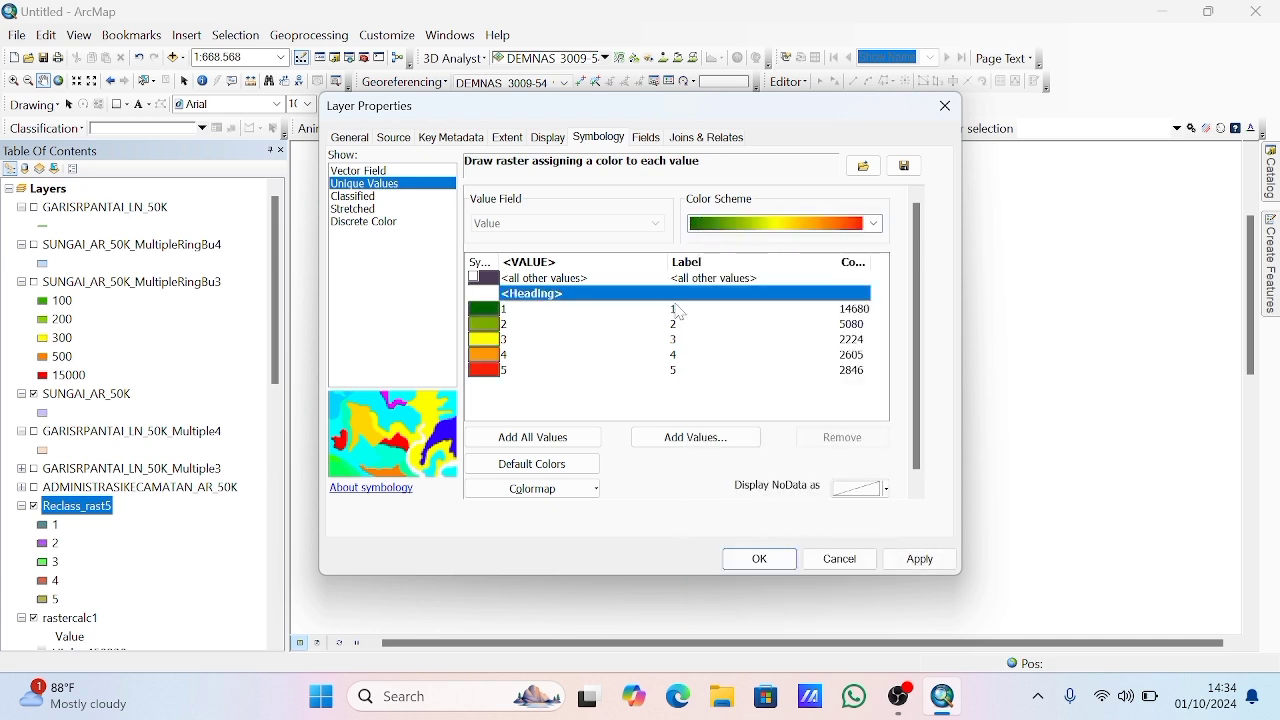
pyautogui.click(677, 312)
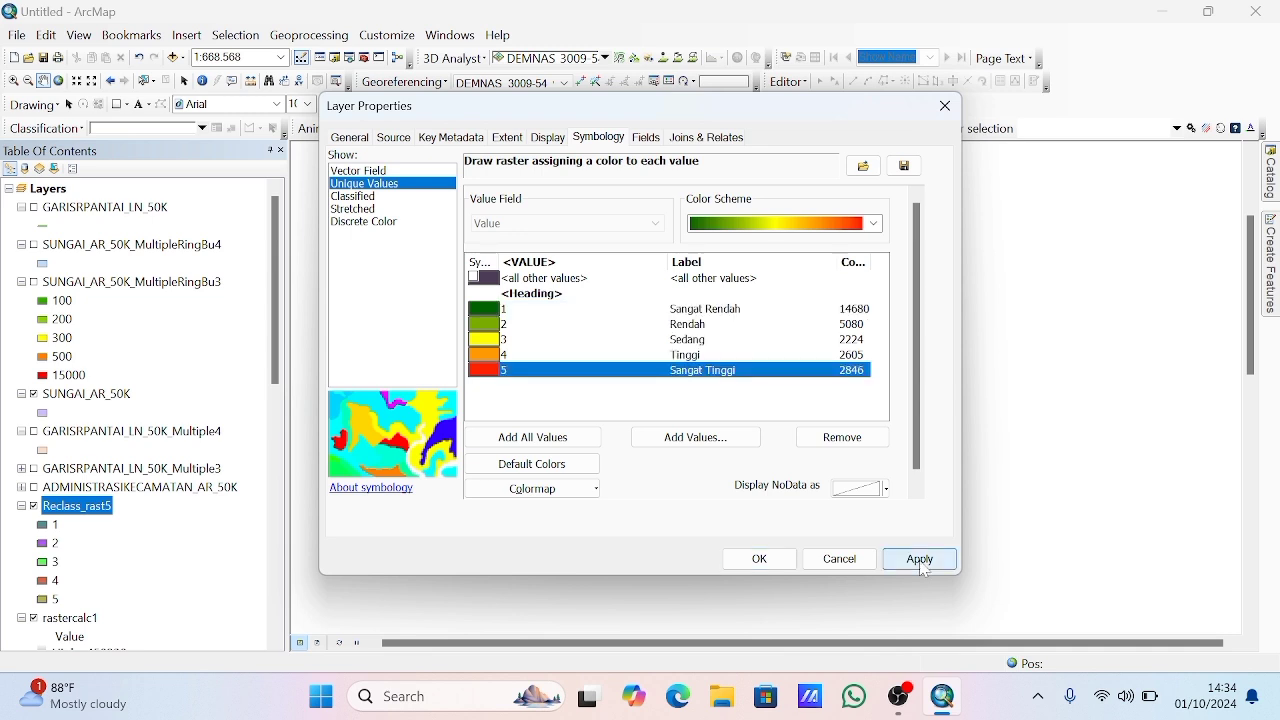
pyautogui.click(760, 559)
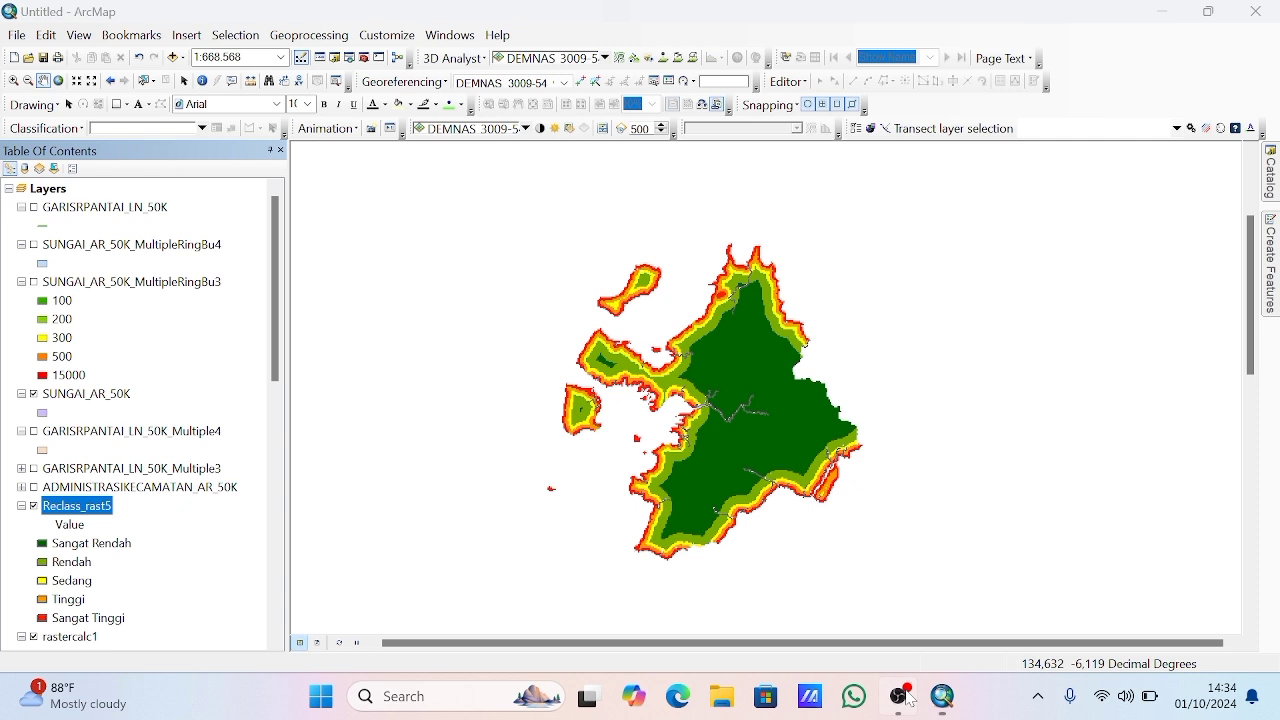
pyautogui.click(903, 697)
pyautogui.click(1129, 471)
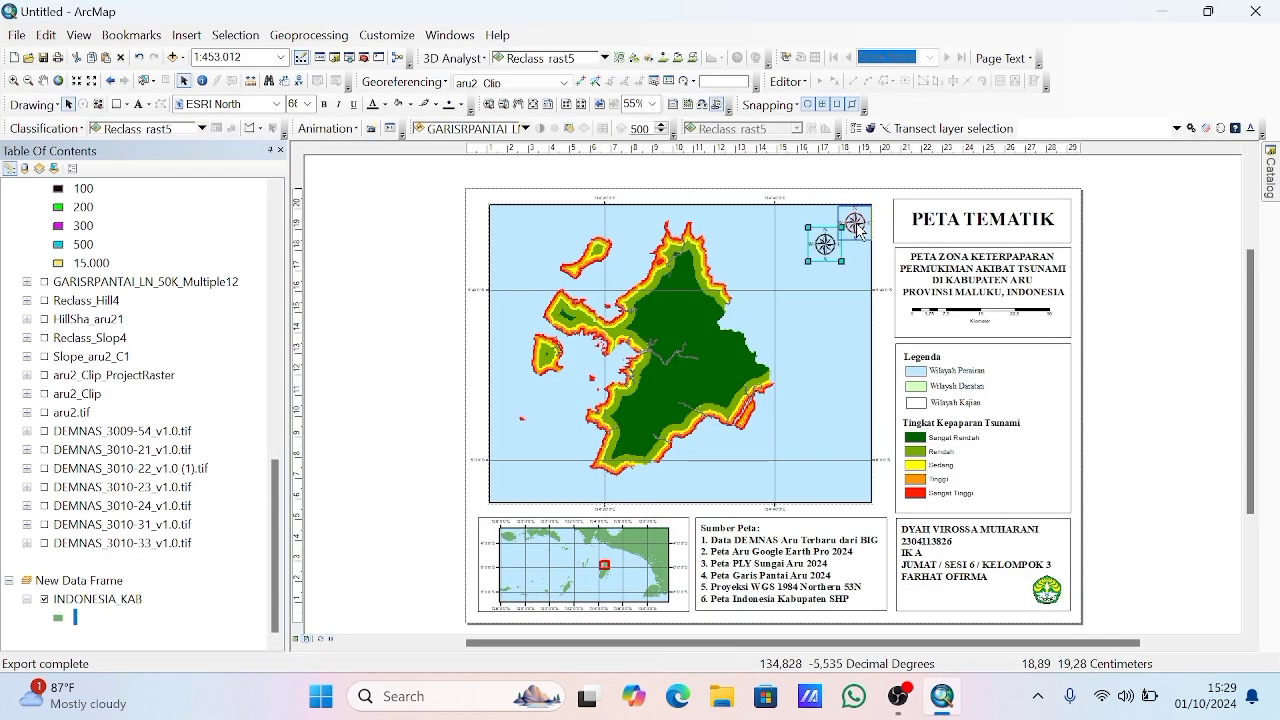
# Move the north arrow into the upper-right corner of the main map frame and deselect it
pyautogui.moveTo(857, 228); pyautogui.dragTo(856, 226)
pyautogui.click(1129, 315)
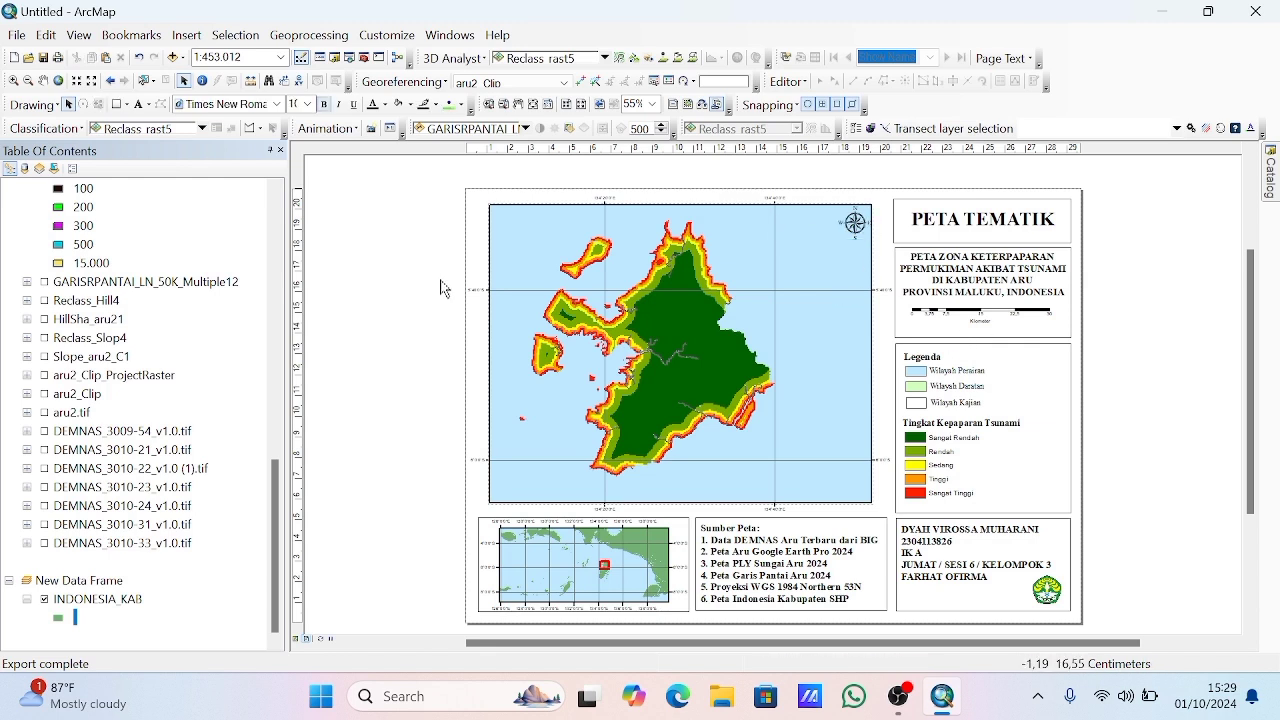
# Export the finished PETA TEMATIK map layout to a file
pyautogui.click(16, 35)
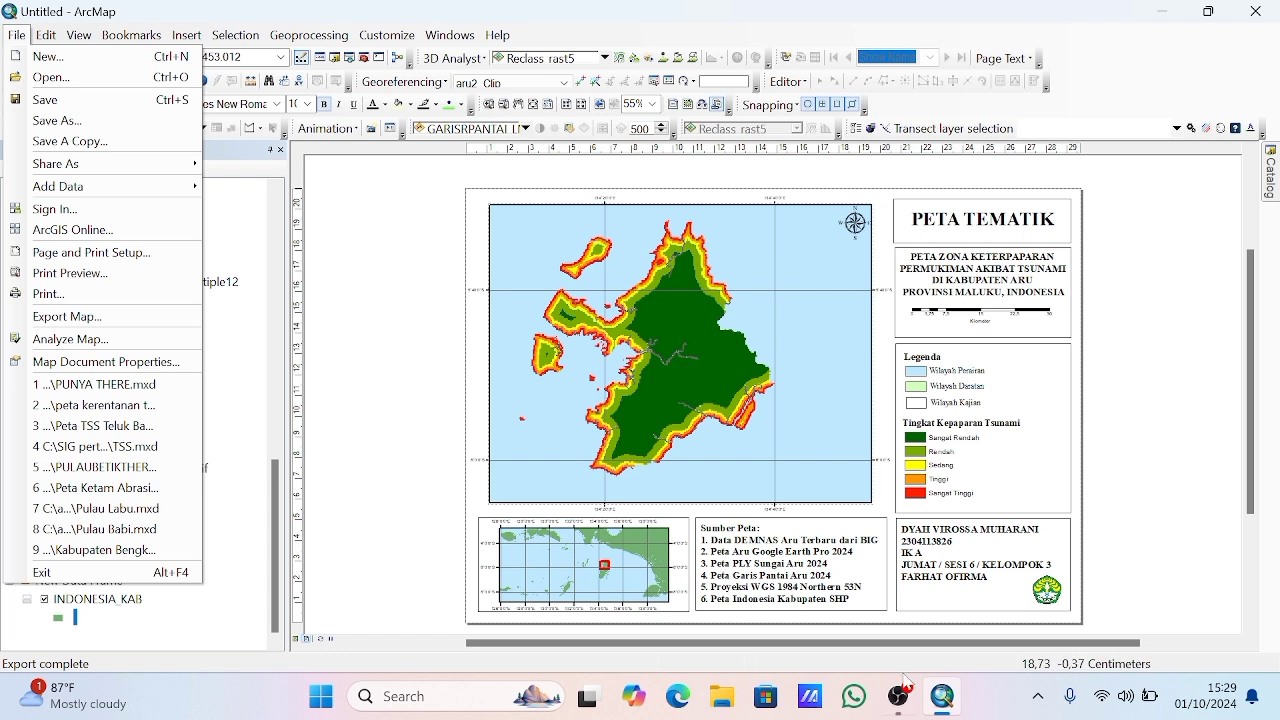
pyautogui.moveTo(908, 702)
pyautogui.click(67, 316)
pyautogui.click(893, 376)
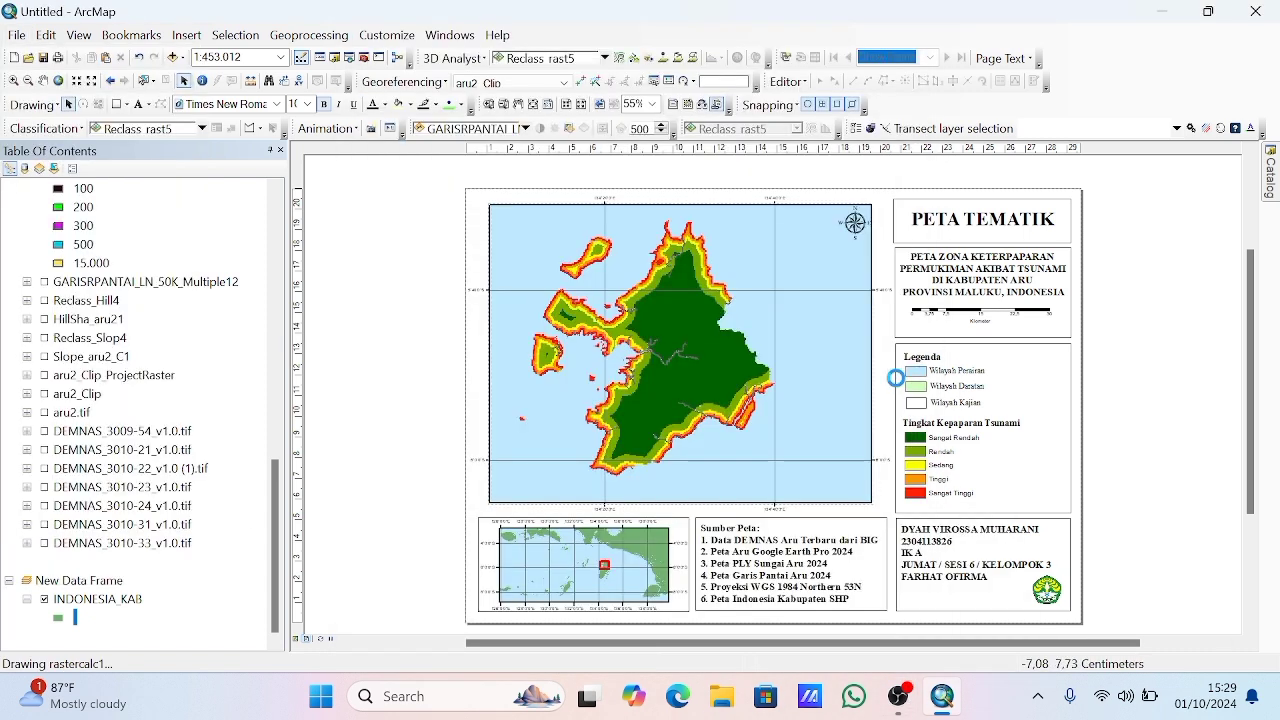